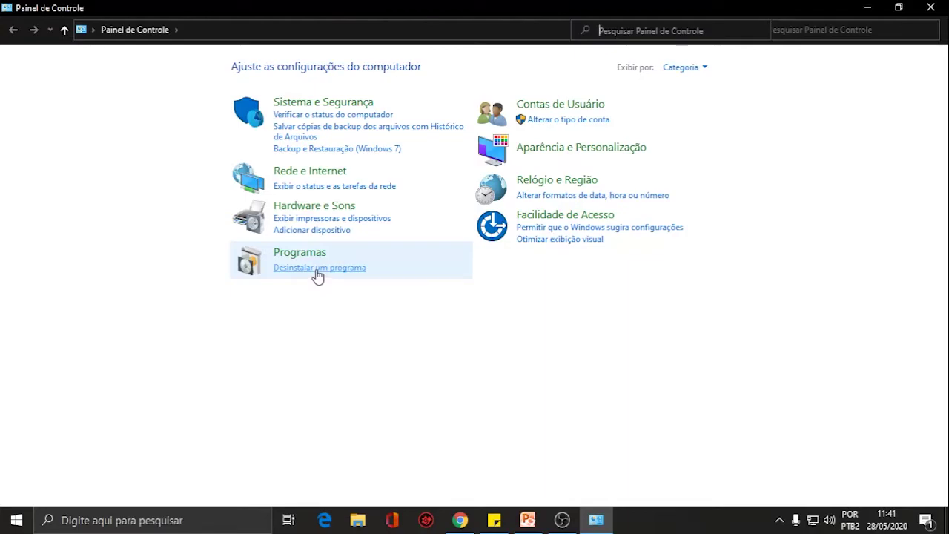
Step: Open the list of installed programs for uninstalling, select Microsoft Teams and display the list as large icons
left_click(316, 270)
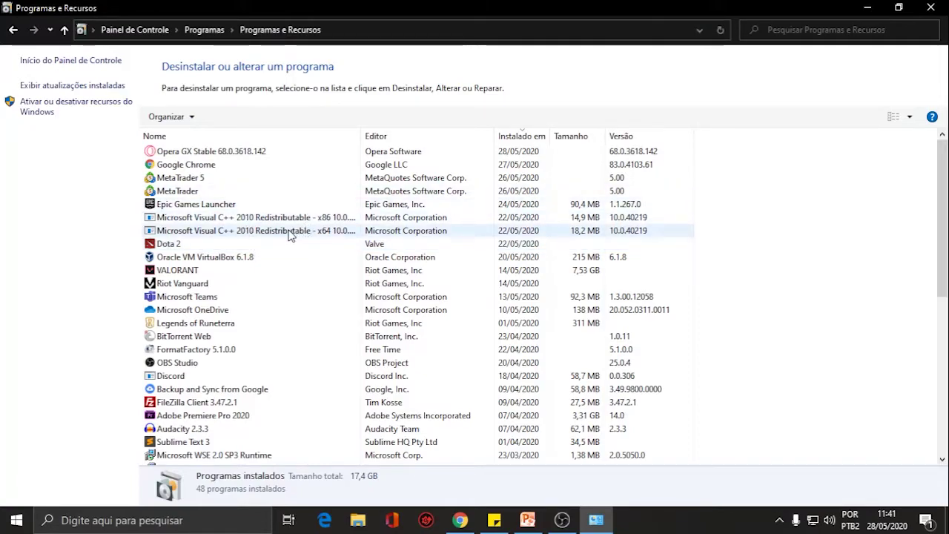
scroll(290, 235, "down", 2)
scroll(290, 235, "up", 2)
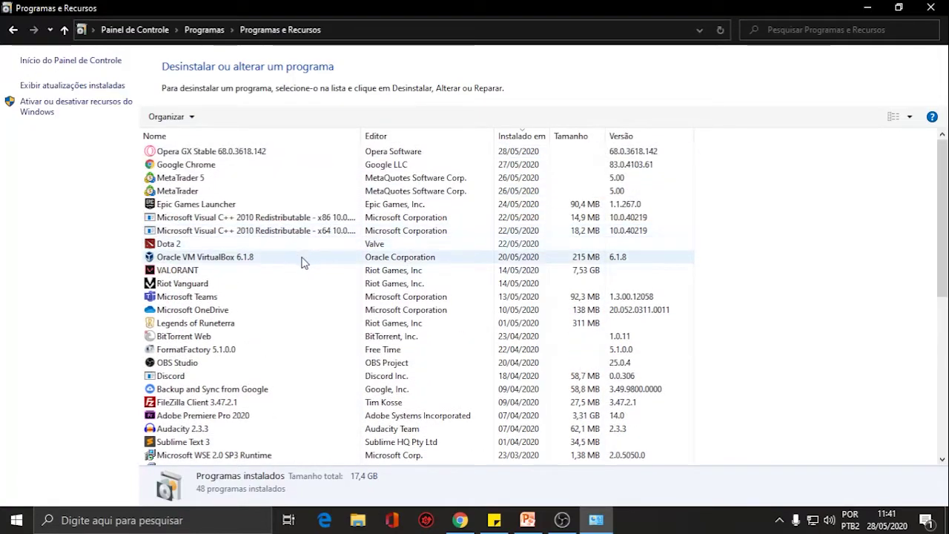
left_click(207, 304)
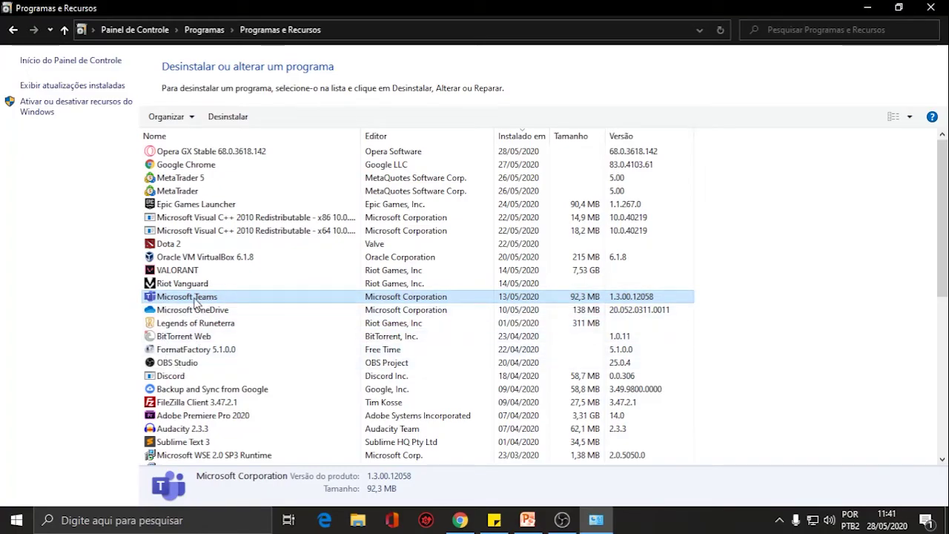
left_click(910, 116)
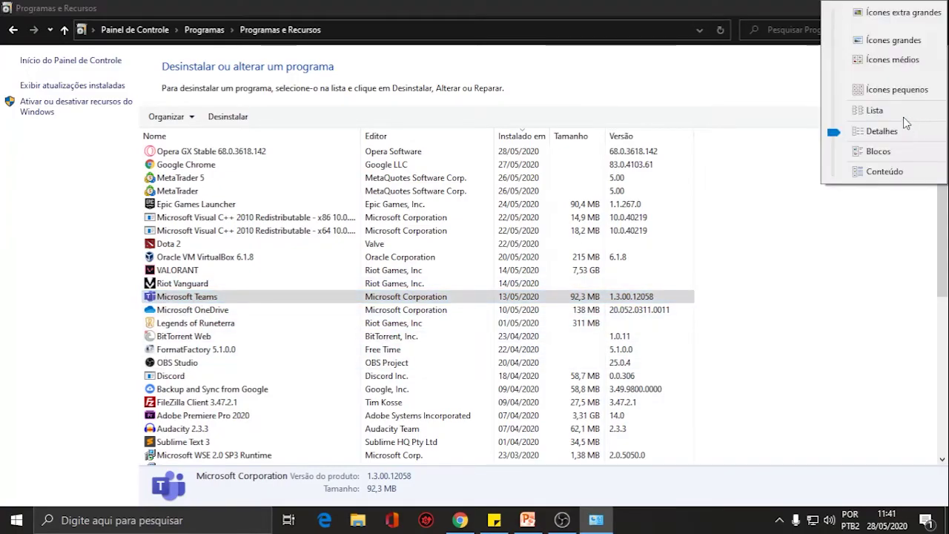
left_click(892, 42)
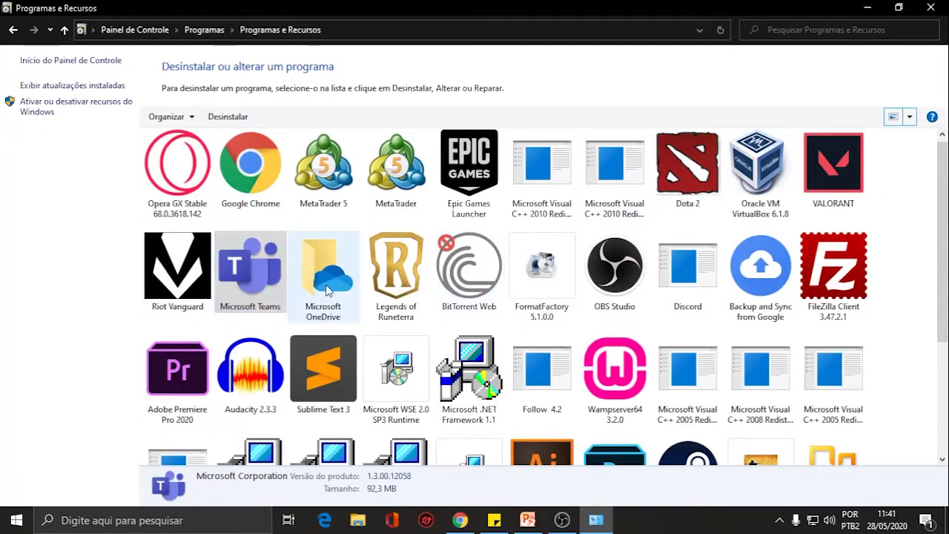
Step: Uninstall Microsoft Teams from the list of installed programs
right_click(261, 258)
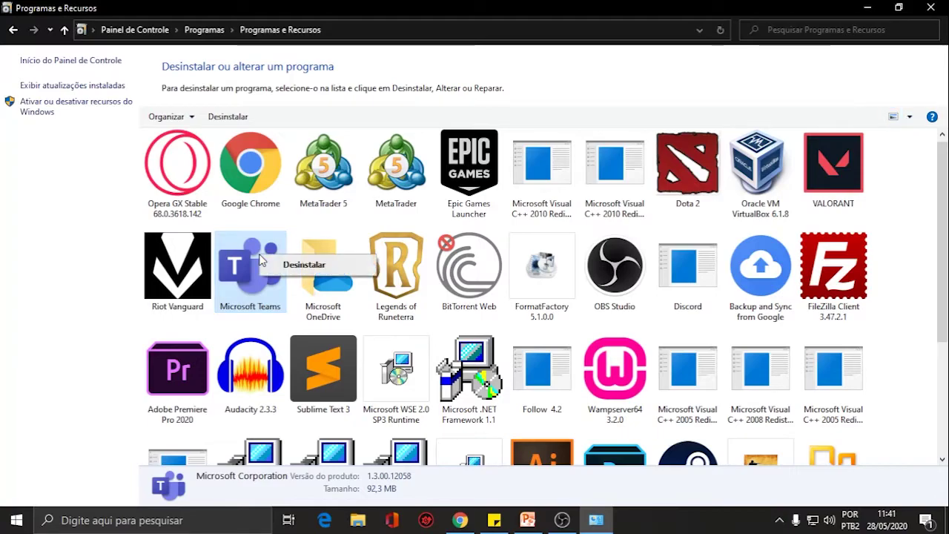
left_click(306, 271)
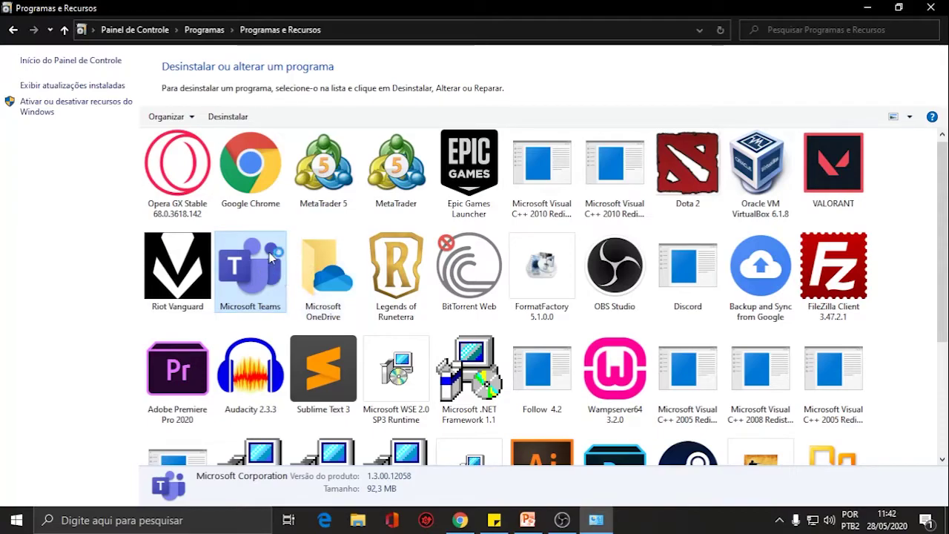
double_click(269, 288)
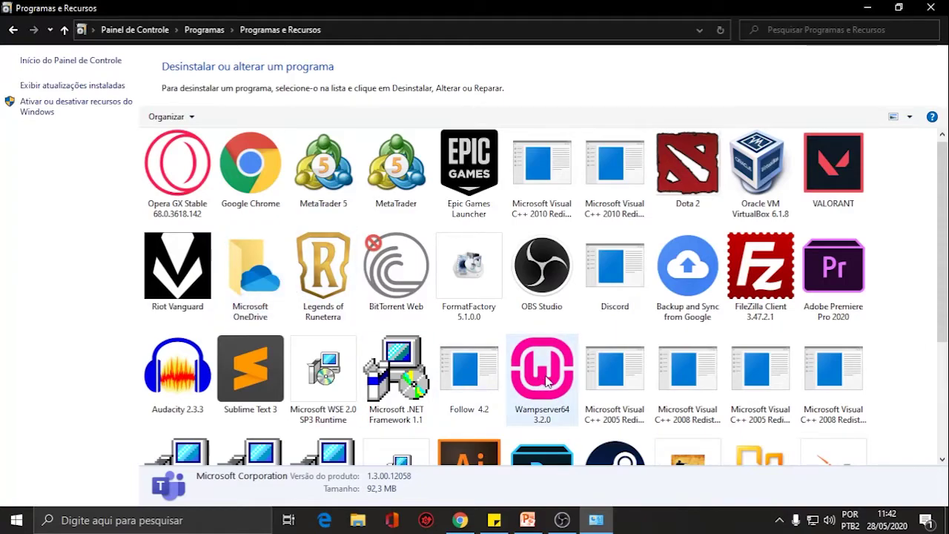
Step: Open a maximized File Explorer window and go to the local disk C:
key("super+e")
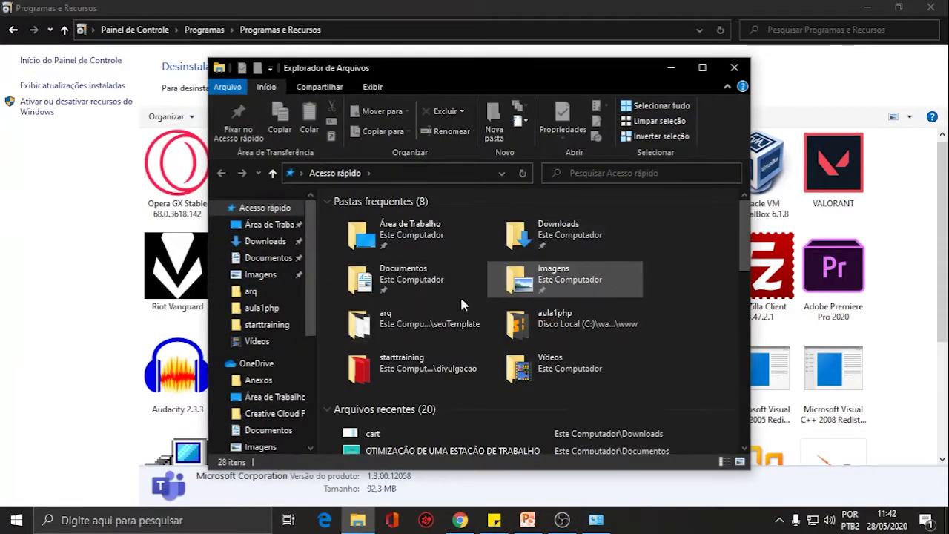
left_click(703, 67)
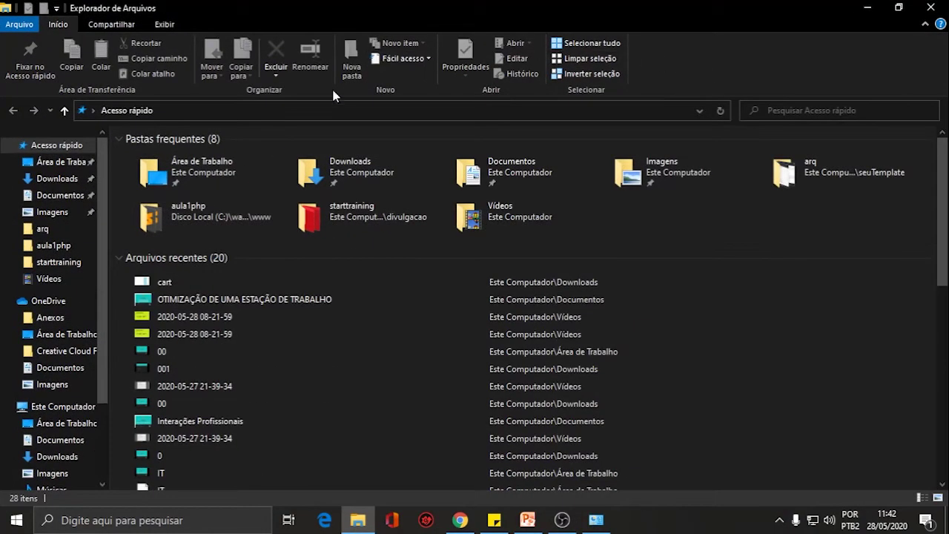
left_click(64, 407)
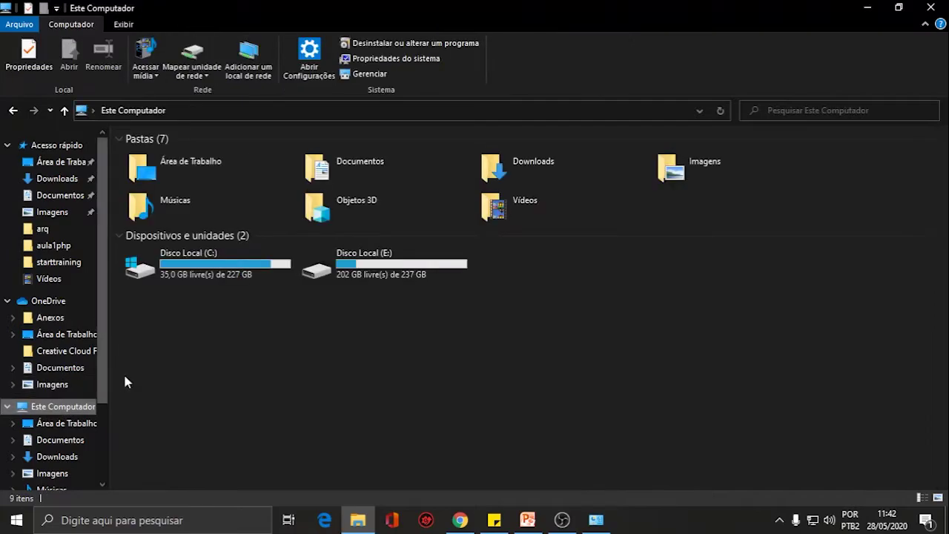
double_click(219, 273)
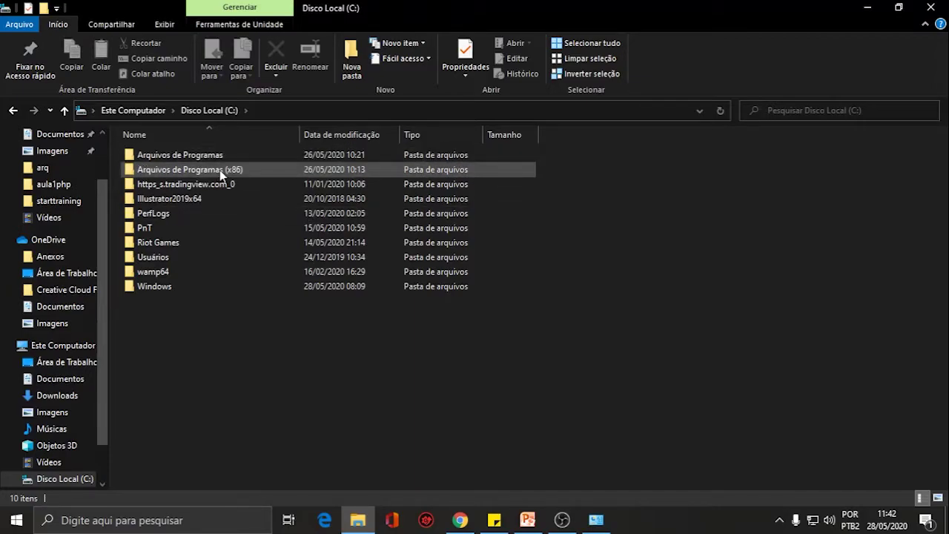
Step: Open the Steam folder inside Arquivos de Programas (x86) and look through its files
double_click(246, 173)
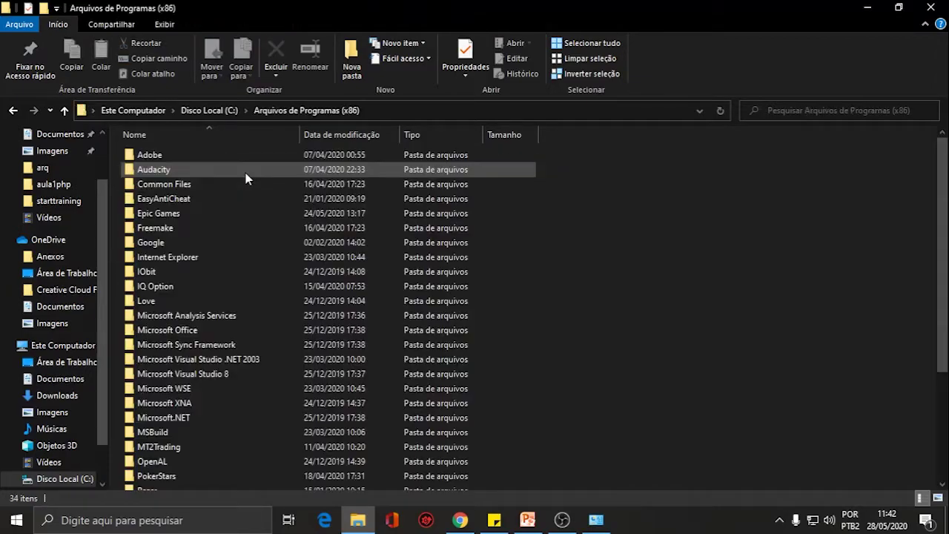
scroll(258, 213, "down", 4)
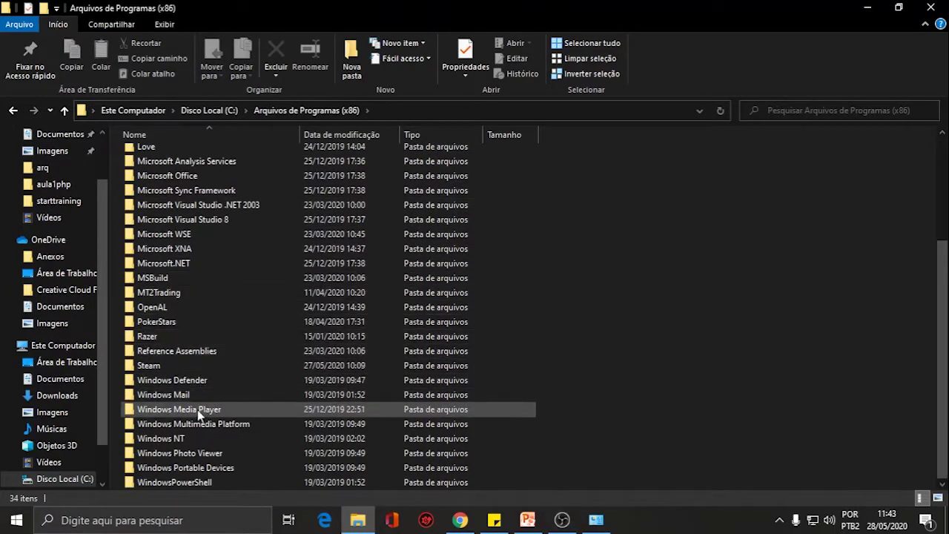
double_click(182, 371)
scroll(233, 328, "down", 10)
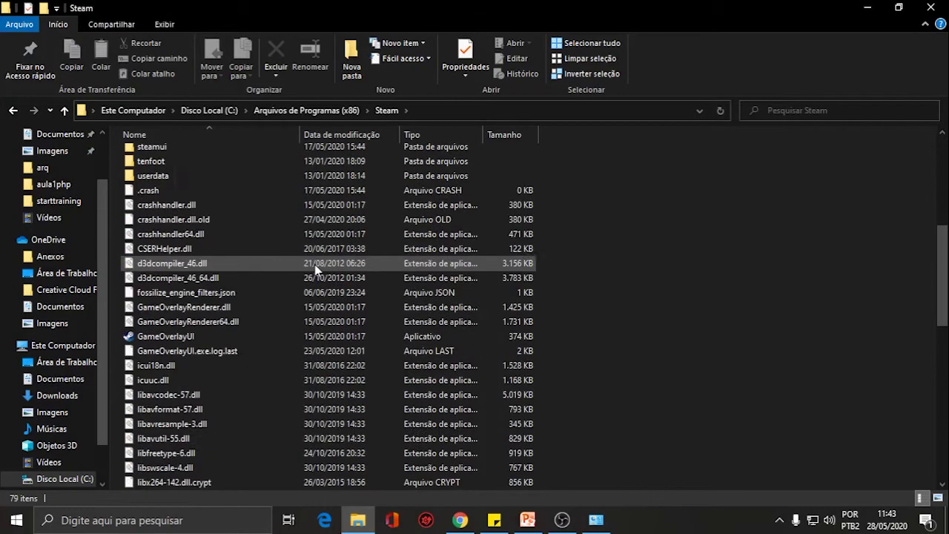
scroll(308, 272, "up", 4)
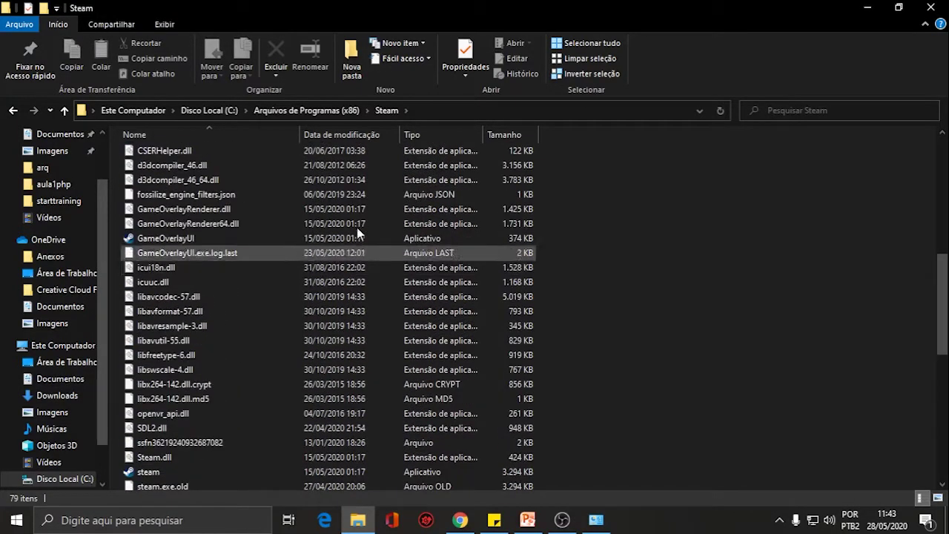
Step: Return to Arquivos de Programas (x86) and look through its program folders
left_click(330, 111)
scroll(206, 393, "down", 3)
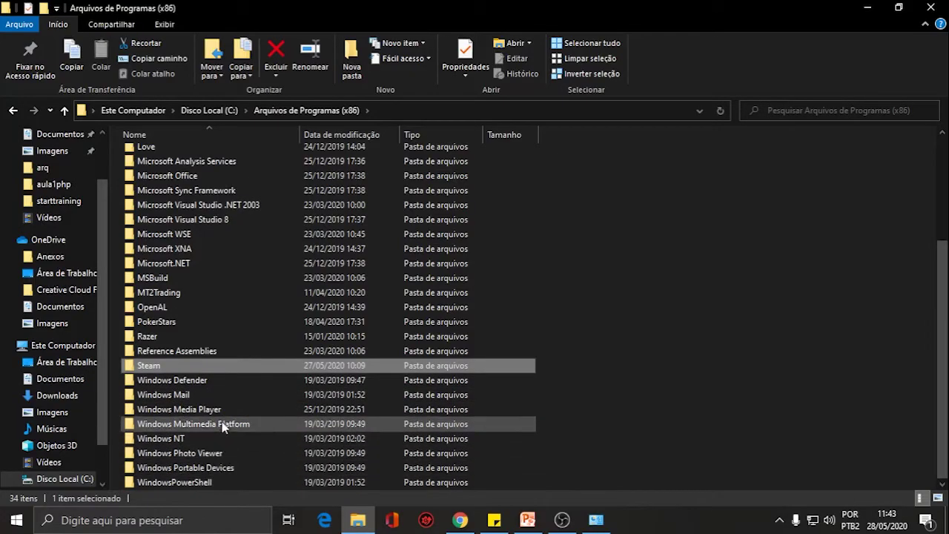
scroll(246, 399, "up", 1)
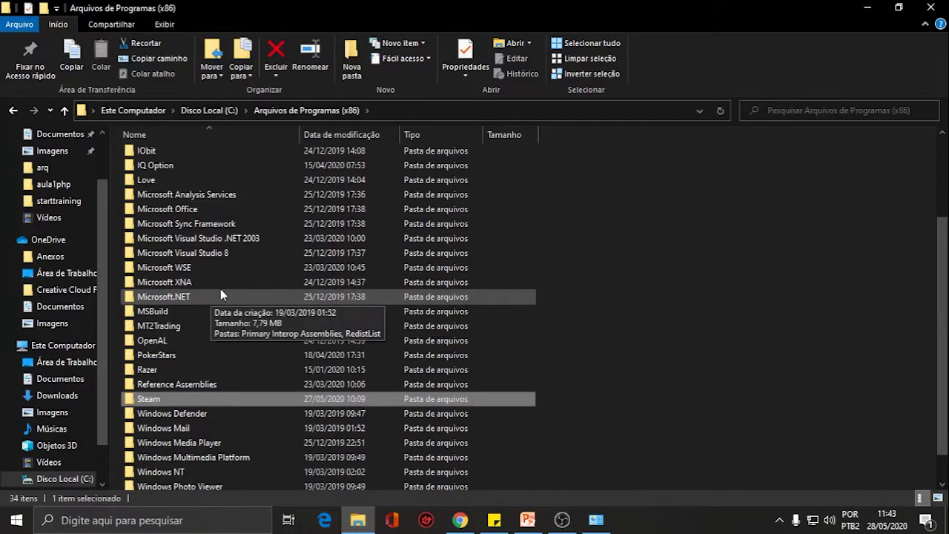
scroll(223, 276, "up", 3)
Step: Open Arquivos de Programas on drive C:, view the Microsoft Office folder and return to review the remaining program folders
left_click(215, 111)
left_click(187, 154)
double_click(187, 154)
scroll(225, 252, "down", 2)
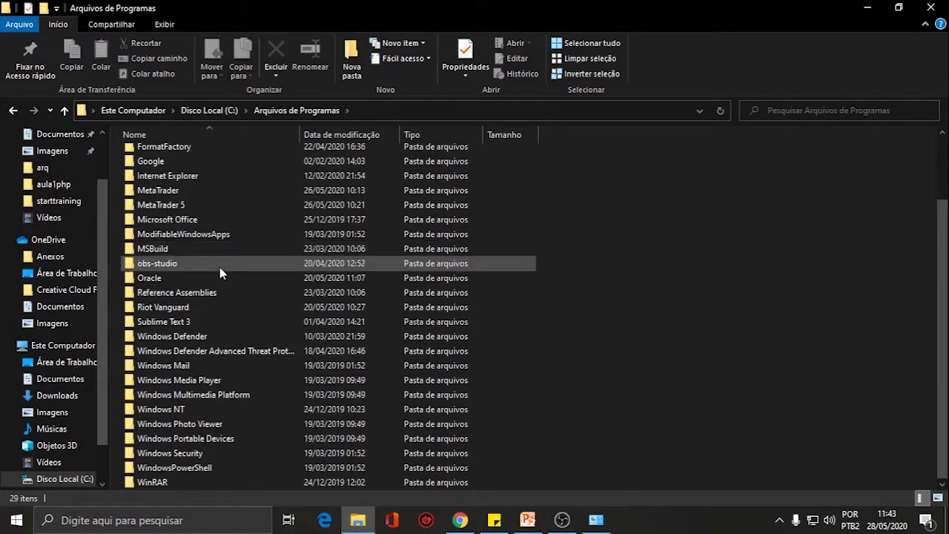
double_click(201, 218)
left_click(319, 111)
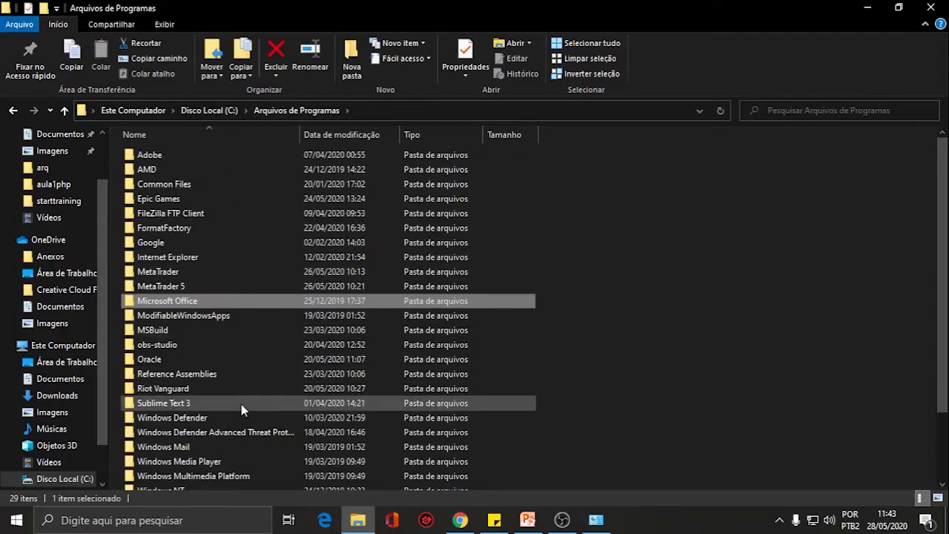
scroll(239, 404, "down", 2)
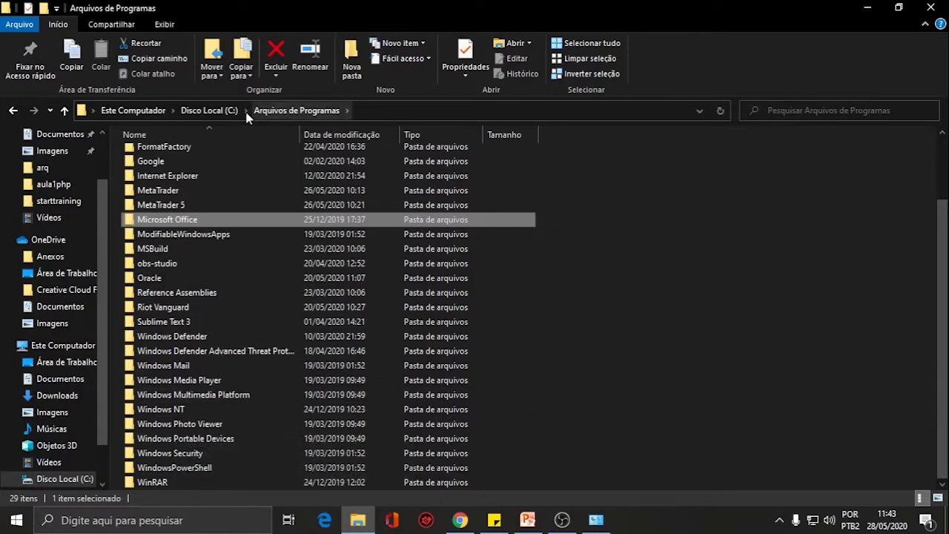
Step: Locate the IObit folder inside Arquivos de Programas (x86) and return to the root of drive C:
left_click(225, 113)
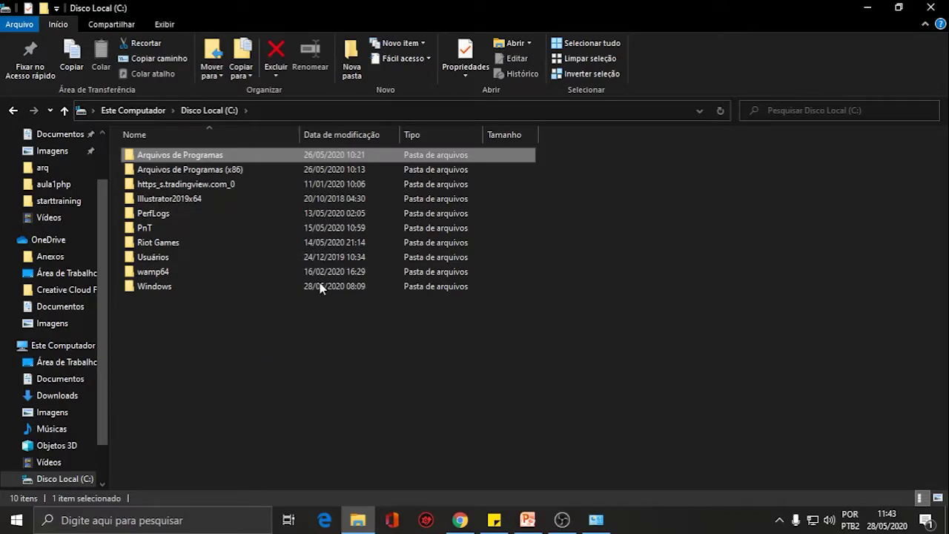
double_click(241, 172)
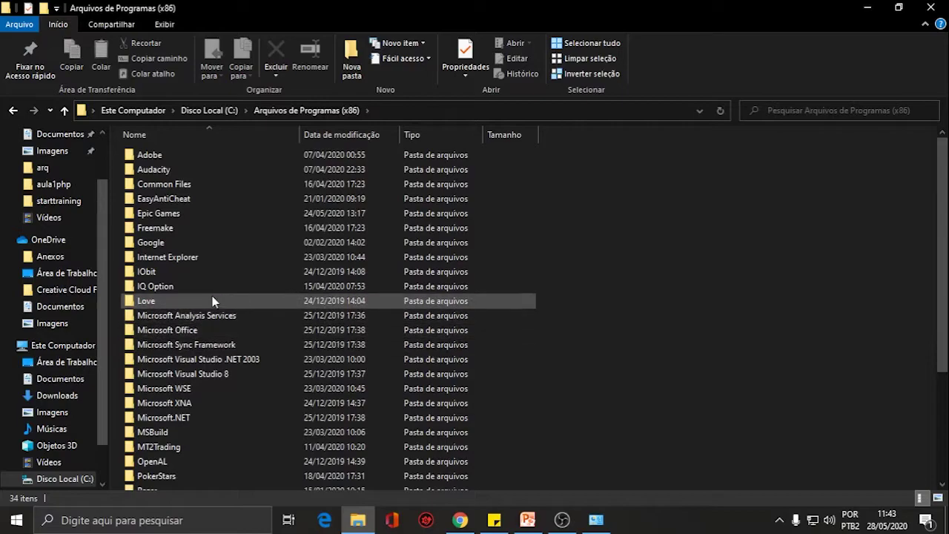
left_click(224, 273)
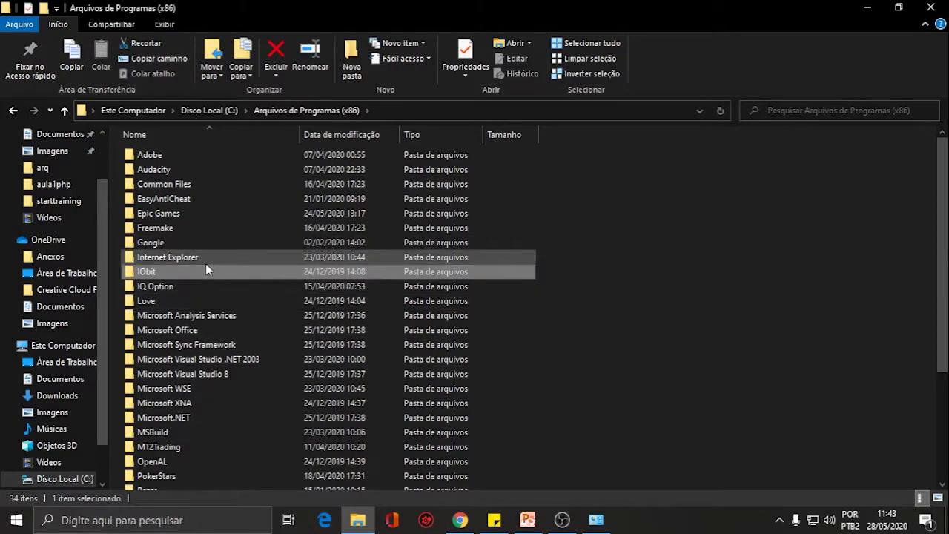
left_click(203, 109)
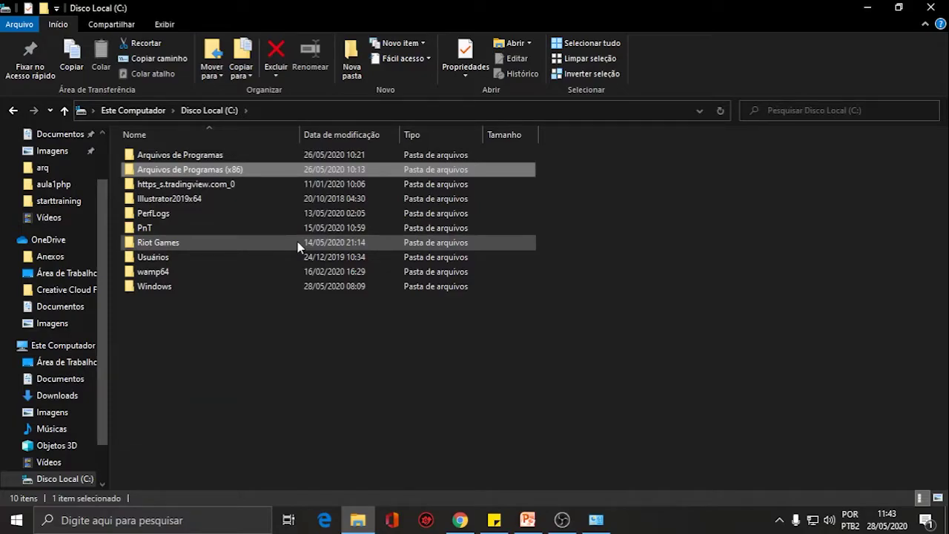
Step: Open the IObit folder inside Arquivos de Programas (x86) and select the Driver Booster folder
mouse_move(298, 247)
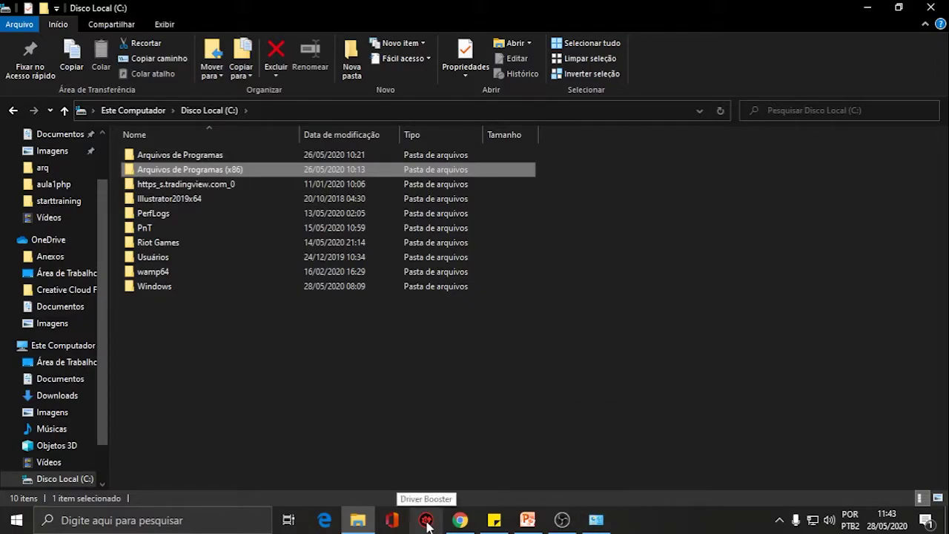
double_click(244, 172)
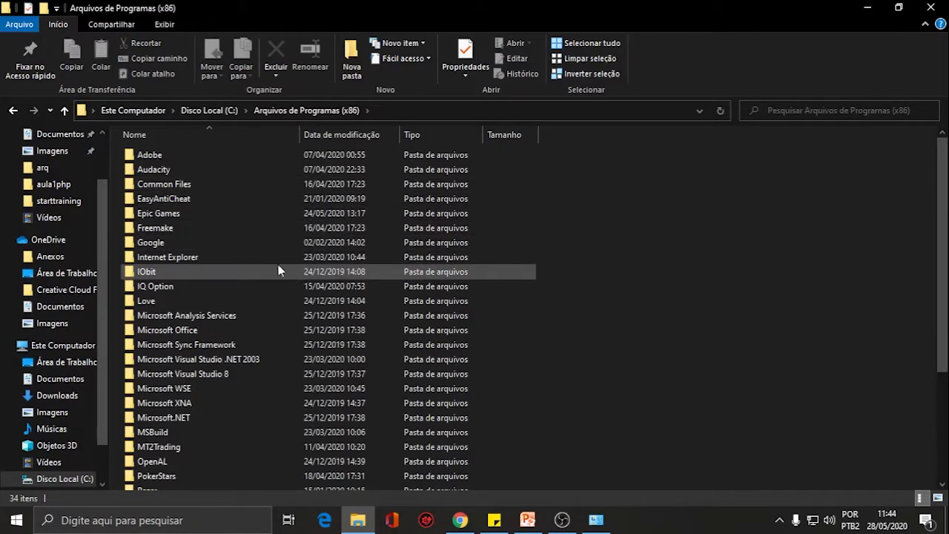
double_click(212, 274)
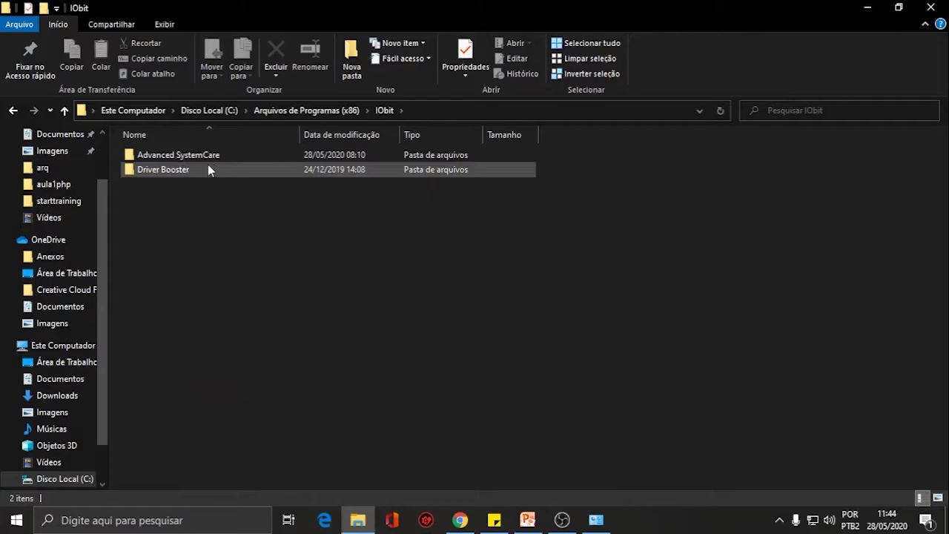
left_click(208, 167)
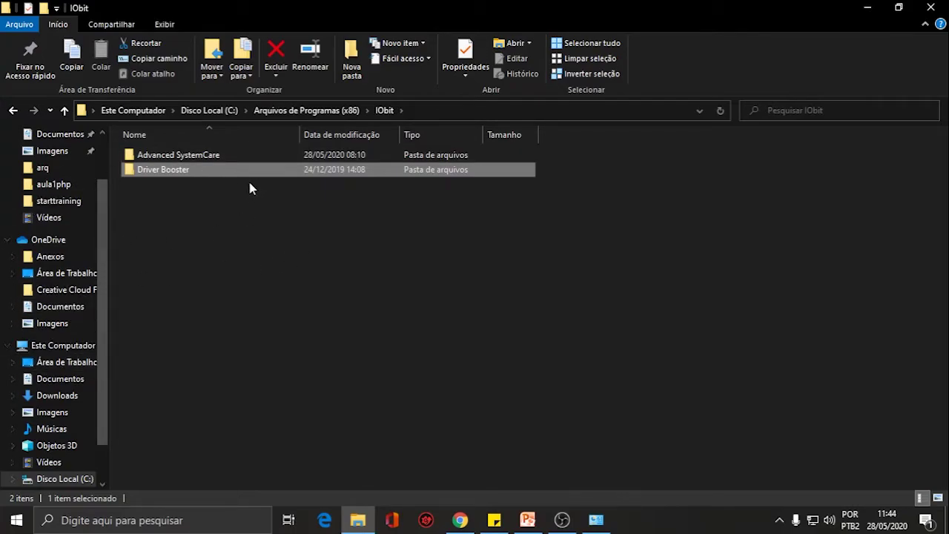
Step: Switch back to the Programas e Recursos window and close it
left_click(596, 519)
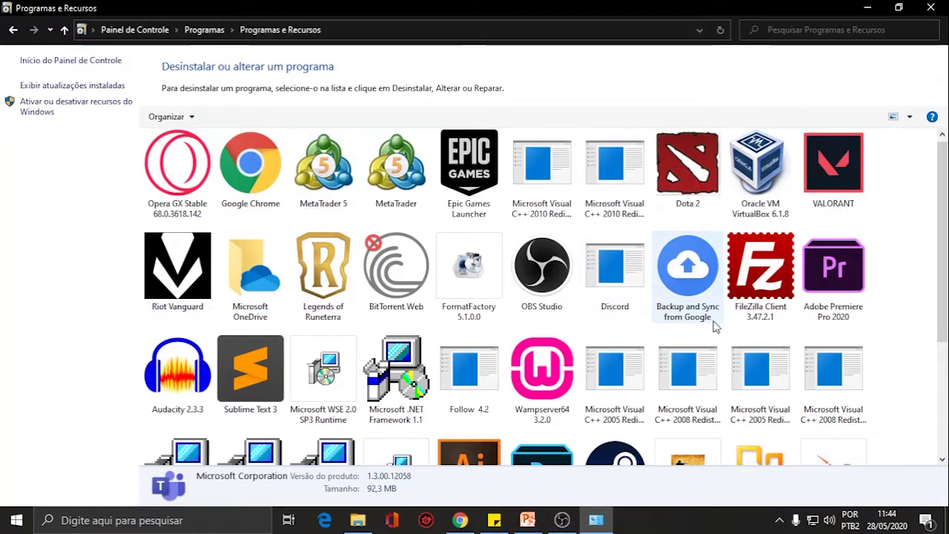
left_click(930, 8)
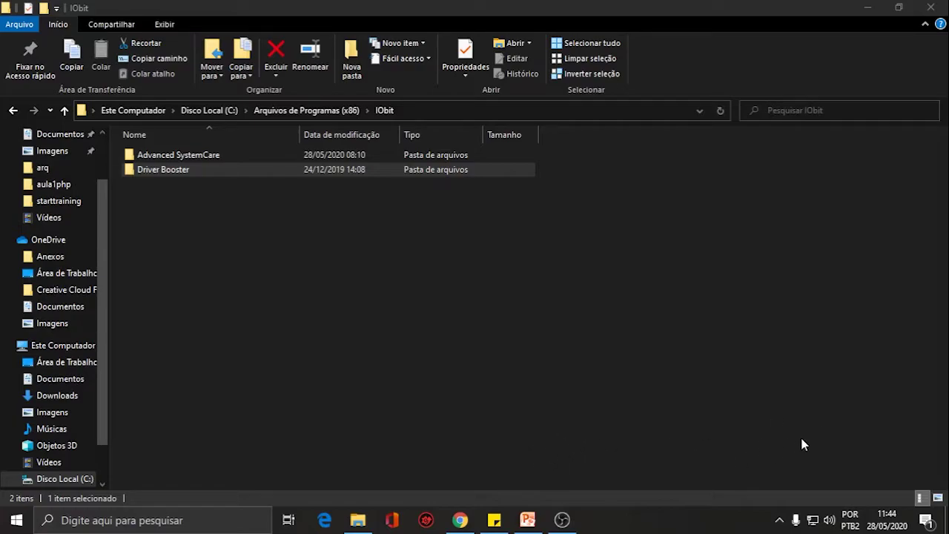
Step: Switch to the PowerPoint presentation, start the slide show and advance to slide 2 about optimizing Windows for performance
mouse_move(461, 519)
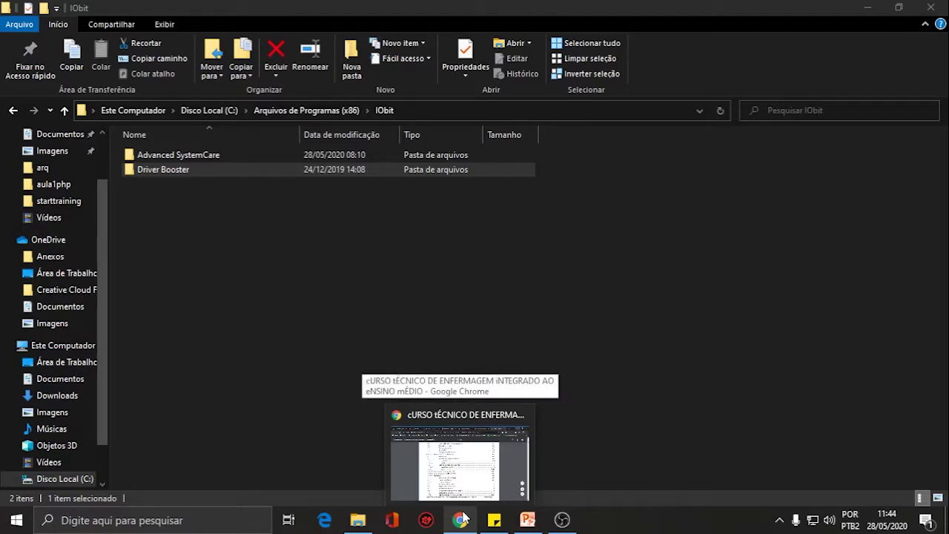
left_click(540, 525)
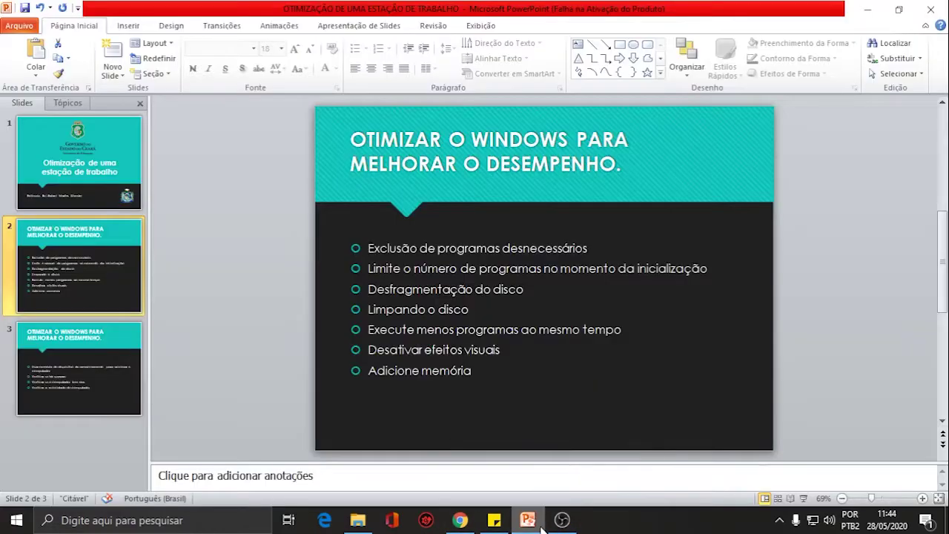
mouse_move(539, 523)
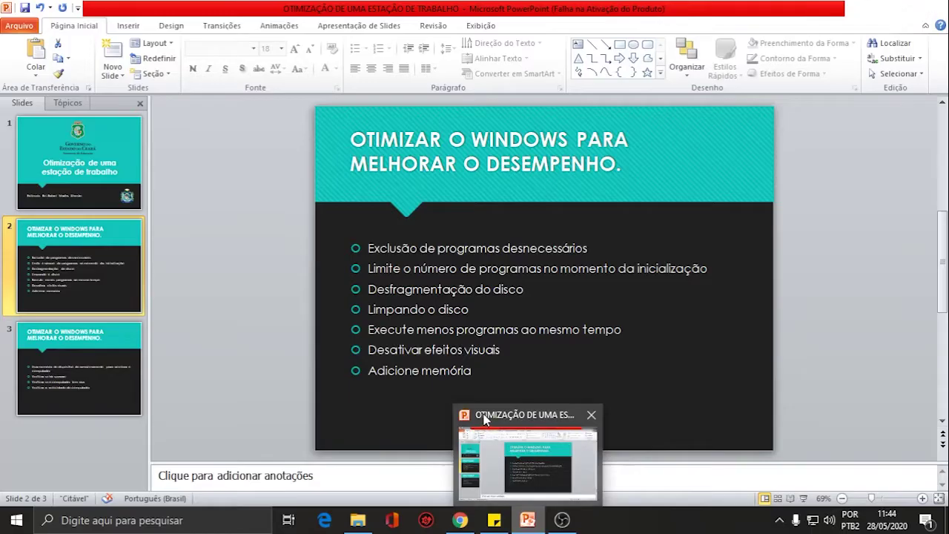
key("F5")
key("Right")
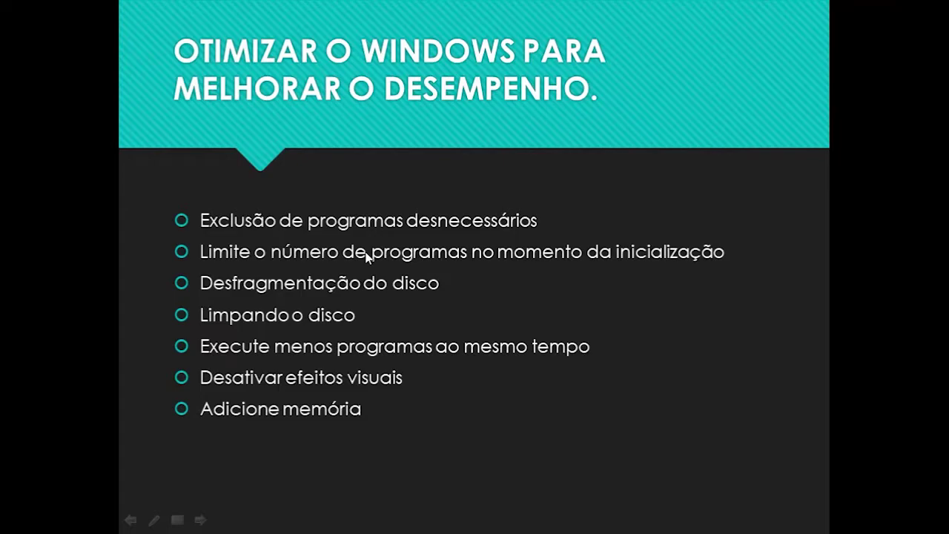
Step: End the slide show, search Windows for "mscon" and open System Configuration
key("Escape")
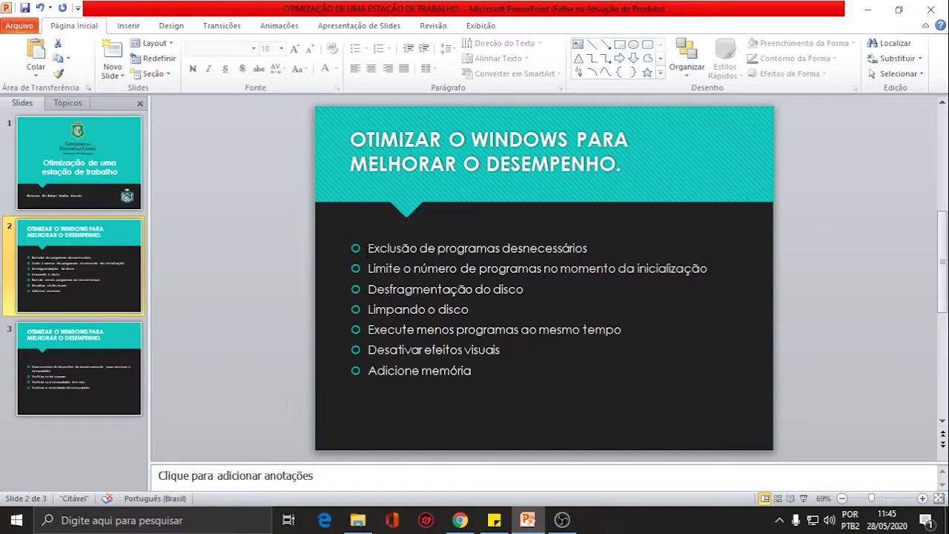
key("super")
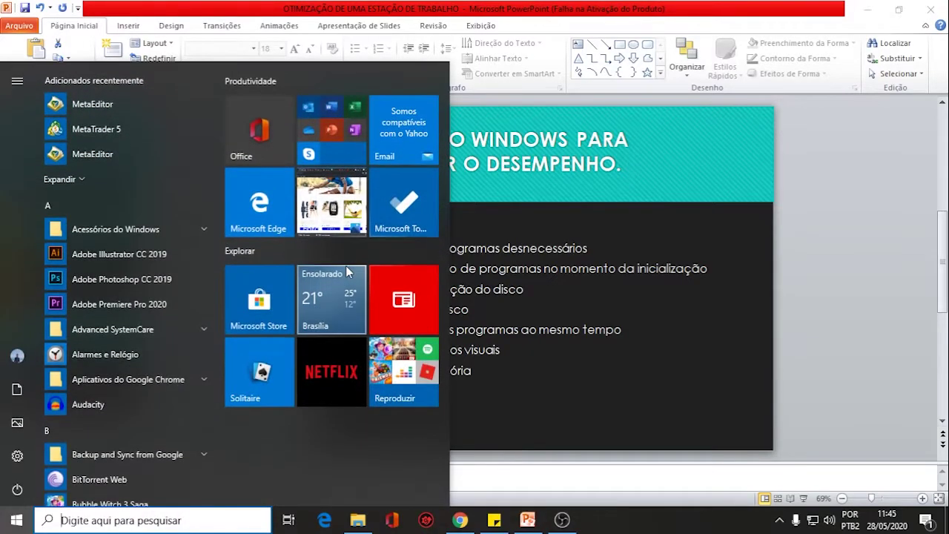
type("ms")
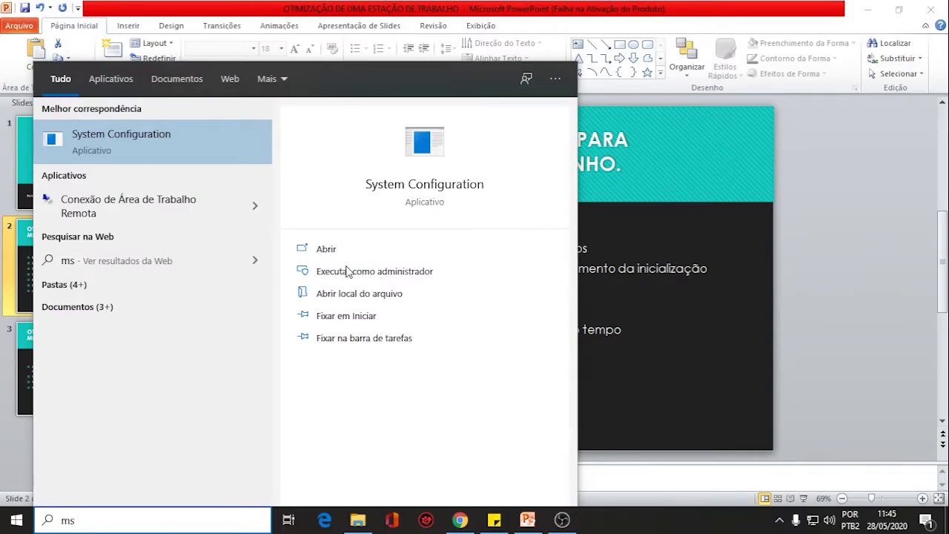
type("con")
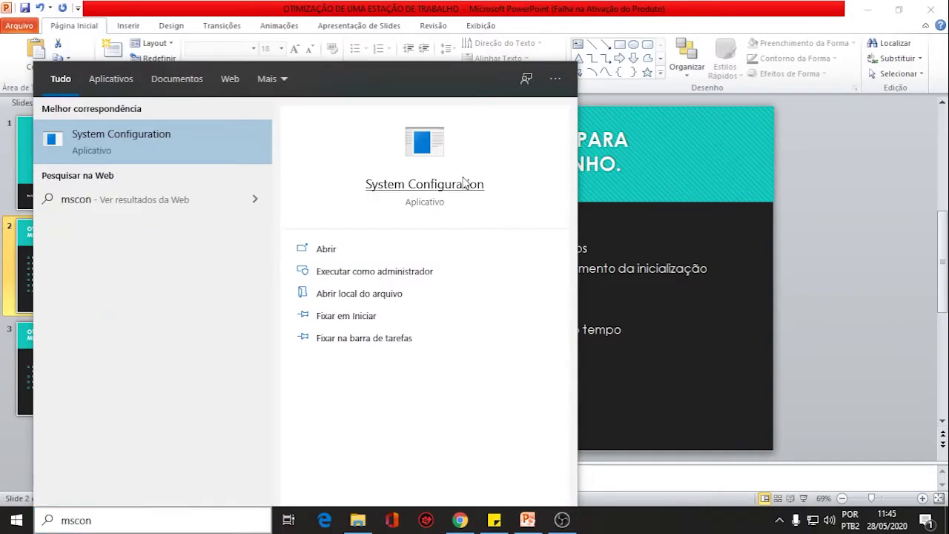
left_click(462, 185)
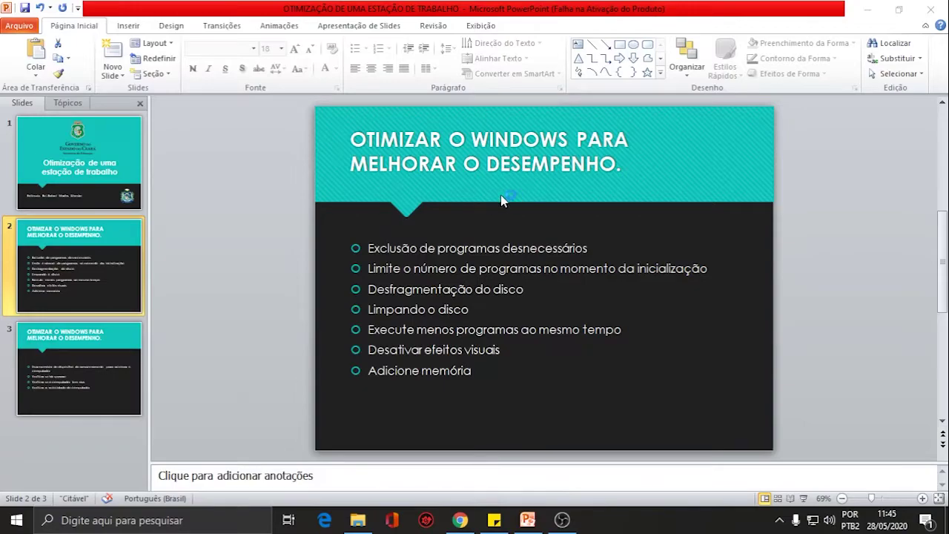
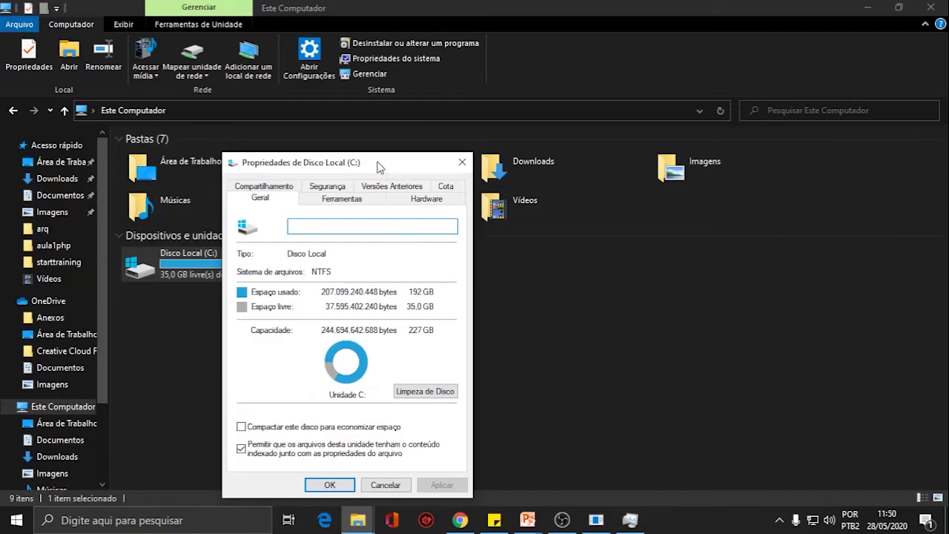
Step: Start optimizing and defragmenting drive C: from the Ferramentas section of its properties
left_click_drag(378, 163, 586, 111)
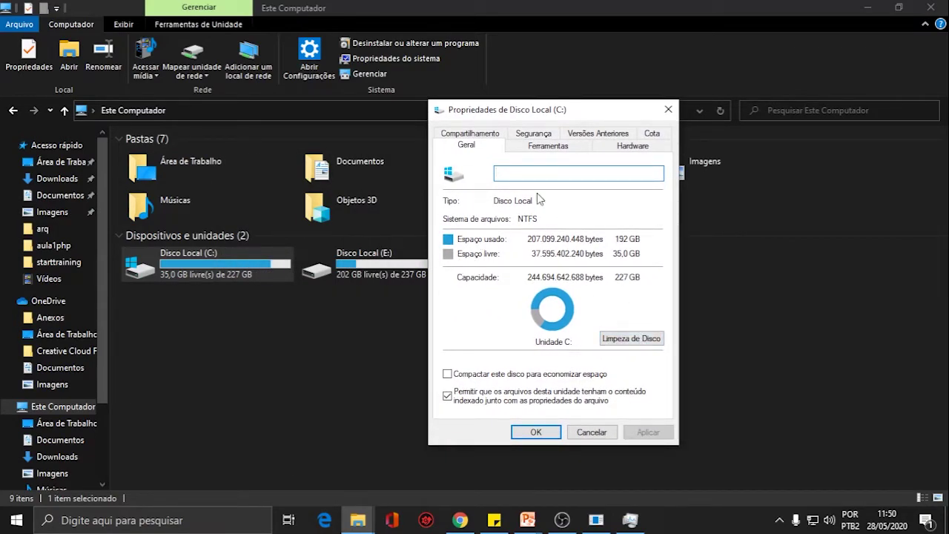
left_click(547, 148)
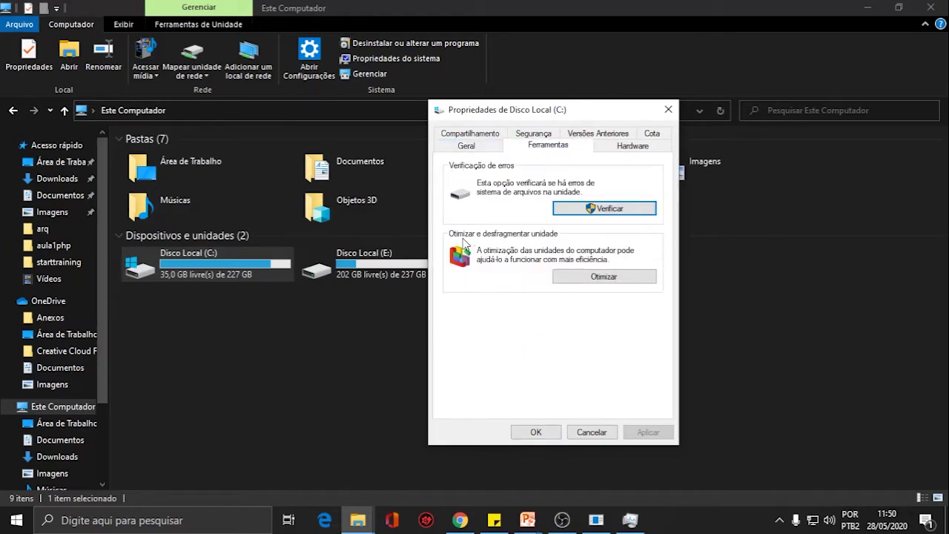
left_click(604, 278)
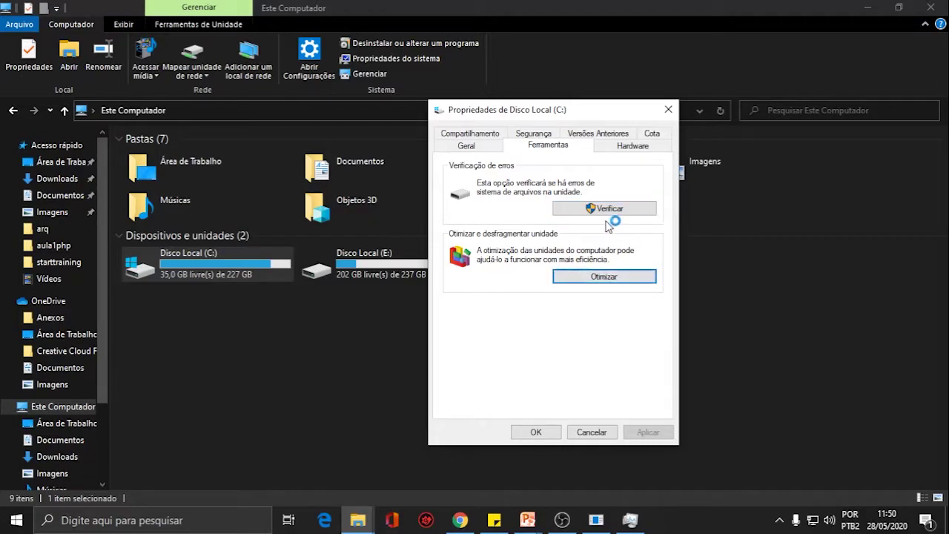
left_click(608, 278)
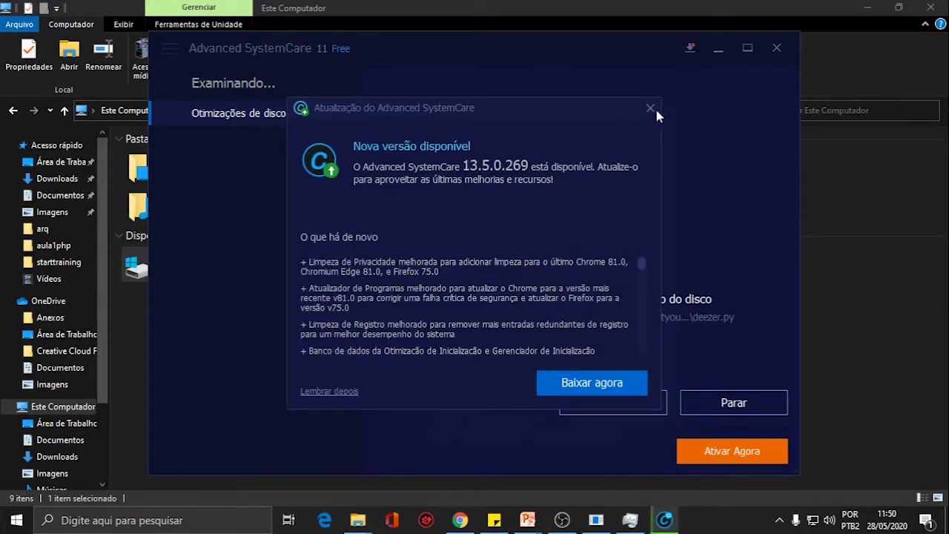
Step: Dismiss the Advanced SystemCare update offer and minimize its disk optimization scan
left_click(651, 107)
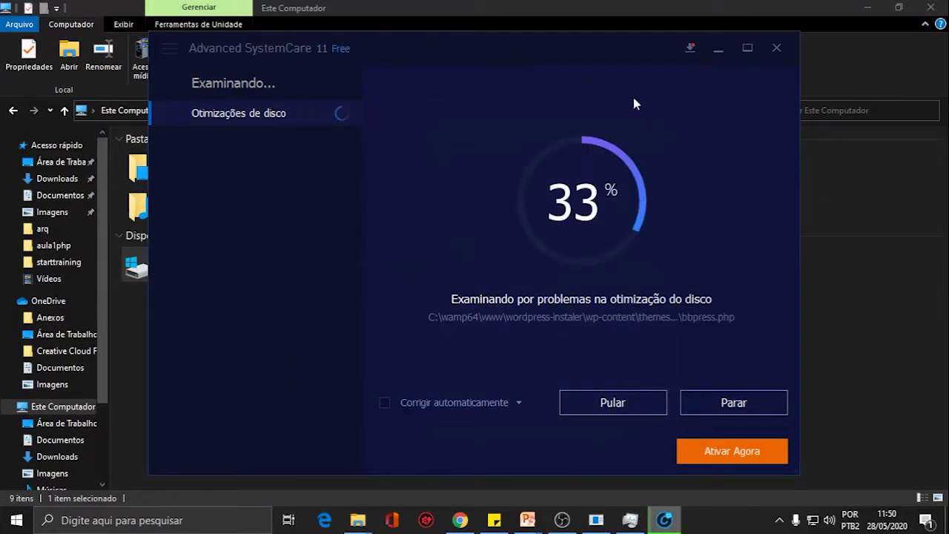
left_click(719, 51)
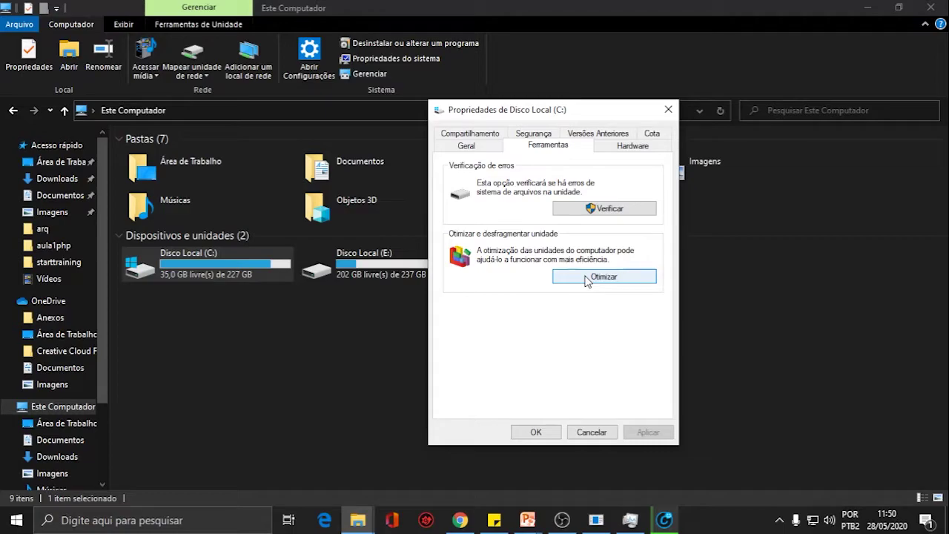
mouse_move(665, 522)
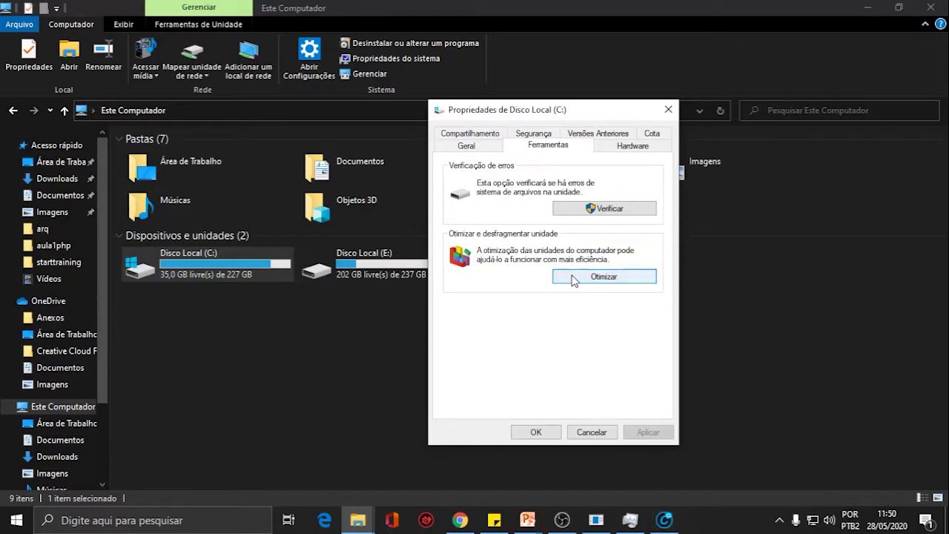
Step: Bring up the Advanced SystemCare scan results beside the drive C: properties and start correcting the disk optimization problems
left_click(572, 278)
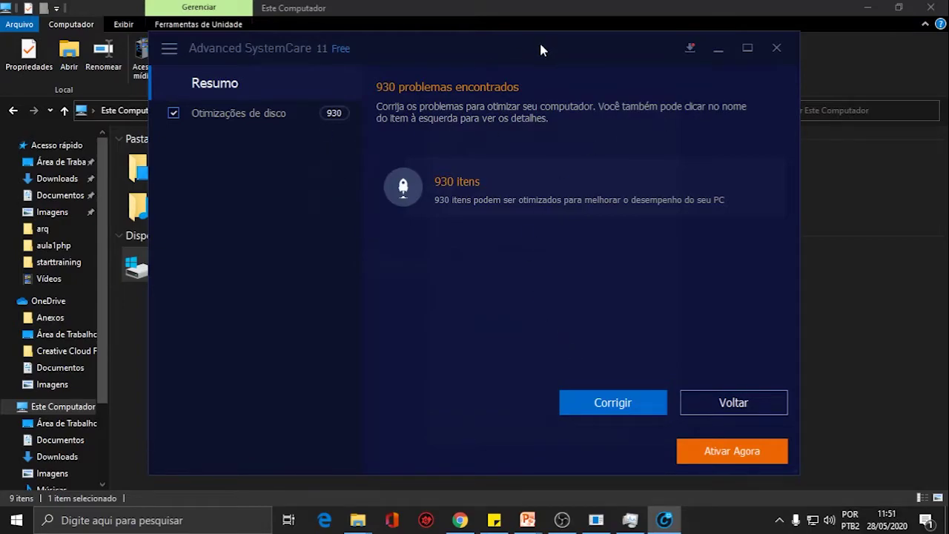
left_click_drag(539, 40, 636, 155)
left_click_drag(560, 110, 161, 83)
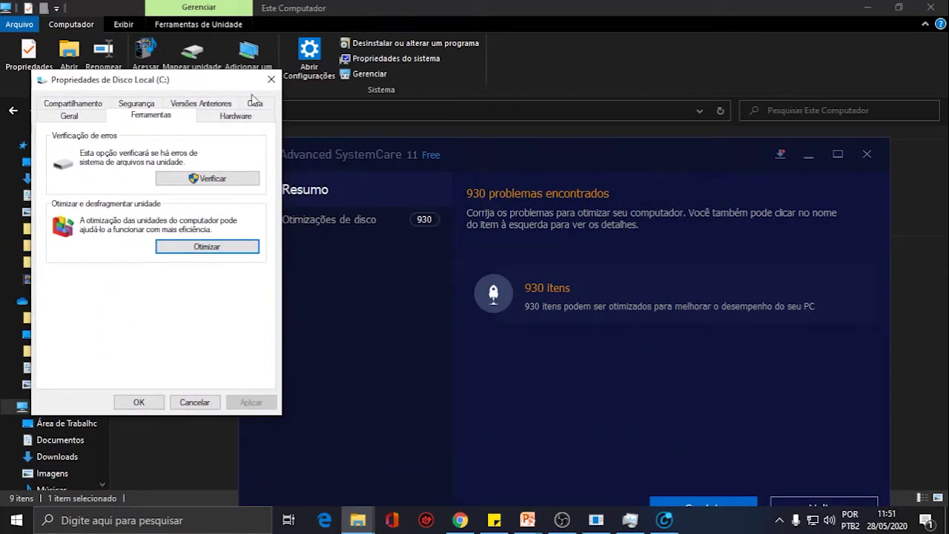
left_click_drag(508, 161, 552, 90)
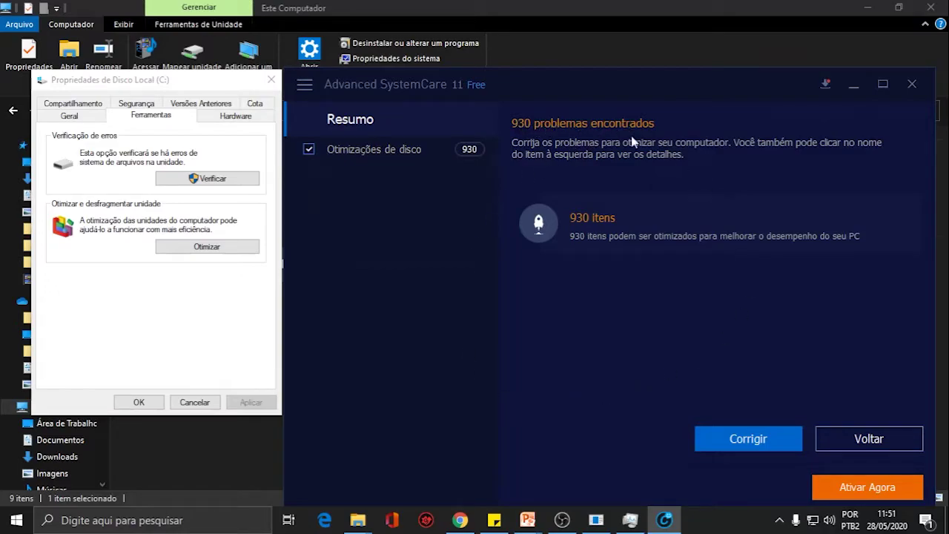
left_click(759, 445)
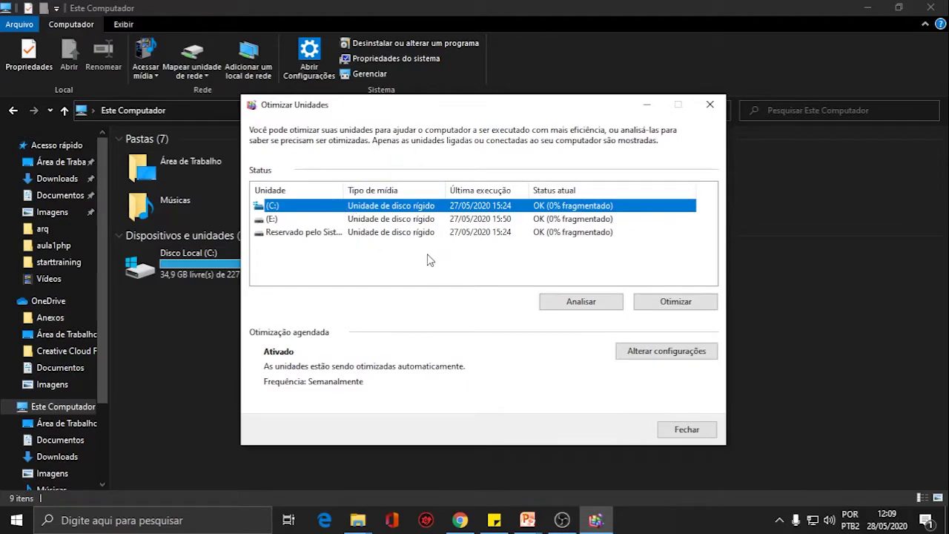
Step: Compare the status of drives (C:) and (E:) in the Otimizar Unidades window and close it
left_click(294, 221)
left_click(296, 207)
left_click(294, 219)
left_click(294, 208)
left_click(292, 221)
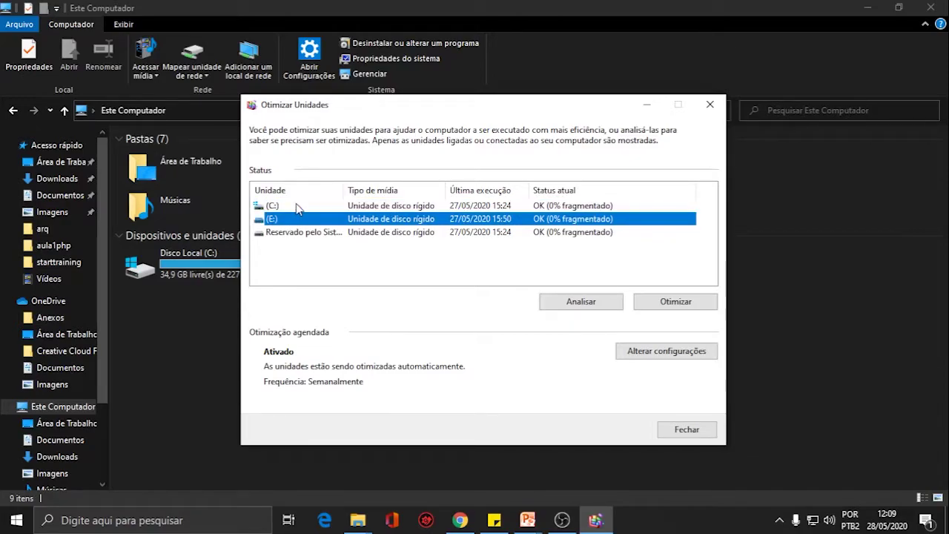
left_click(297, 206)
left_click(297, 220)
left_click(324, 208)
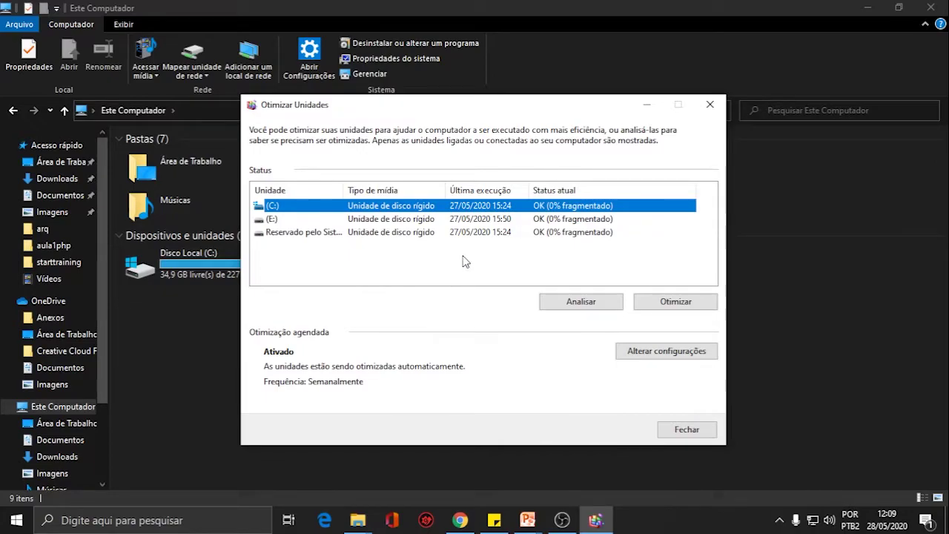
left_click(711, 107)
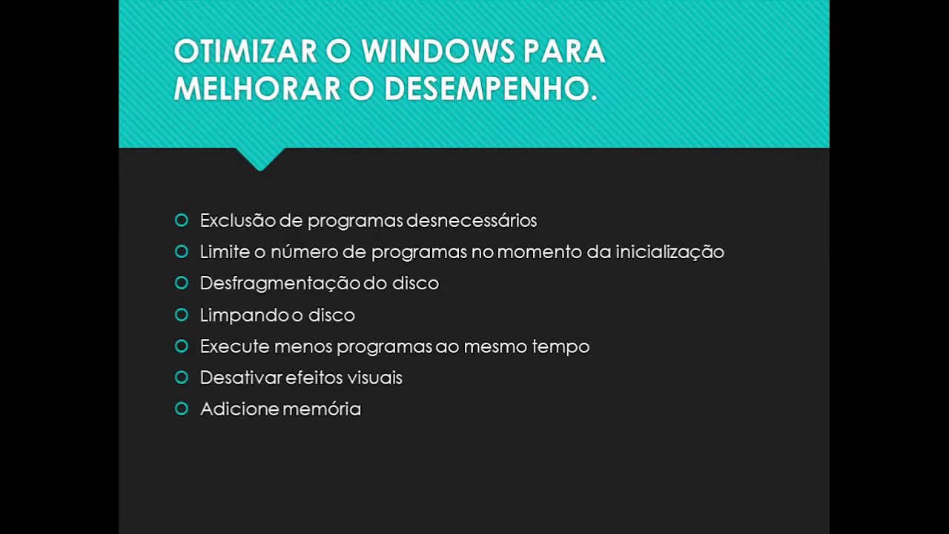
Step: Switch from the slide show to File Explorer and launch Limpeza de Disco from the properties of Disco Local (C:)
key("alt+Tab")
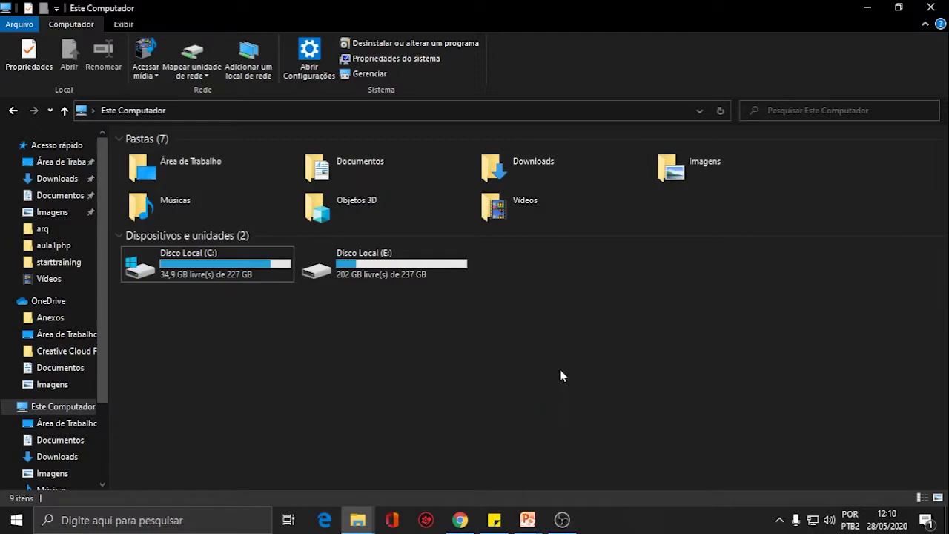
left_click(358, 520)
left_click(213, 268)
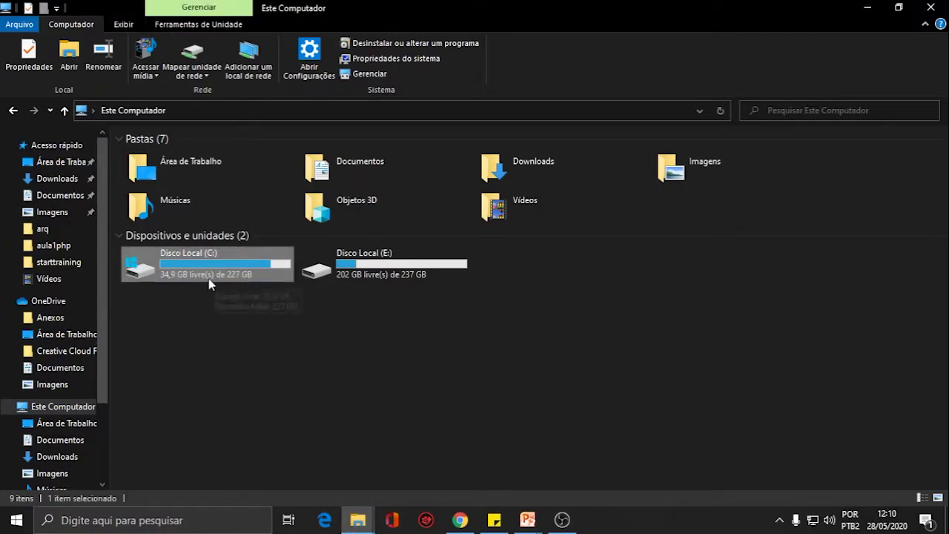
right_click(235, 266)
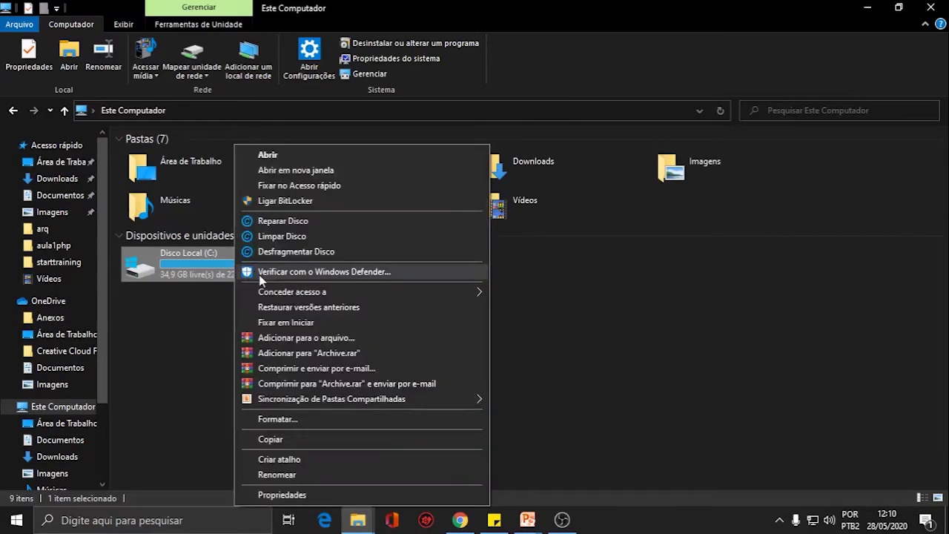
left_click(296, 496)
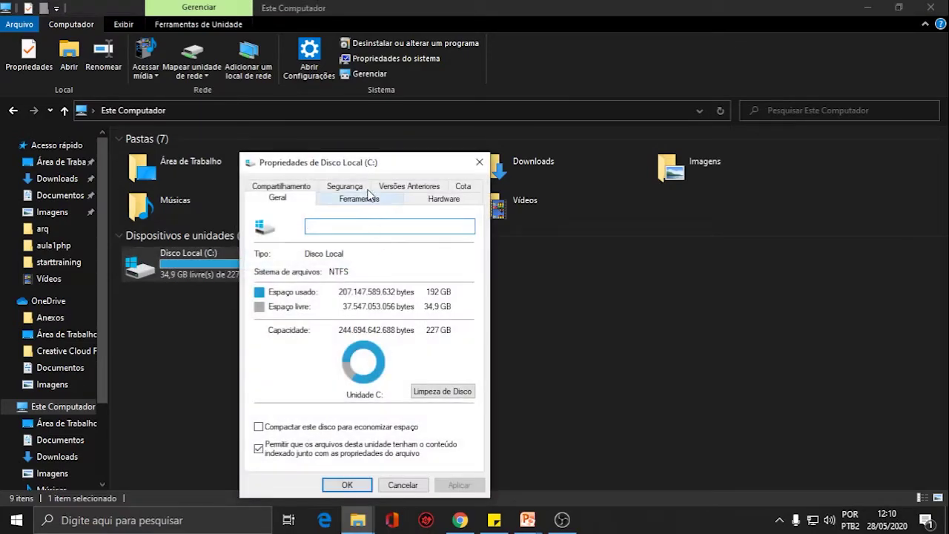
left_click_drag(378, 178, 464, 85)
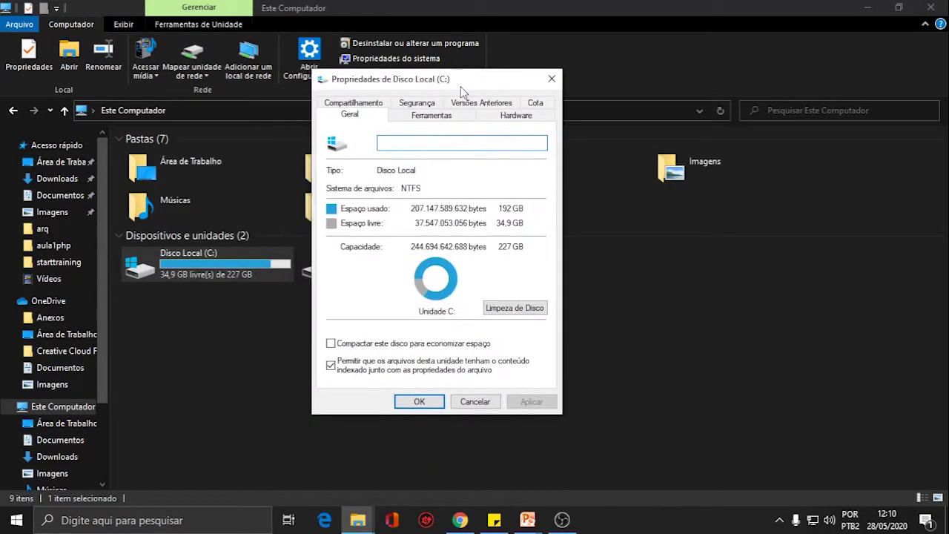
left_click(508, 310)
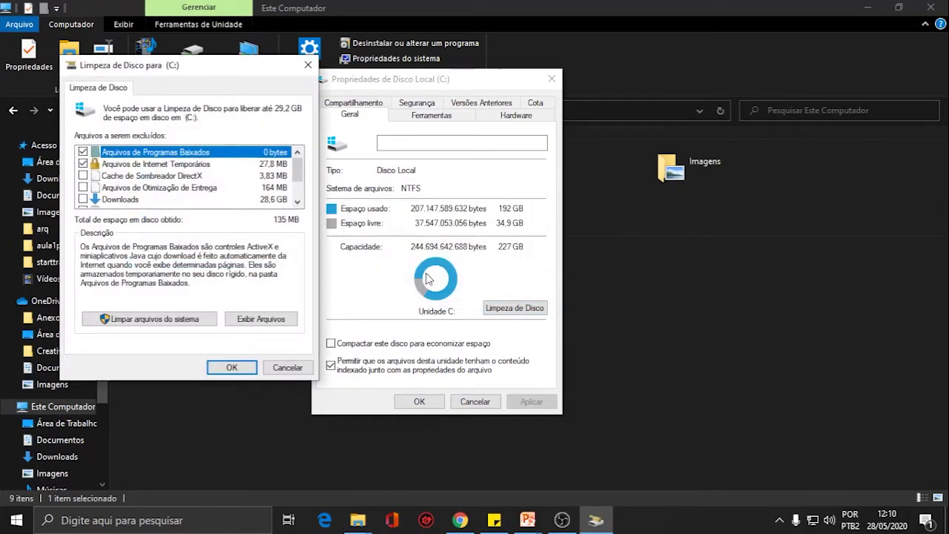
Step: Include Cache de Sombreador DirectX, Lixeira and Arquivos temporários in the drive C: cleanup, leaving Arquivos de Otimização de Entrega out
left_click_drag(234, 69, 489, 117)
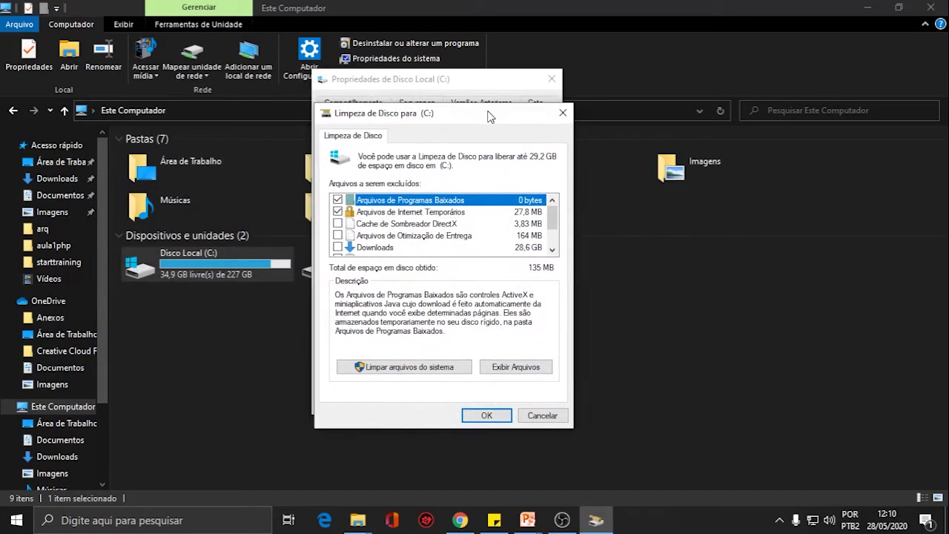
mouse_move(554, 224)
left_mouse_down()
mouse_move(554, 238)
mouse_move(552, 211)
mouse_move(554, 245)
mouse_move(552, 211)
mouse_move(550, 219)
left_mouse_up()
left_click(338, 224)
left_click_drag(554, 225, 554, 229)
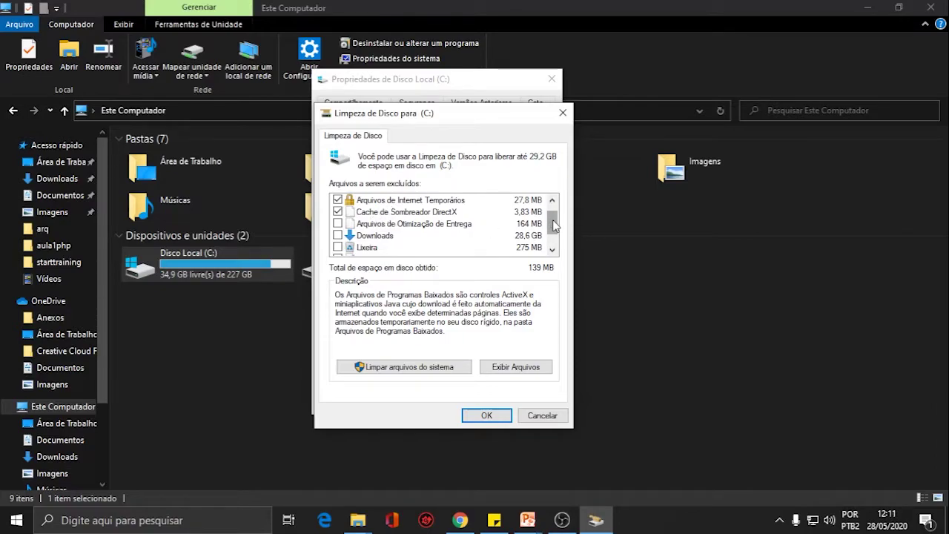
left_click_drag(556, 225, 555, 228)
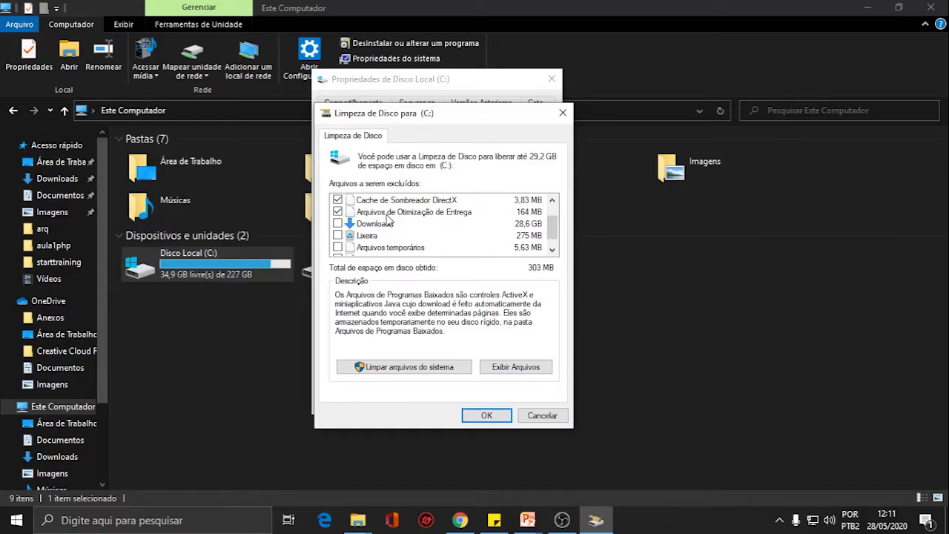
left_click(338, 213)
left_click(338, 235)
left_click(338, 247)
left_click_drag(552, 229, 552, 237)
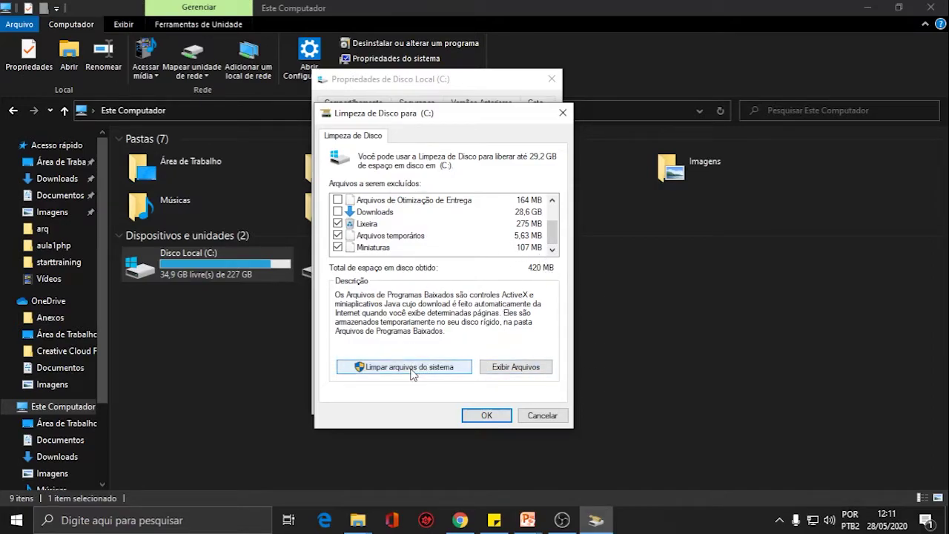
Step: View the contents of the Downloaded Program Files folder and close its window
left_click(522, 367)
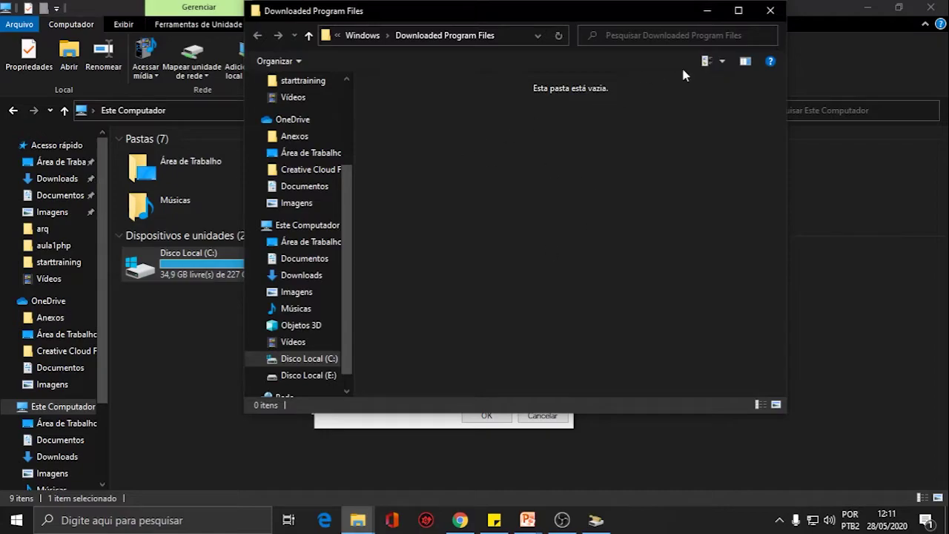
left_click(774, 13)
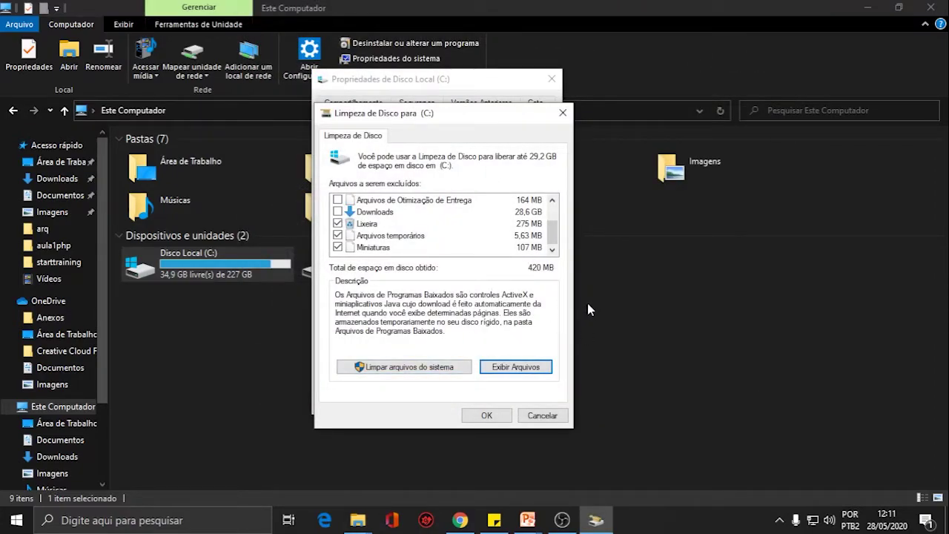
Step: Extend the drive C: cleanup to system files and move its dialog beside the drive's size chart
left_click(451, 367)
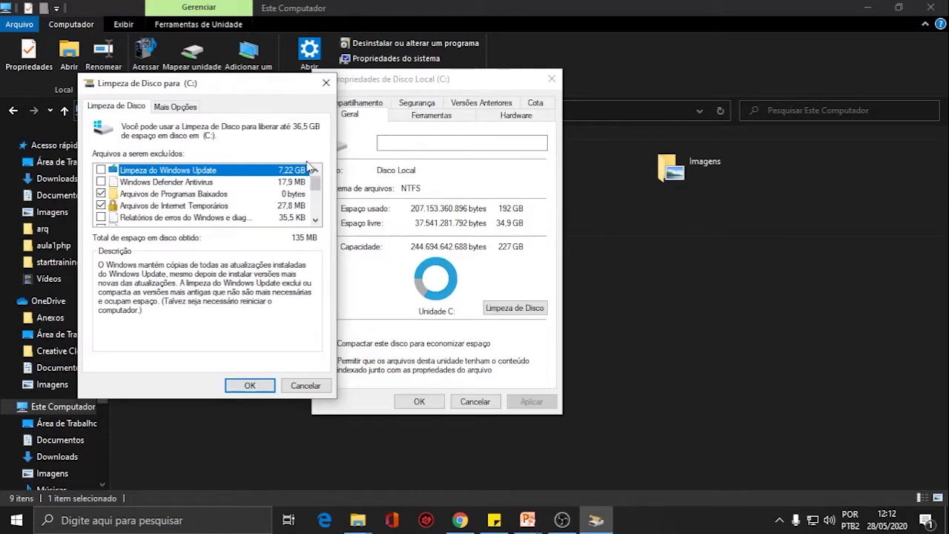
mouse_move(316, 180)
left_mouse_down()
mouse_move(319, 219)
mouse_move(314, 180)
left_mouse_up()
left_click_drag(238, 86, 608, 132)
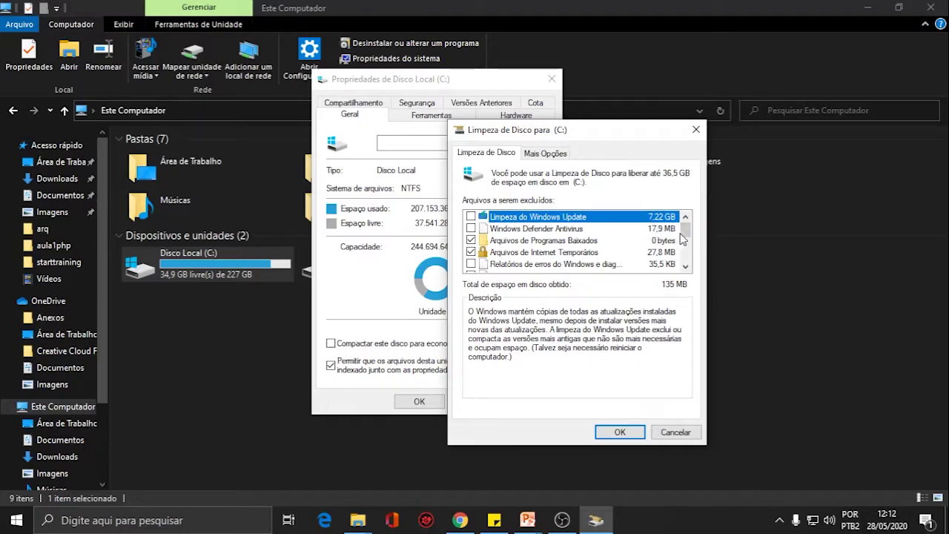
Step: Include Cache de Sombreador DirectX in the system file cleanup, leaving Pacotes de driver de dispositivo out
mouse_move(686, 234)
left_mouse_down()
mouse_move(685, 262)
mouse_move(684, 231)
left_mouse_up()
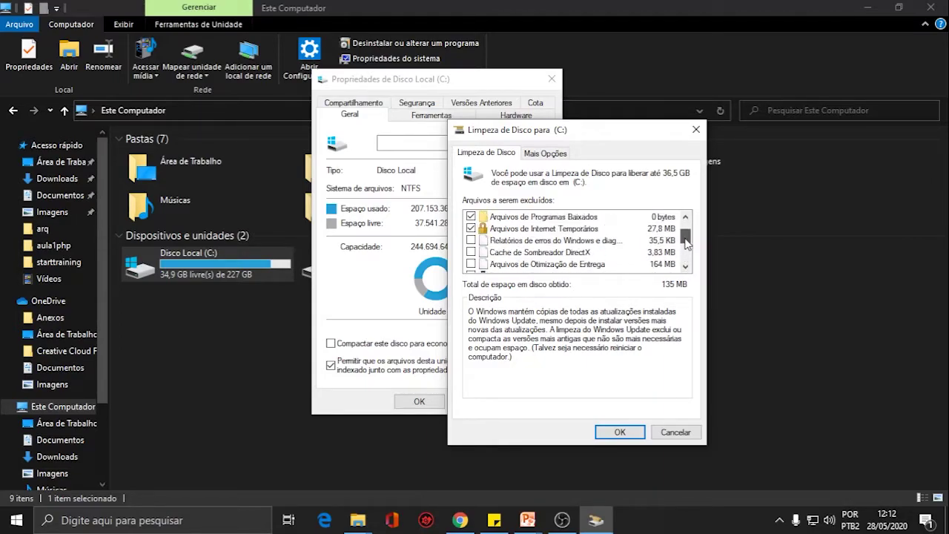
left_click(621, 432)
left_click(555, 268)
scroll(689, 234, "up", 1)
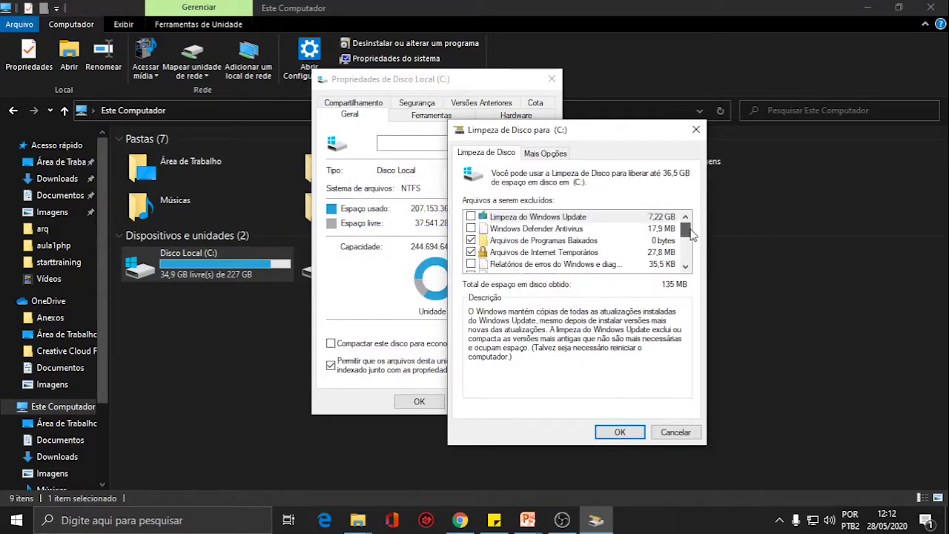
scroll(690, 233, "down", 1)
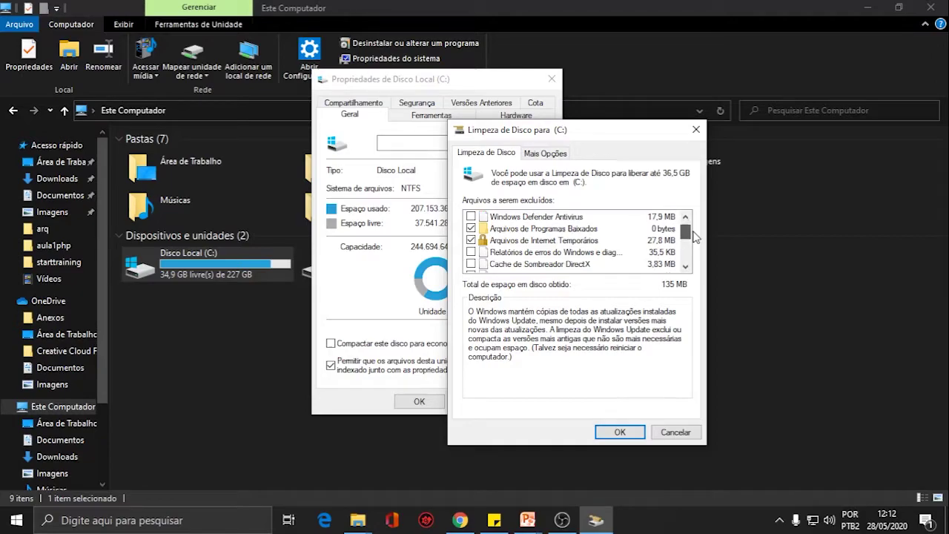
scroll(695, 235, "up", 1)
scroll(695, 236, "down", 1)
left_click(685, 267)
left_click(685, 267)
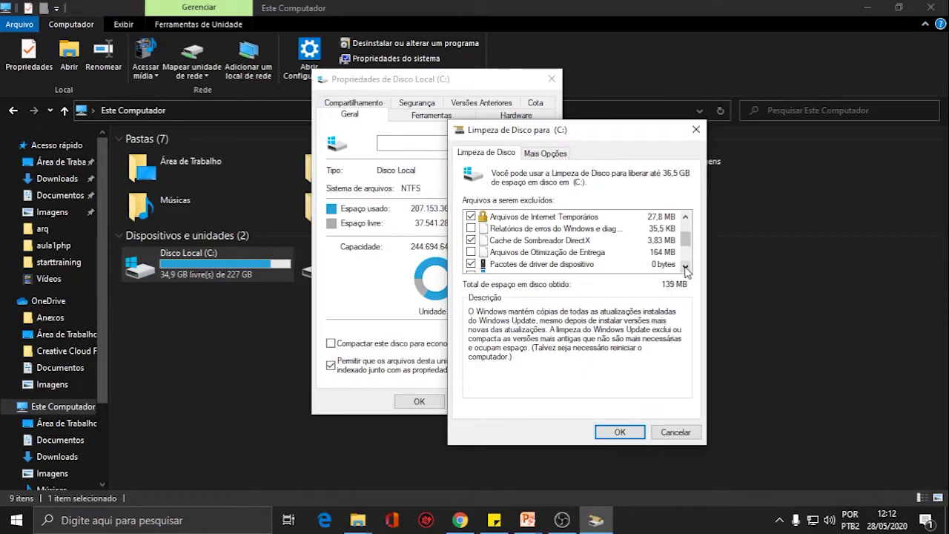
left_click(685, 267)
left_click(685, 267)
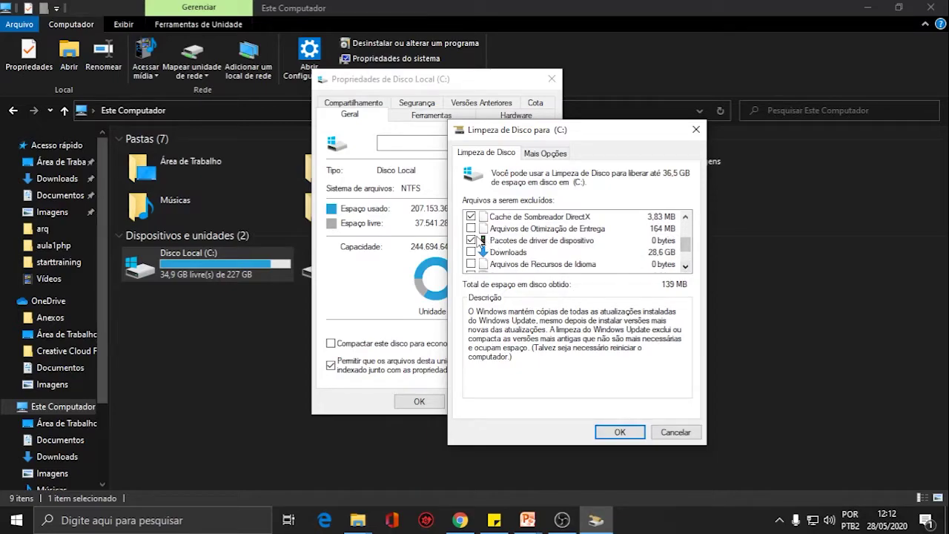
left_click(471, 240)
Step: Add Arquivos temporários and Lixeira to the cleanup and run it, confirming the permanent deletion of the files
left_click(685, 267)
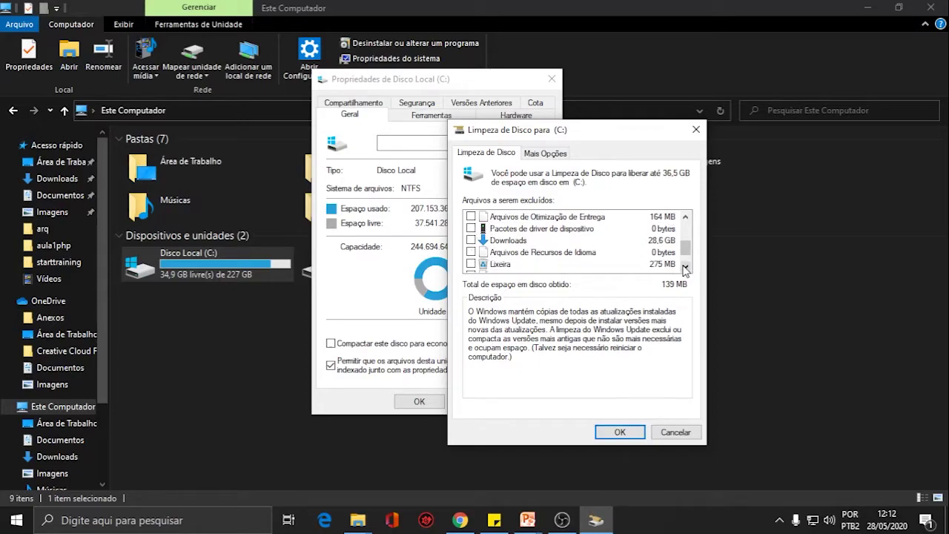
left_click(685, 266)
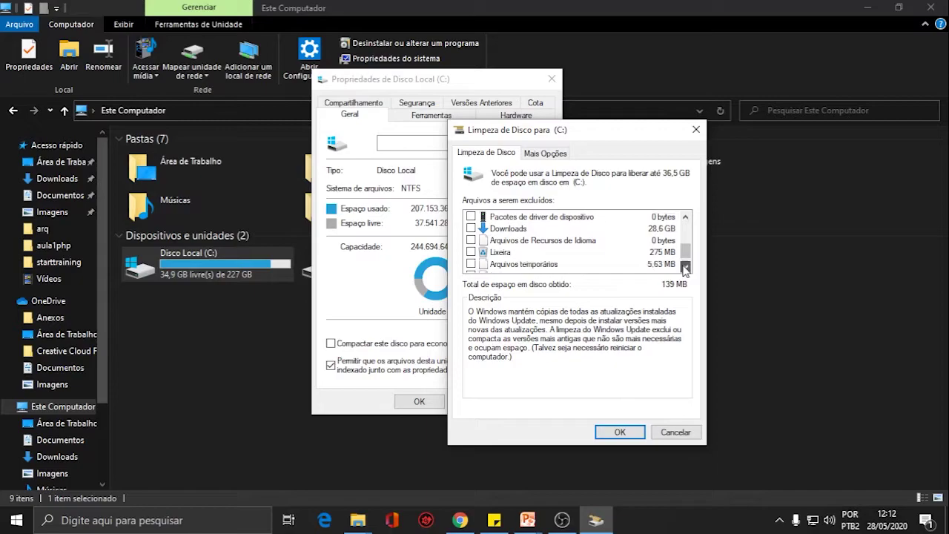
left_click(470, 263)
left_click(471, 252)
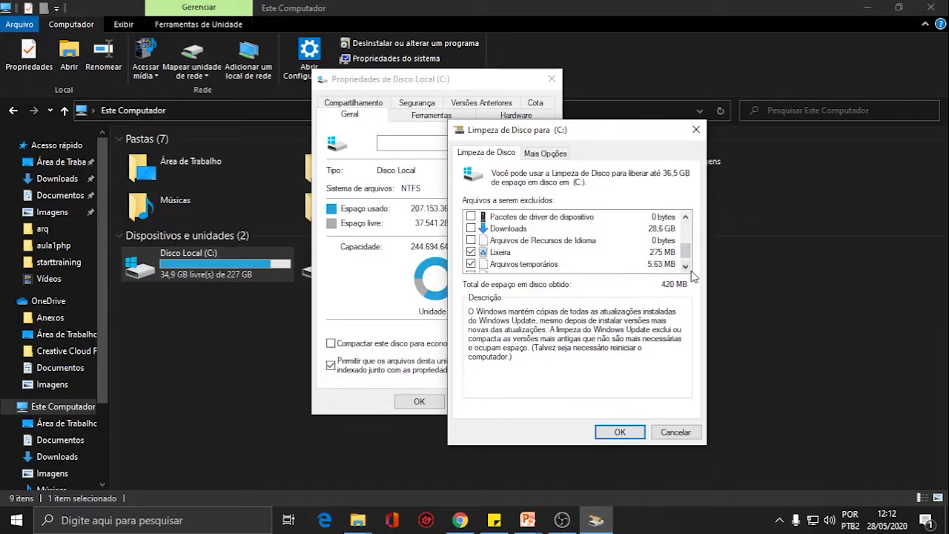
left_click(685, 266)
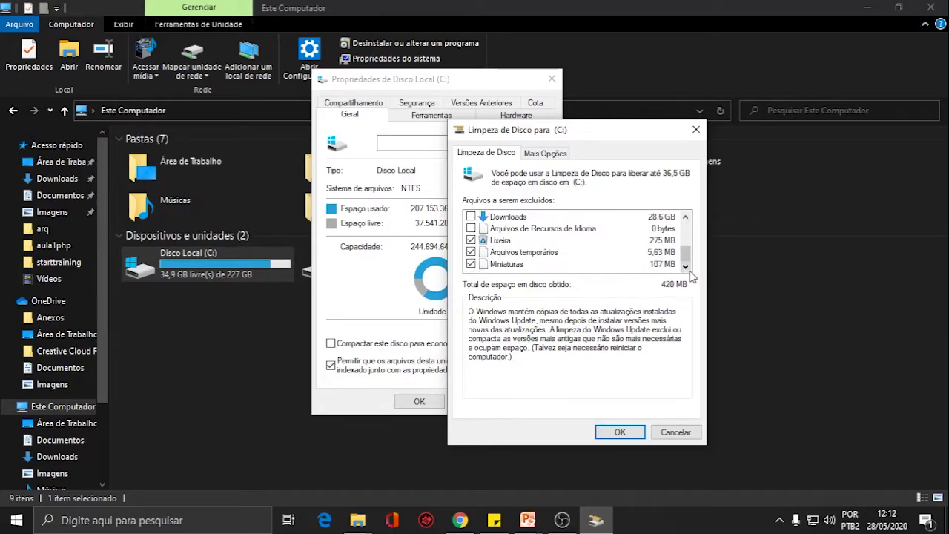
left_click(615, 432)
left_click(481, 324)
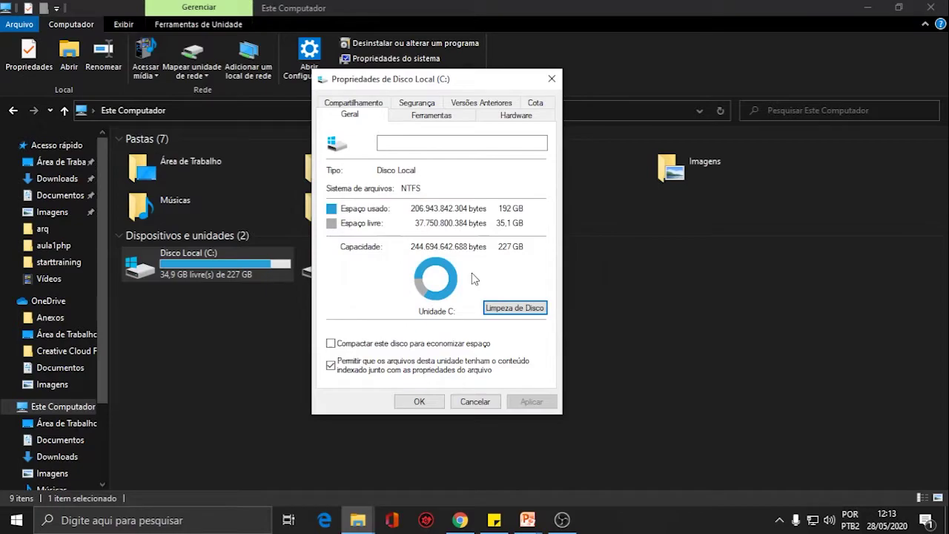
Step: Launch Limpeza de Disco for drive C: again, review the files still listed, and cancel without deleting anything
left_click(520, 311)
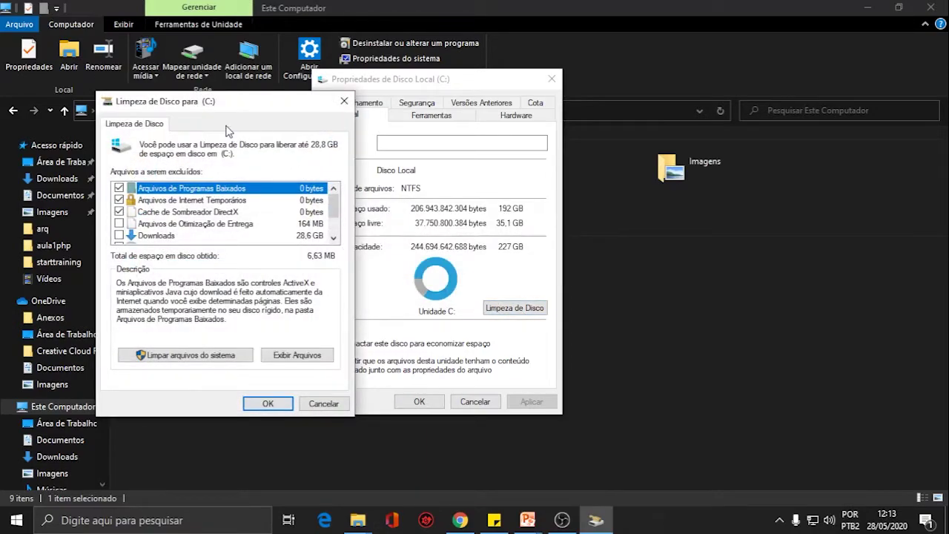
left_click_drag(209, 104, 462, 118)
left_click(580, 223)
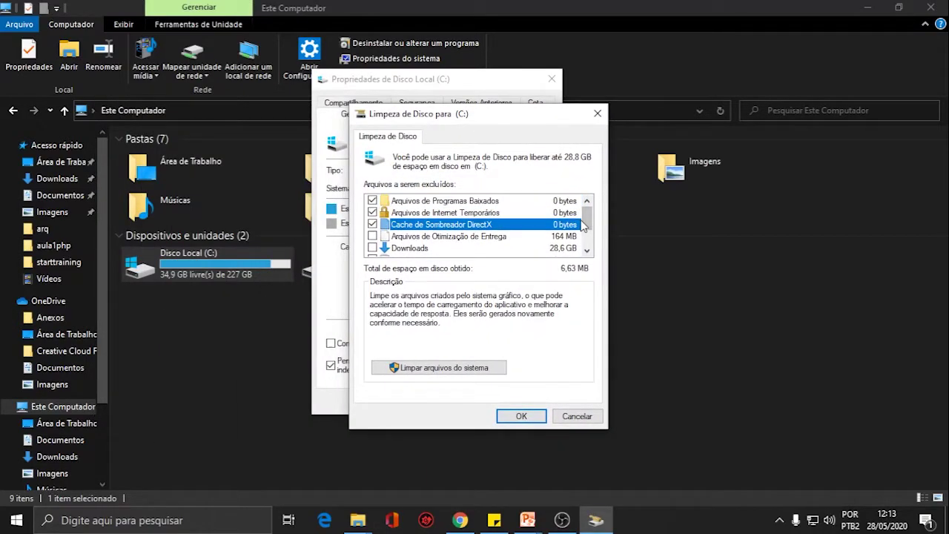
left_click_drag(583, 226, 587, 247)
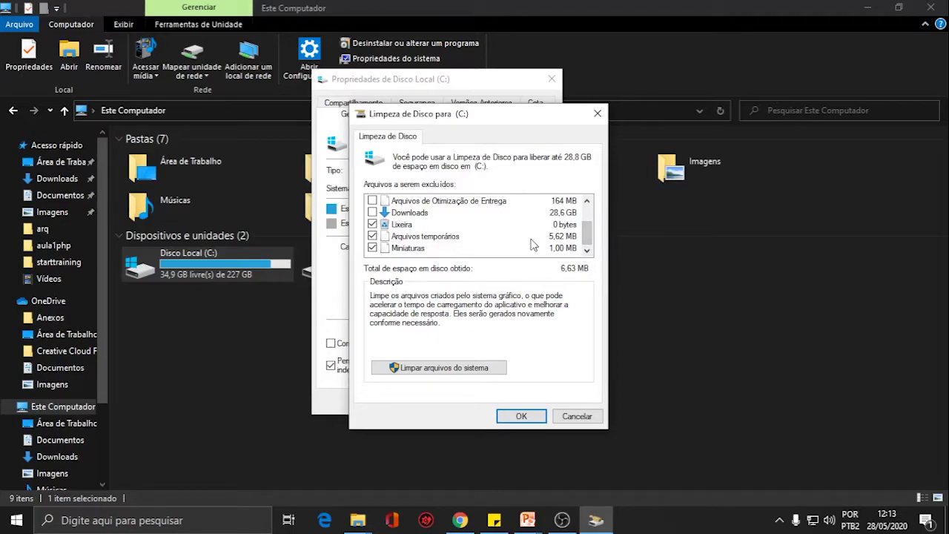
left_click_drag(586, 239, 593, 221)
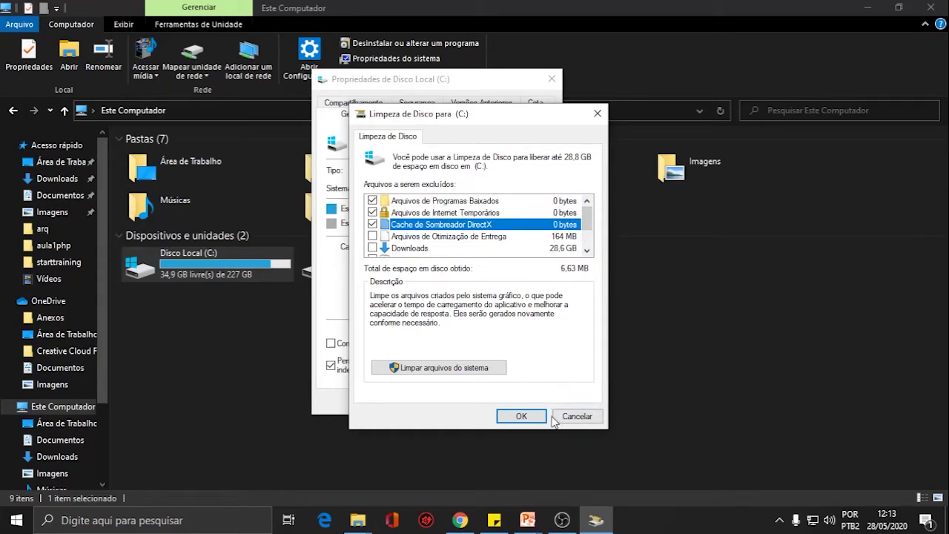
left_click(522, 416)
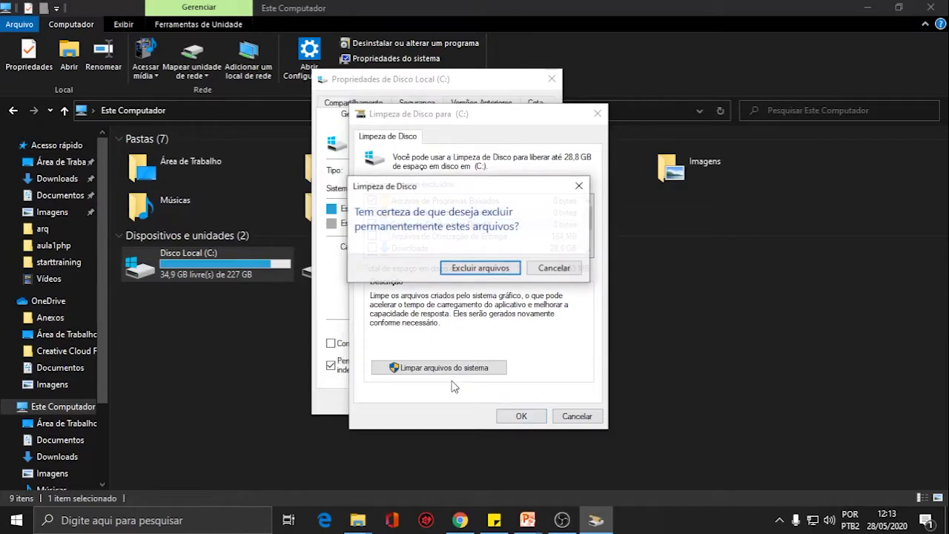
left_click(555, 267)
left_click(578, 416)
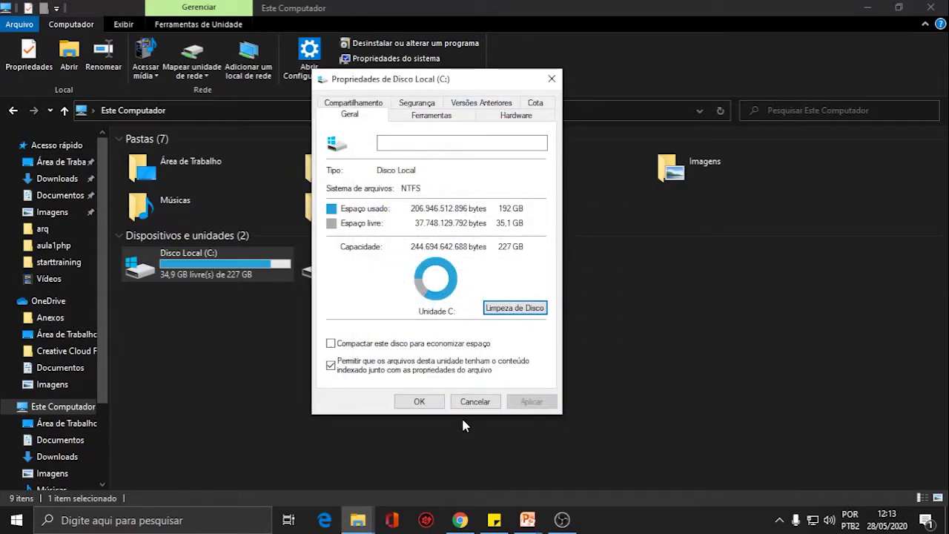
Step: Close the properties of Disco Local (C:) and switch back to the PowerPoint slide show
left_click(419, 401)
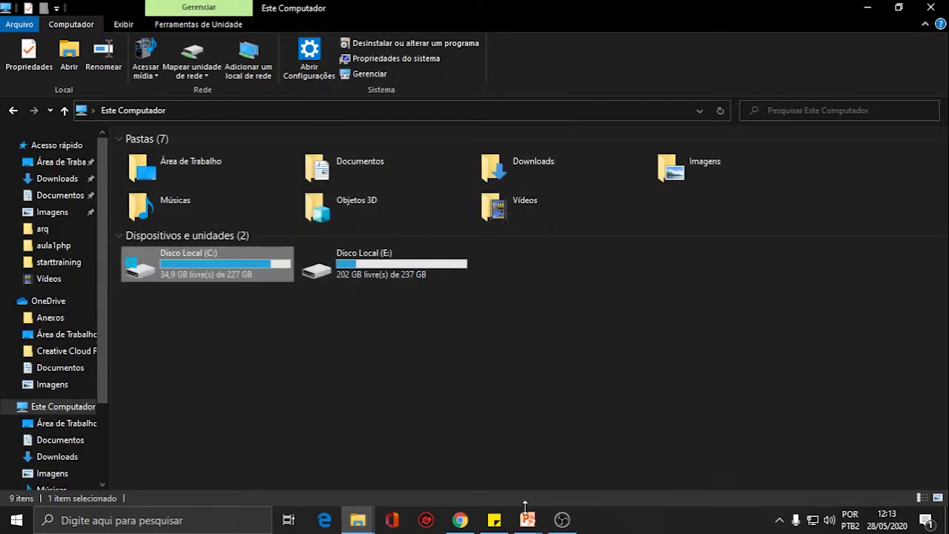
mouse_move(527, 512)
left_click(586, 455)
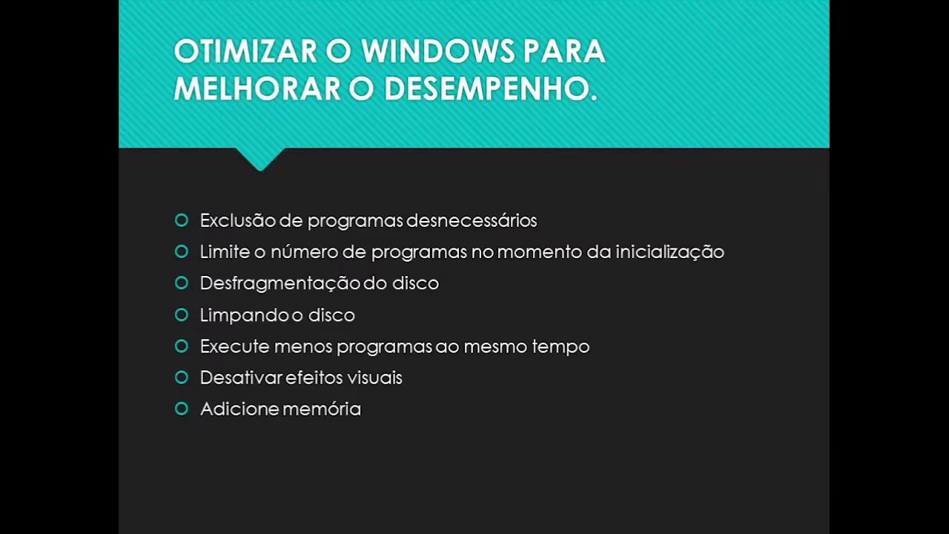
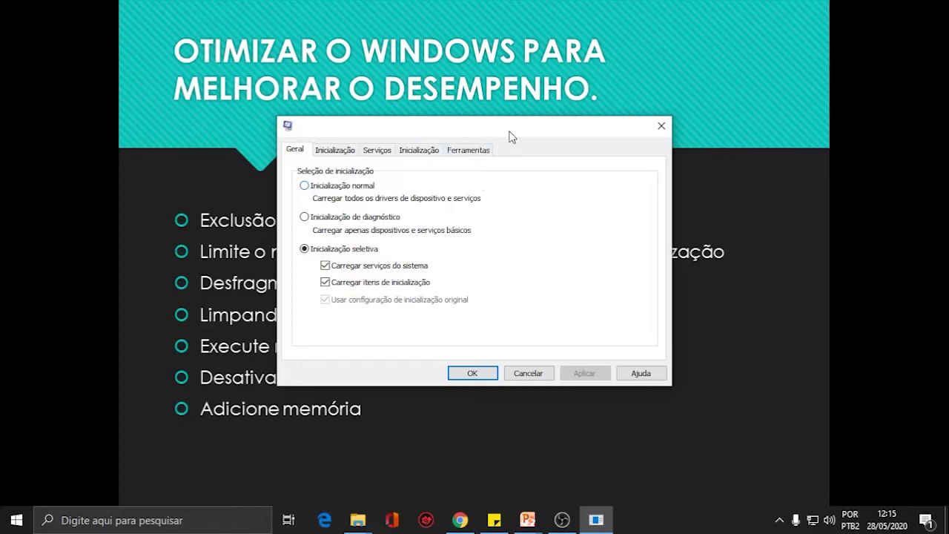
Step: View the Inicialização settings in the system configuration window, then close it without changes
left_click_drag(519, 134, 688, 154)
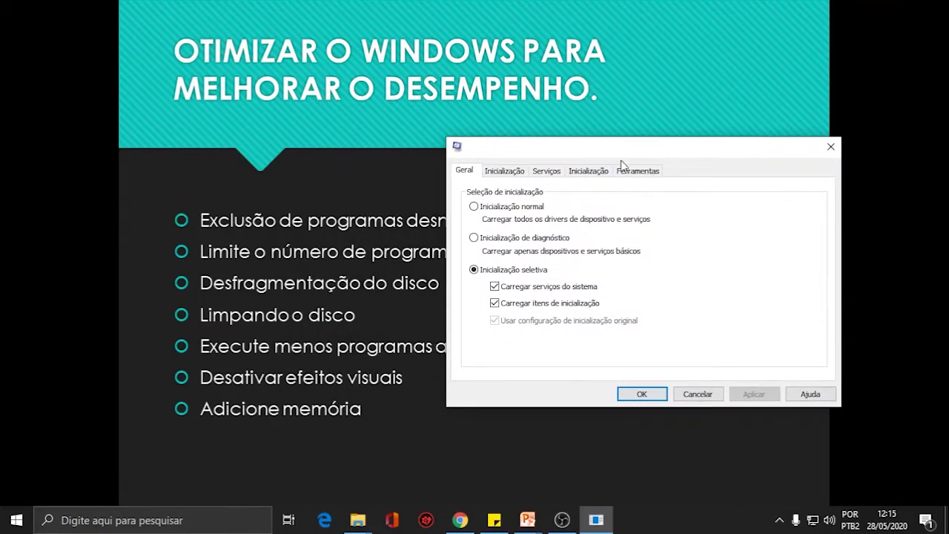
left_click(523, 172)
left_click(830, 146)
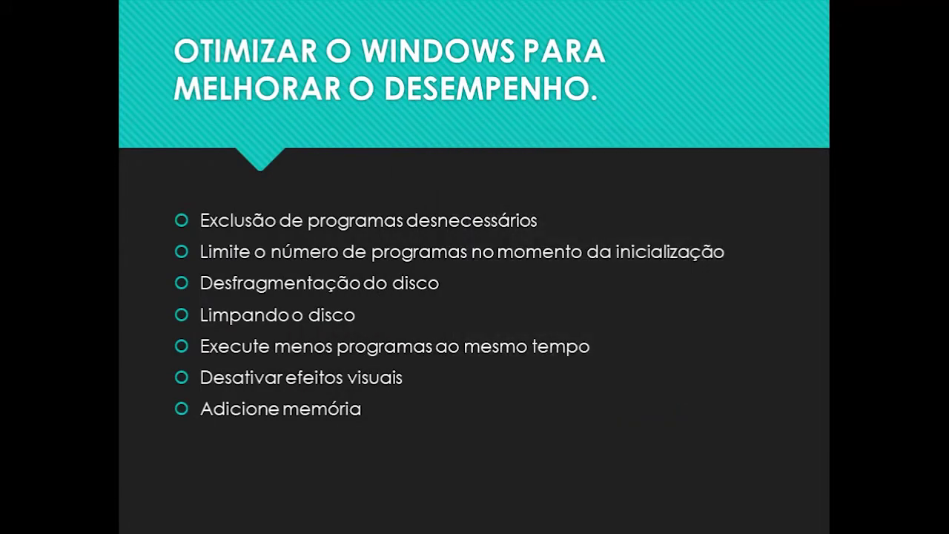
Step: Open Gerenciador de Tarefas maximized and examine the running applications and background processes with their resource usage
key("ctrl+shift+Escape")
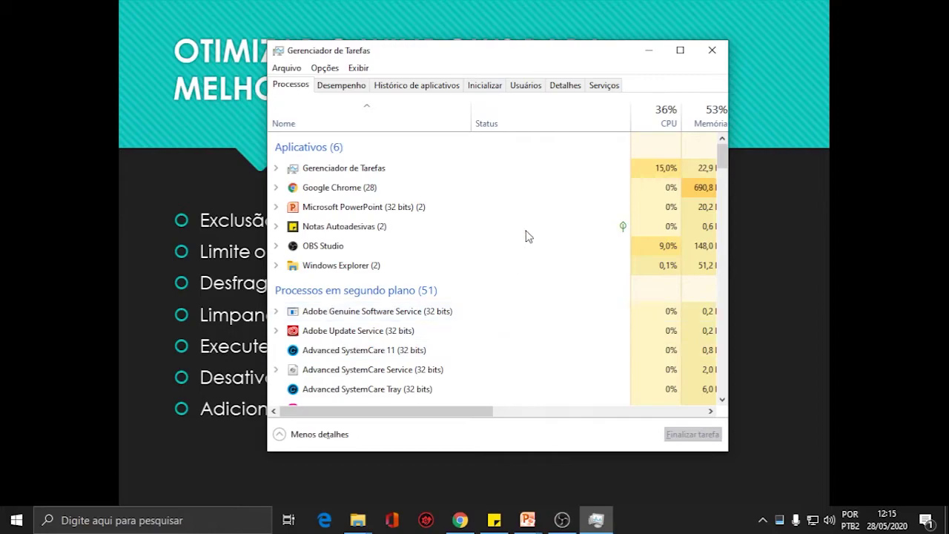
left_click(680, 50)
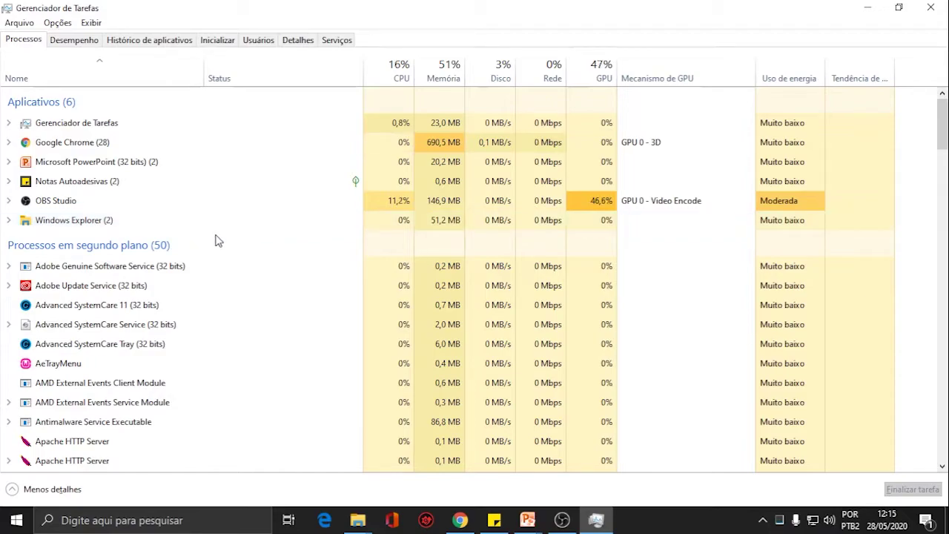
scroll(187, 267, "down", 2)
scroll(178, 237, "down", 6)
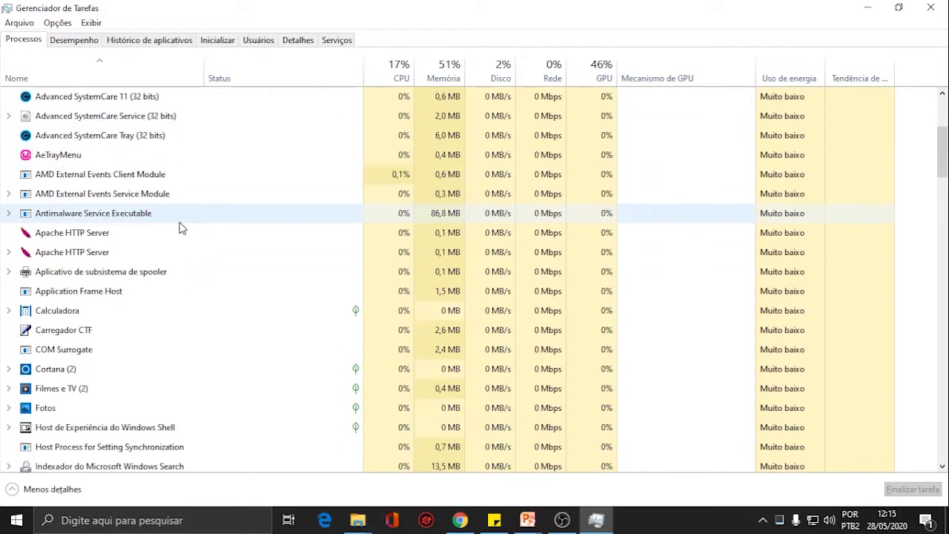
scroll(178, 241, "down", 12)
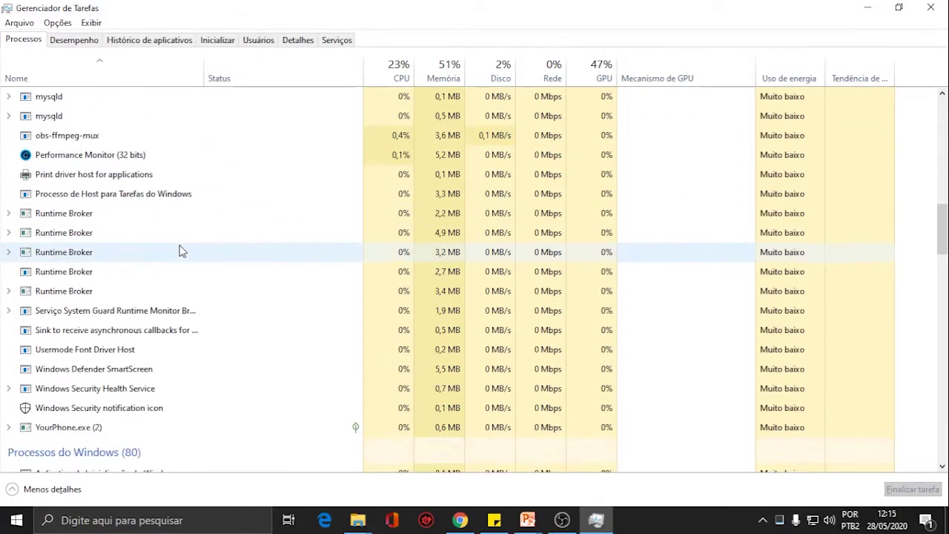
scroll(187, 250, "up", 4)
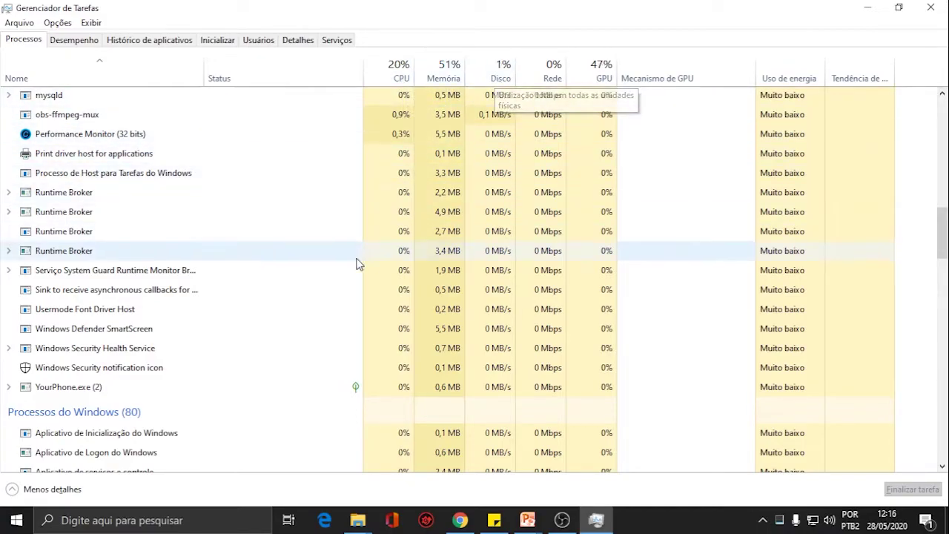
scroll(275, 335, "up", 2)
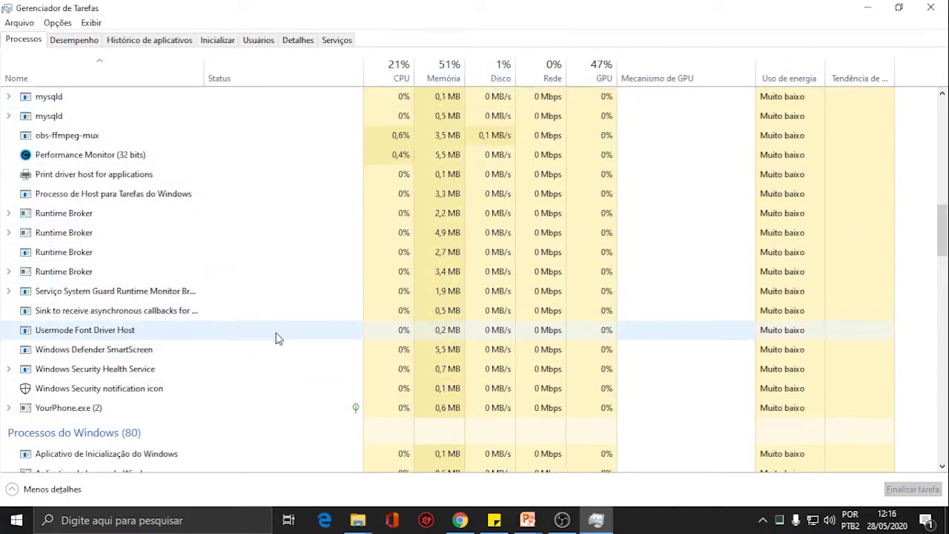
scroll(275, 338, "up", 1)
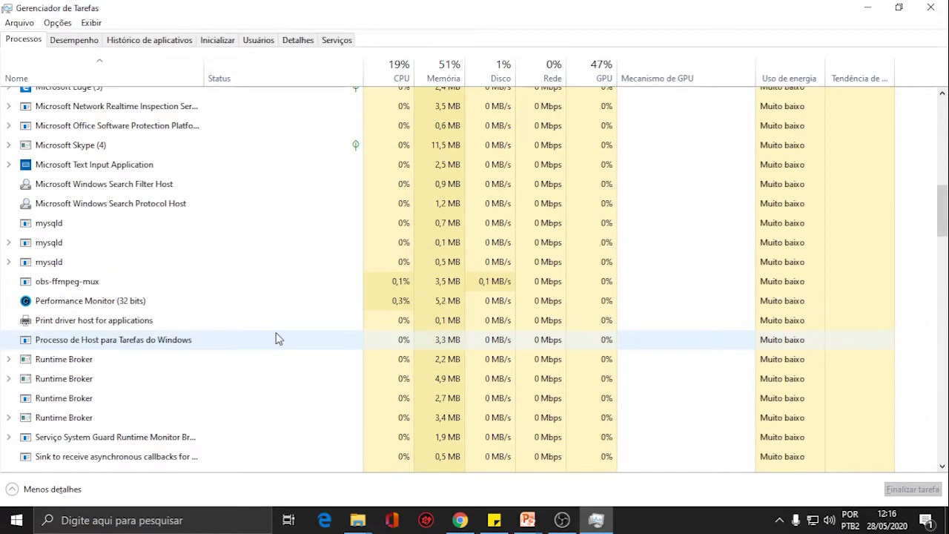
scroll(278, 338, "up", 5)
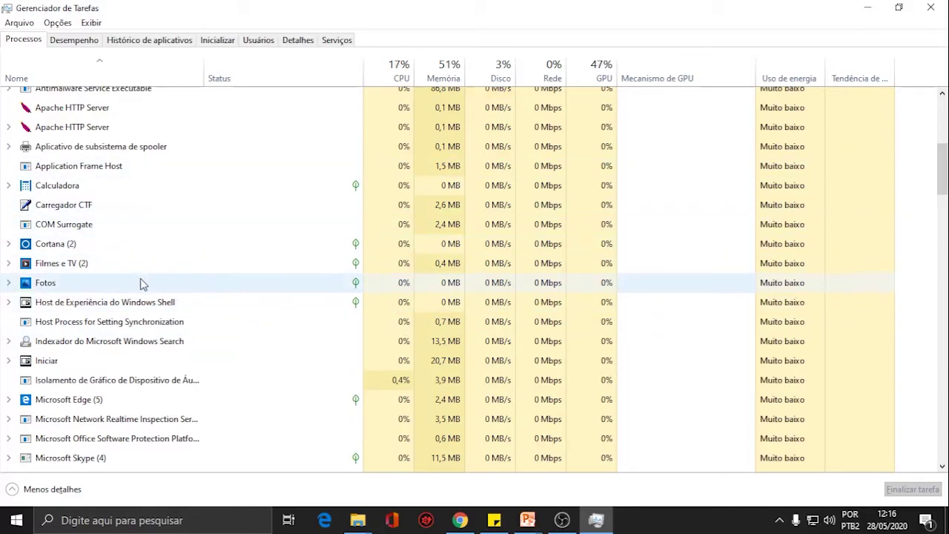
Step: End the Filmes e TV task among the background processes
left_click(108, 268)
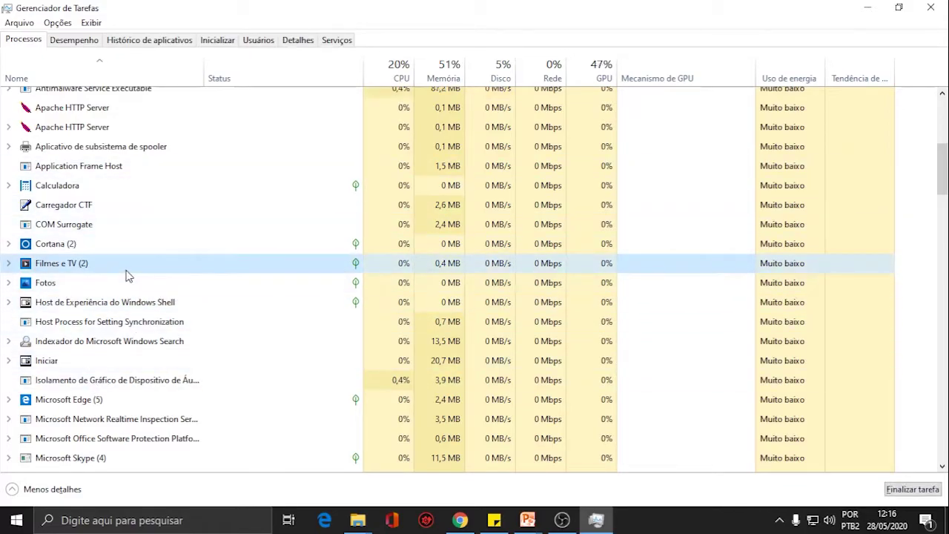
right_click(126, 274)
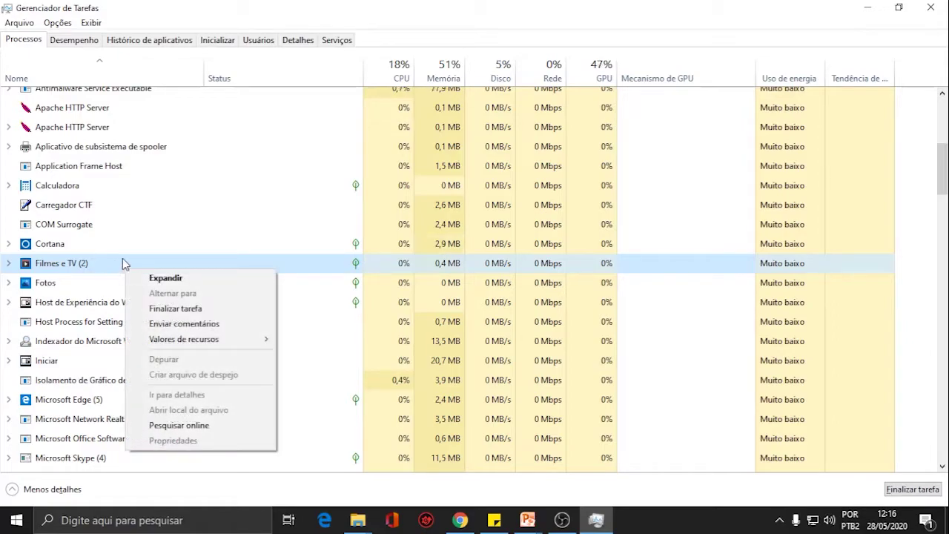
left_click(192, 310)
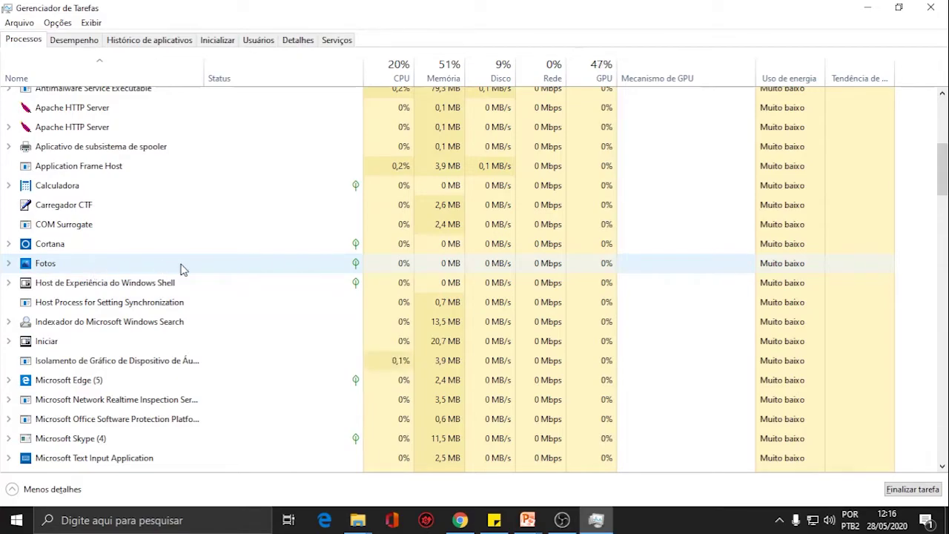
scroll(184, 270, "up", 2)
scroll(183, 270, "up", 2)
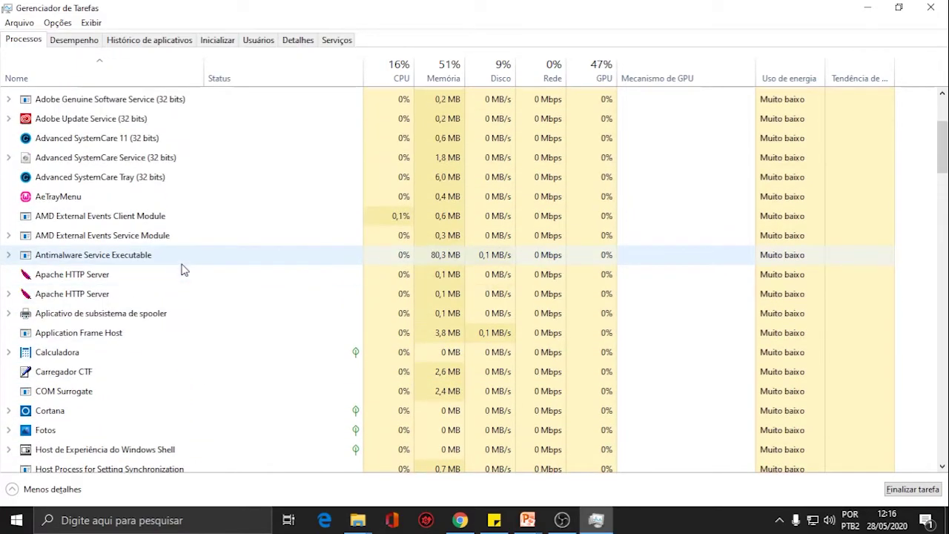
Step: Examine the running applications and the first background processes with their resource usage in the Processos list
scroll(232, 339, "up", 2)
scroll(233, 339, "up", 2)
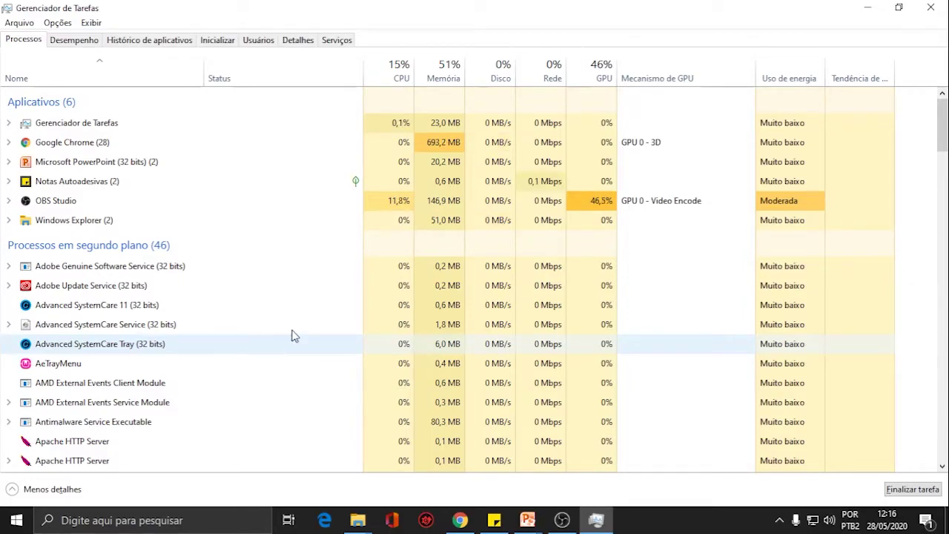
scroll(186, 244, "down", 2)
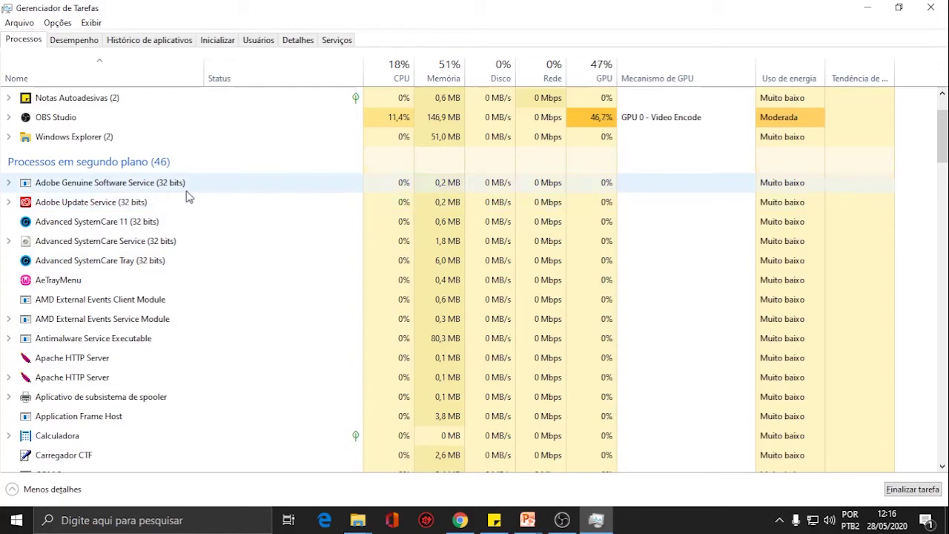
scroll(203, 230, "down", 2)
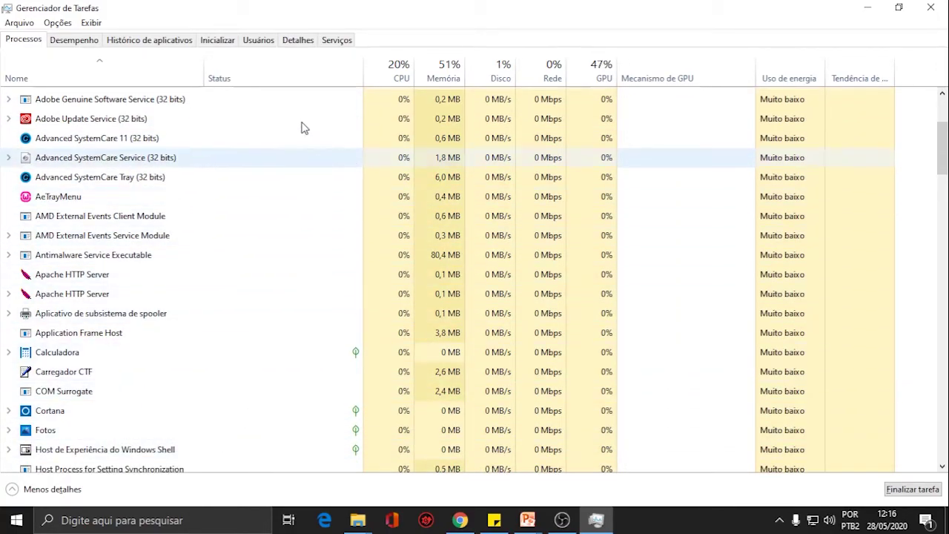
Step: Examine the processes in the Detalhes list running under the current user account and select ASC.exe
left_click(292, 47)
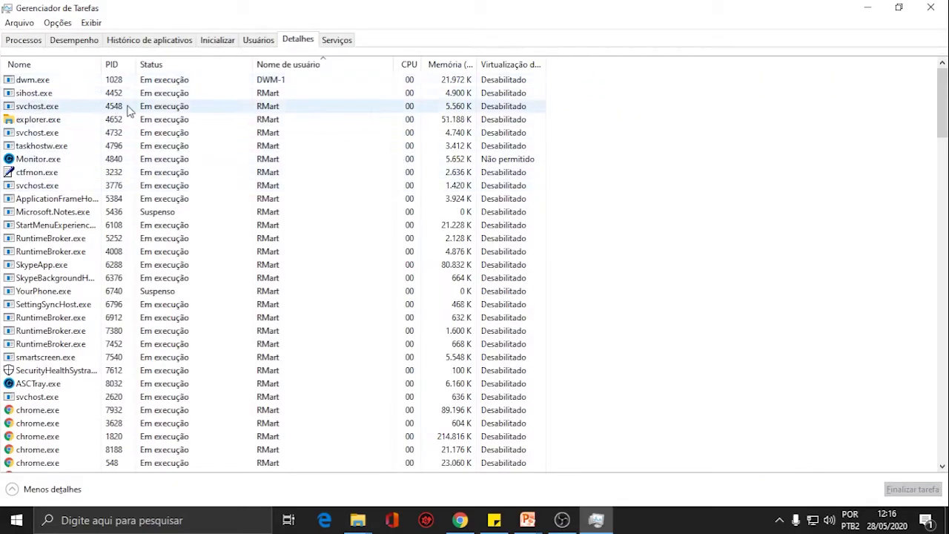
scroll(129, 104, "down", 6)
scroll(319, 178, "up", 6)
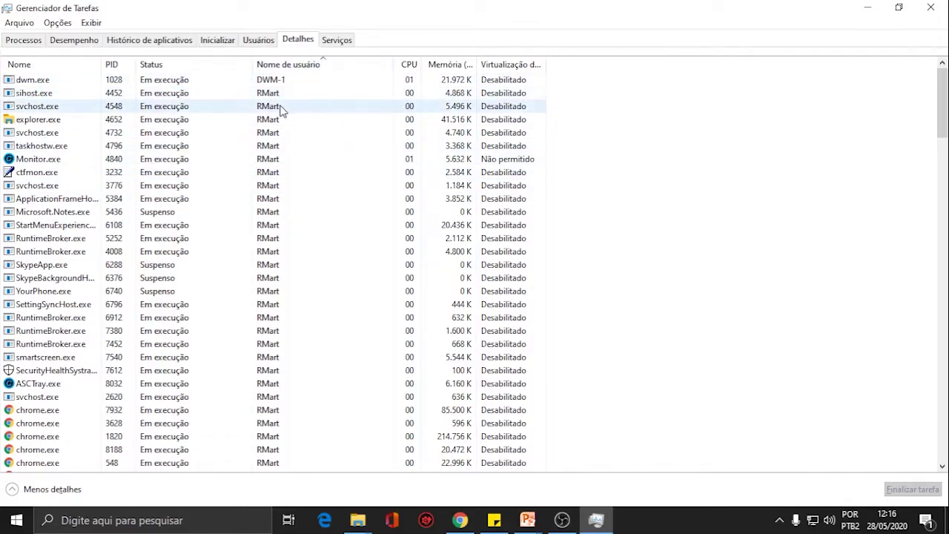
scroll(303, 119, "down", 15)
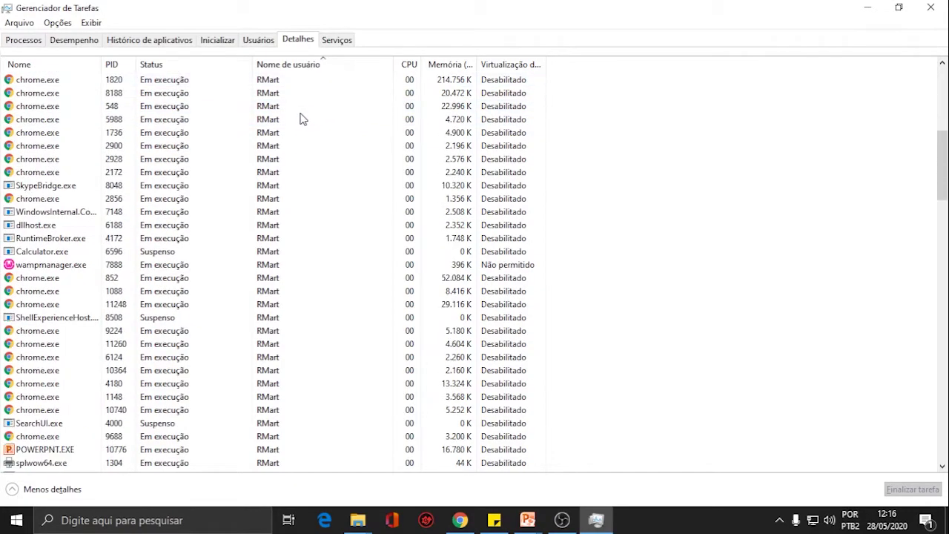
scroll(302, 119, "down", 5)
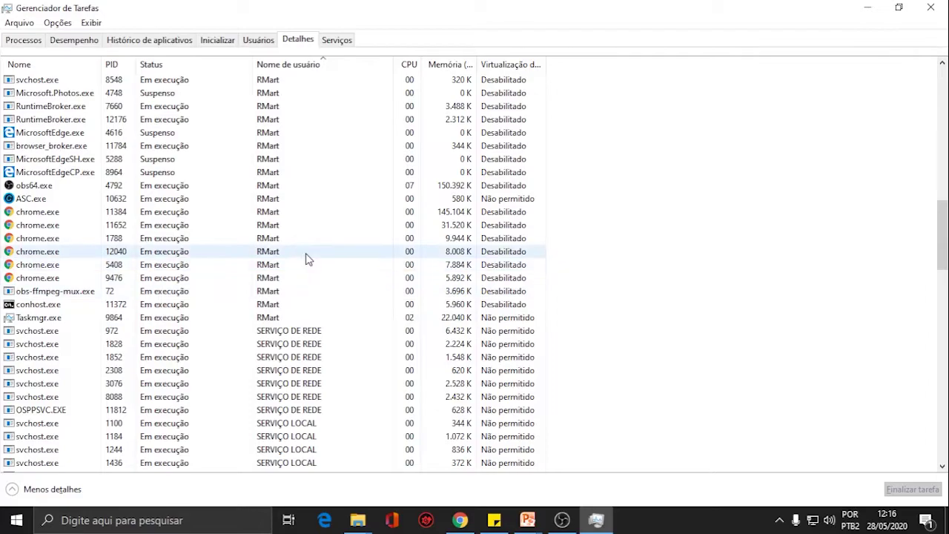
scroll(310, 257, "up", 2)
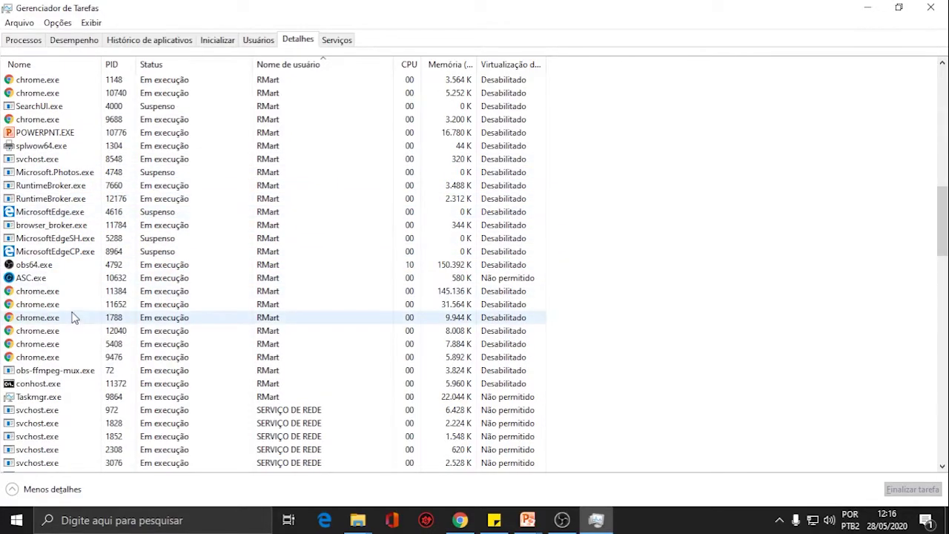
left_click(49, 278)
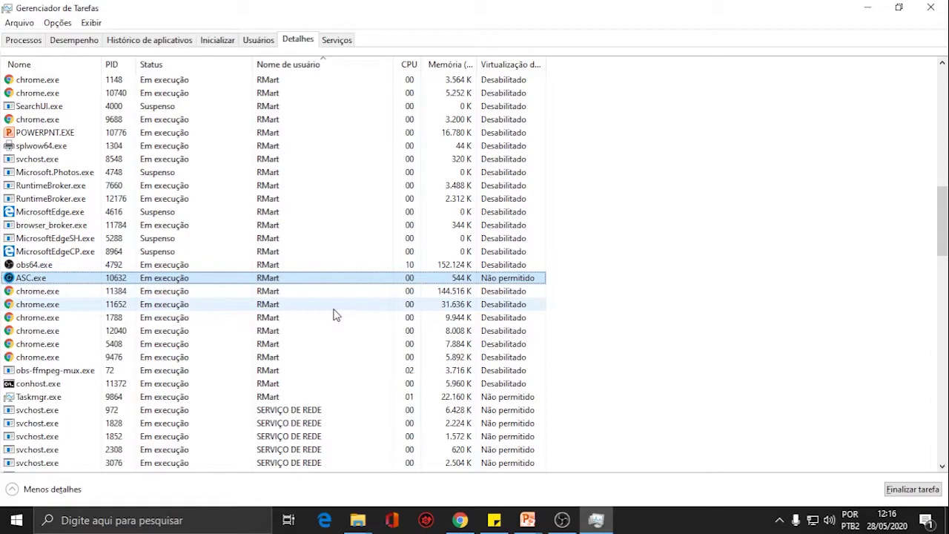
Step: Compare the SERVIÇO LOCAL and SISTEMA processes in the Detalhes list with those of the current user
scroll(340, 311, "down", 5)
scroll(339, 308, "down", 7)
scroll(348, 307, "down", 5)
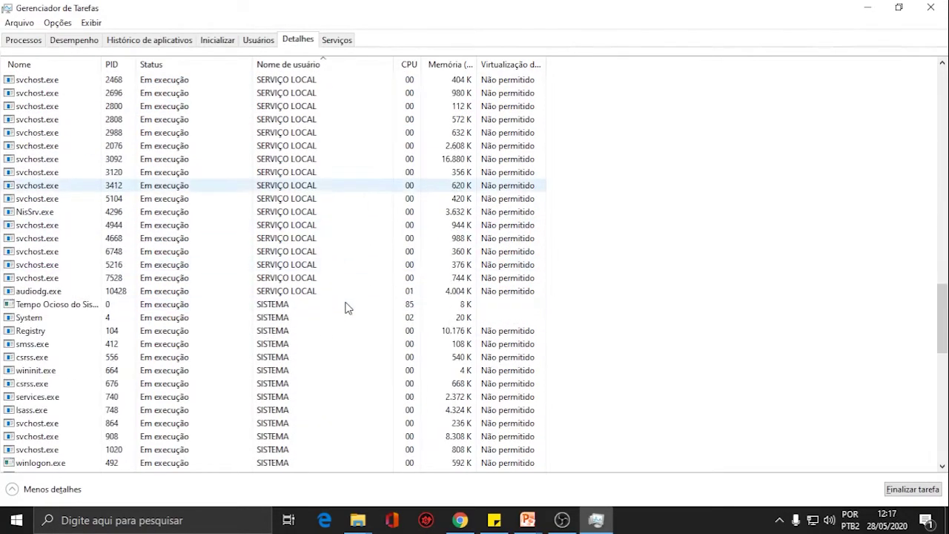
scroll(111, 204, "down", 1)
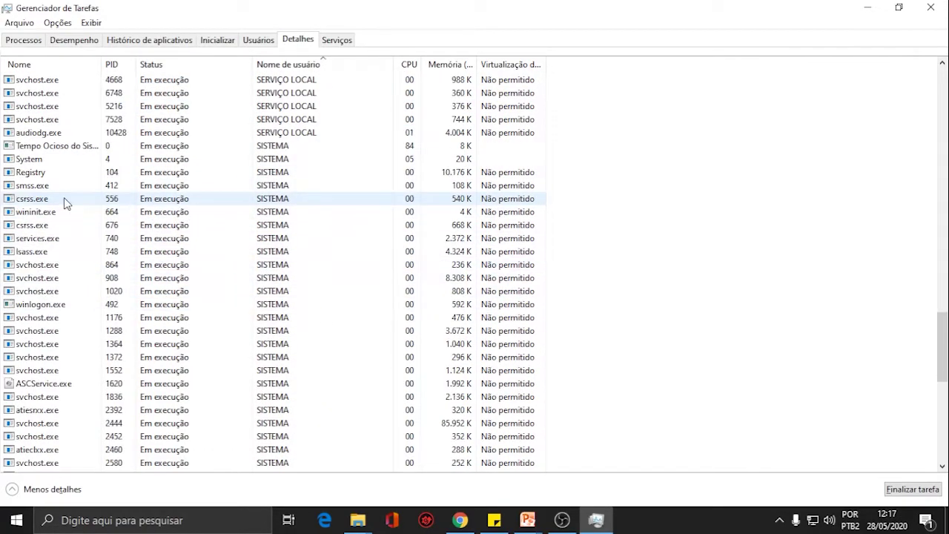
scroll(104, 239, "down", 4)
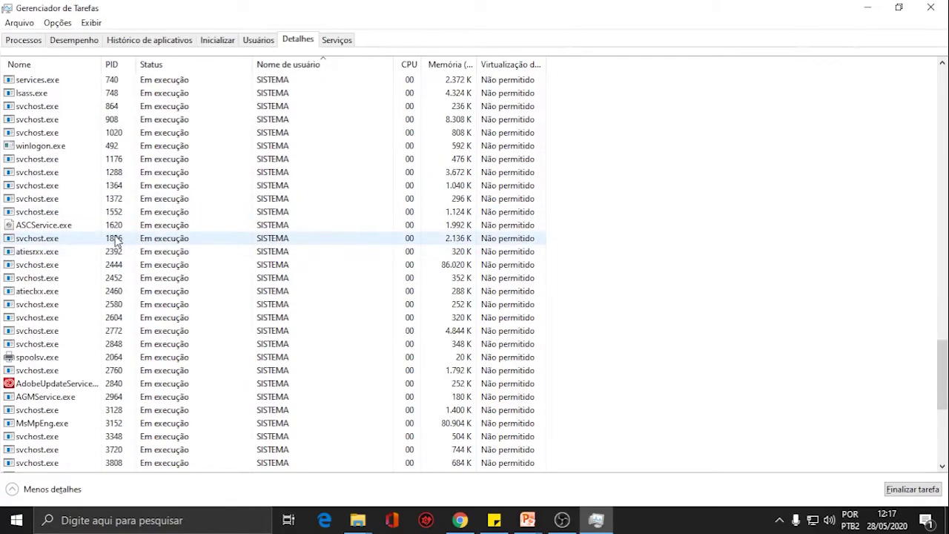
scroll(74, 348, "up", 3)
scroll(123, 333, "up", 2)
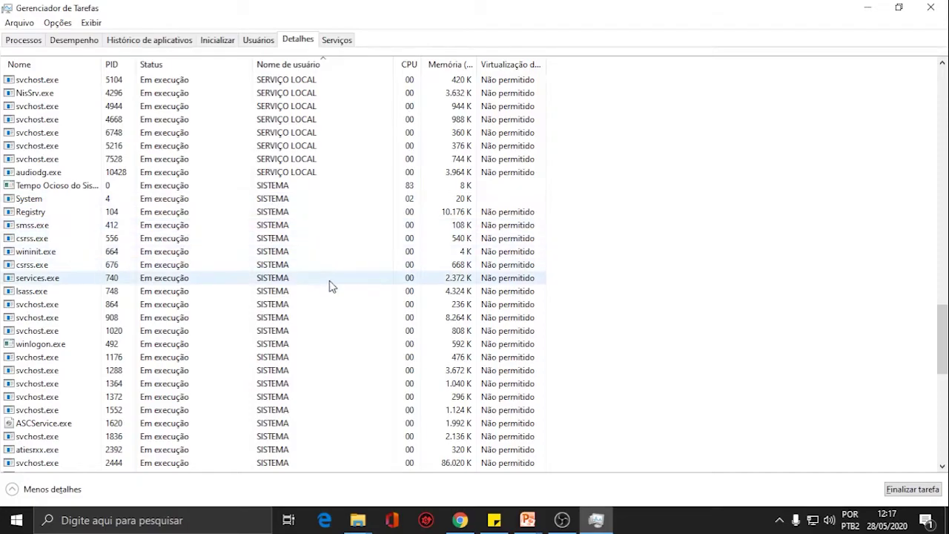
scroll(329, 286, "up", 8)
scroll(393, 437, "up", 12)
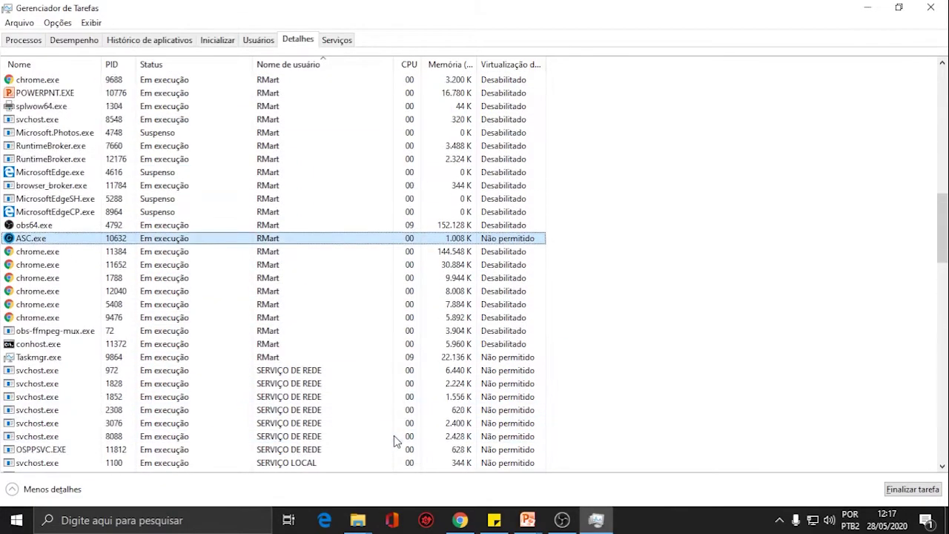
scroll(281, 330, "up", 5)
scroll(281, 330, "up", 4)
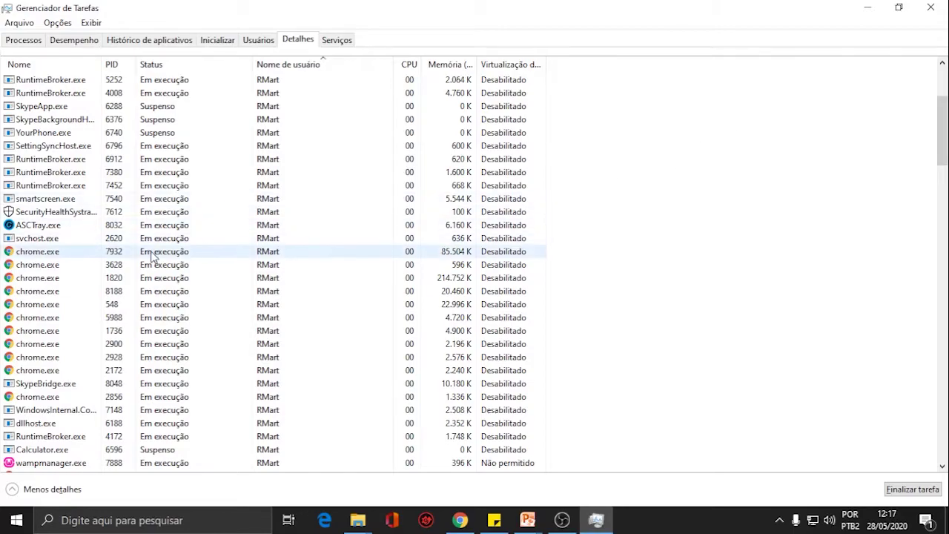
scroll(156, 254, "down", 1)
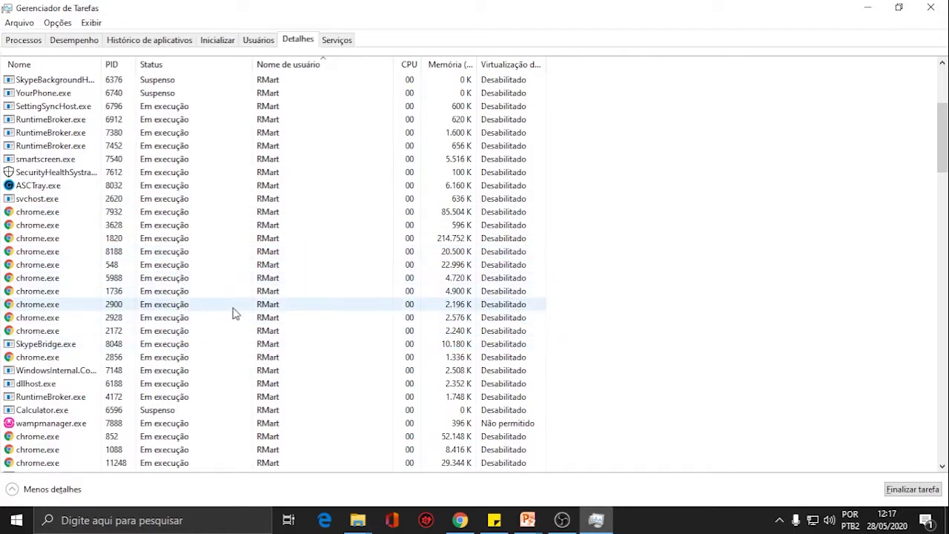
scroll(170, 238, "up", 1)
scroll(170, 237, "up", 3)
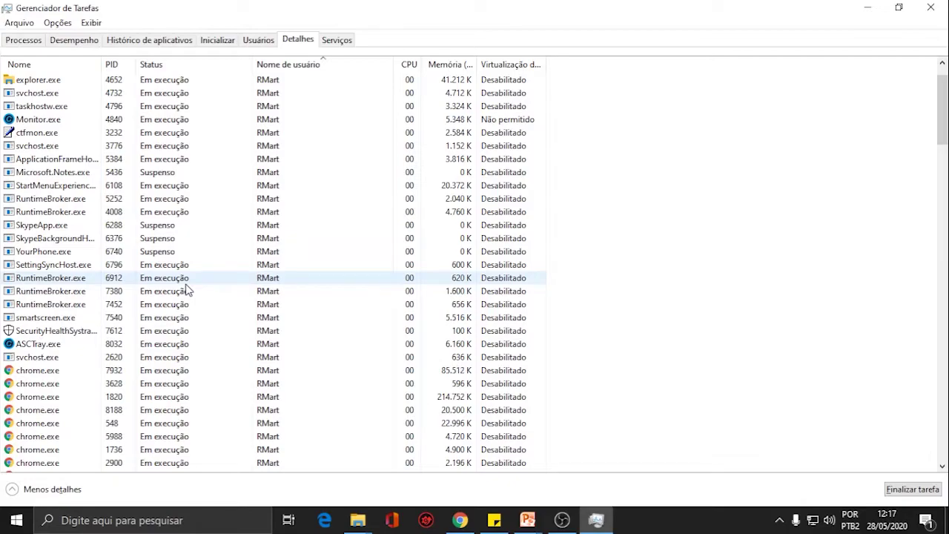
scroll(186, 290, "up", 1)
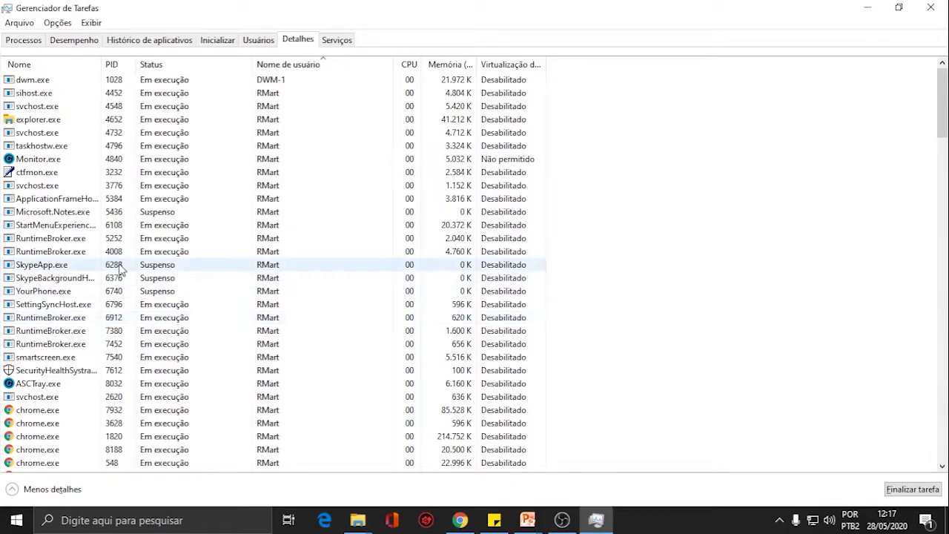
Step: Change the priority of Monitor.exe to Tempo real and switch back to the PowerPoint slide show
left_click(39, 160)
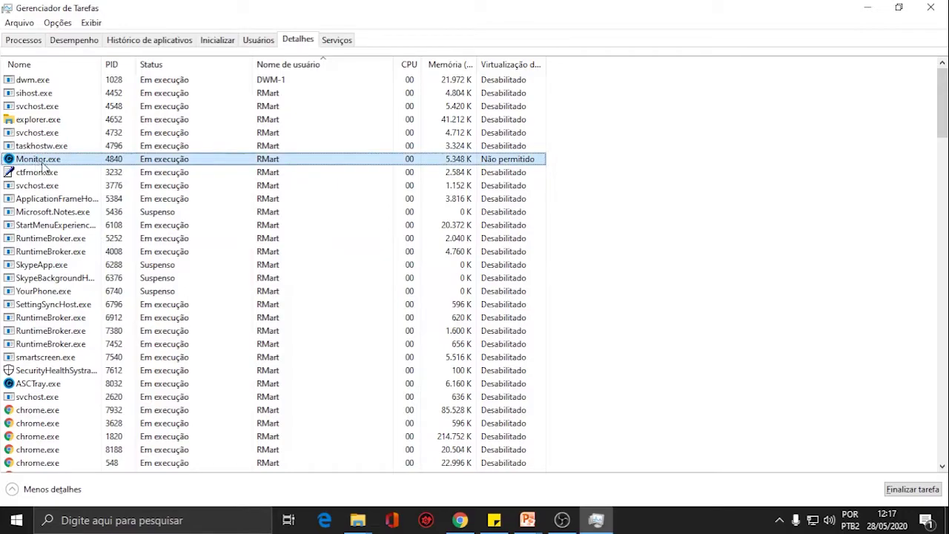
right_click(45, 166)
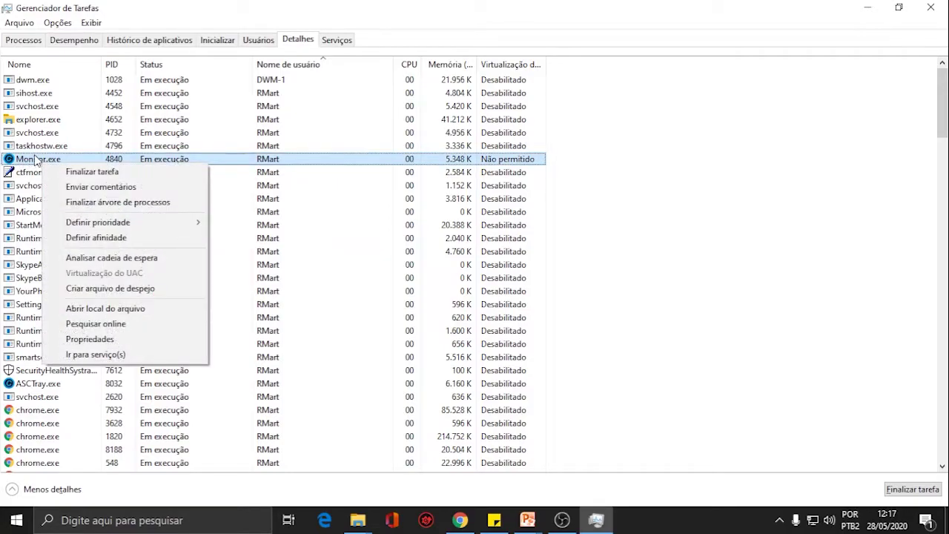
left_click(86, 222)
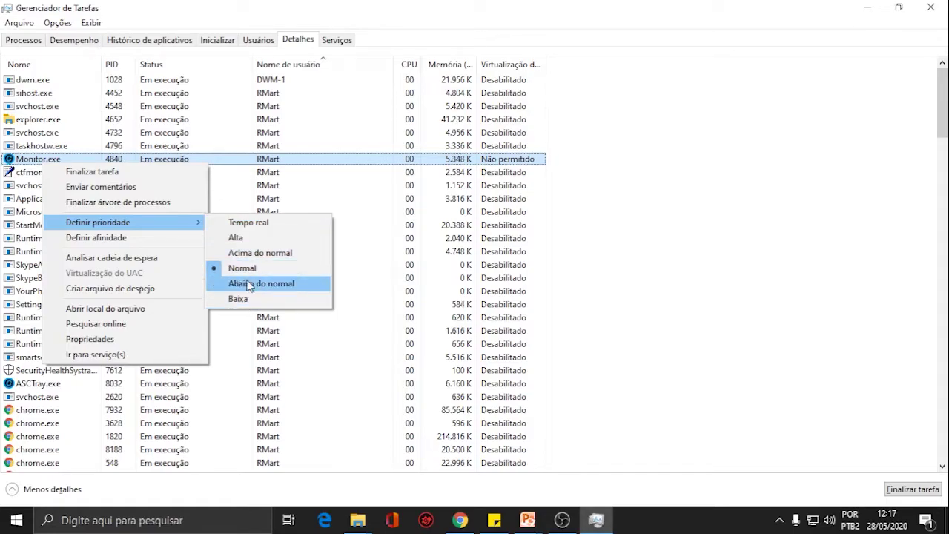
left_click(258, 229)
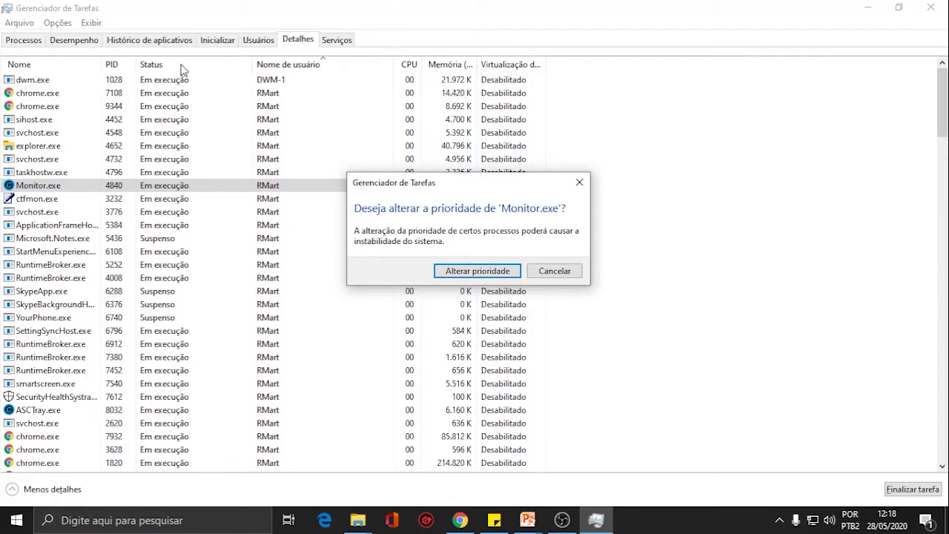
left_click(467, 272)
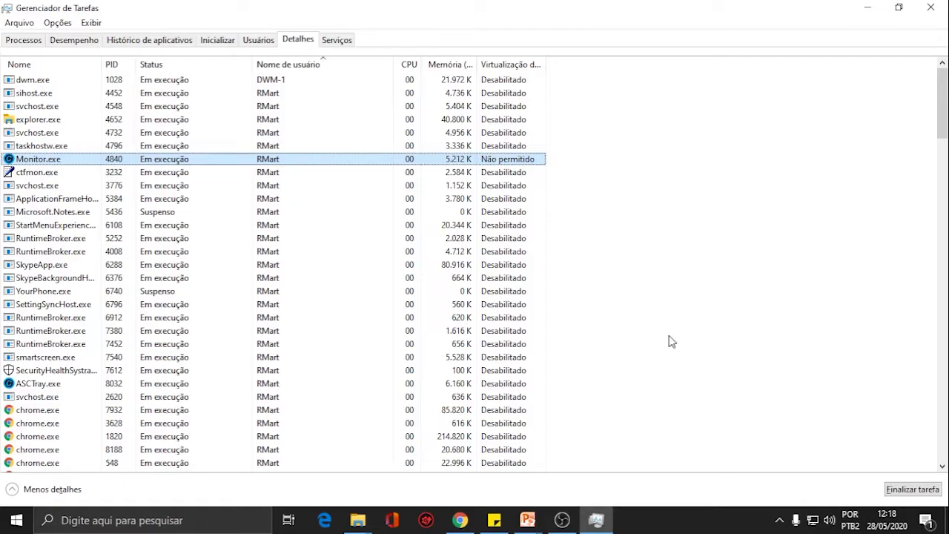
mouse_move(527, 519)
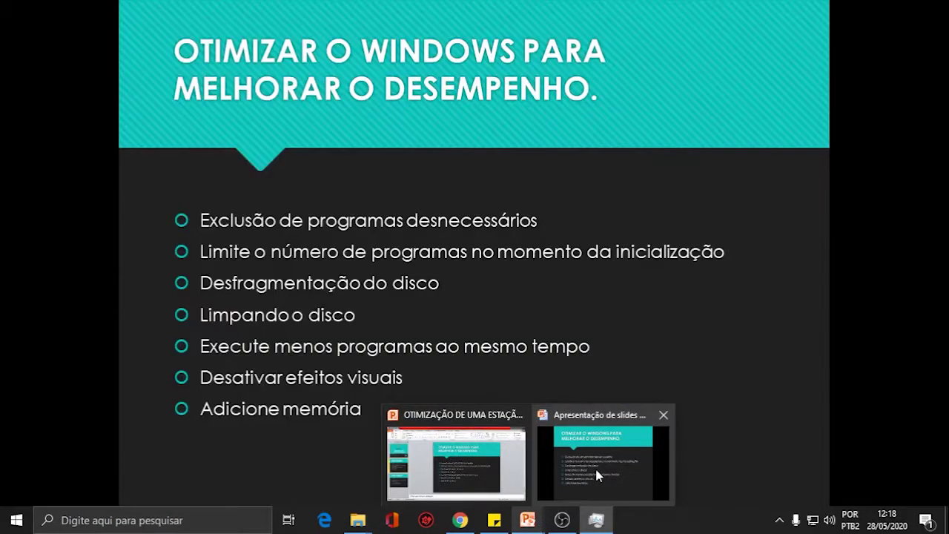
left_click(600, 474)
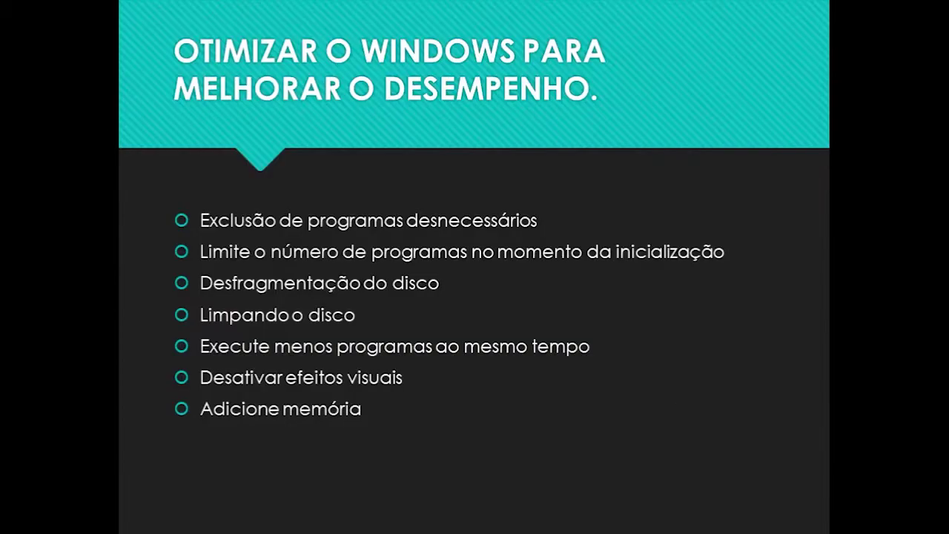
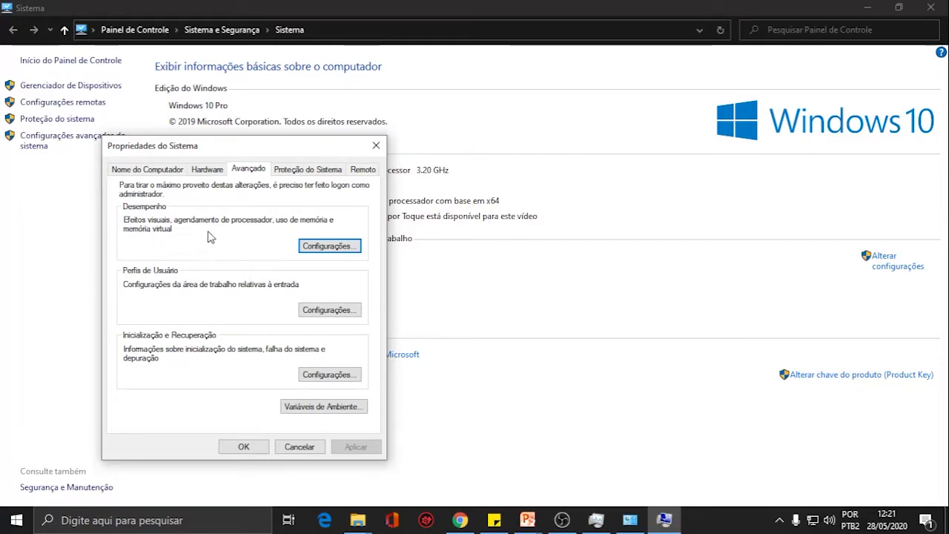
Step: Open the Desempenho settings from the advanced system properties and place Opções de Desempenho beside the properties dialog
left_click(333, 248)
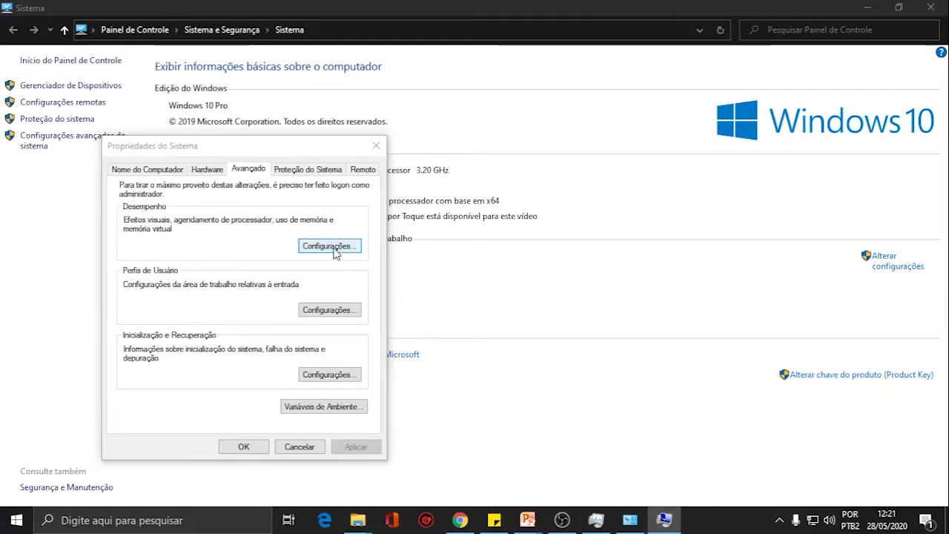
left_click_drag(320, 97, 589, 90)
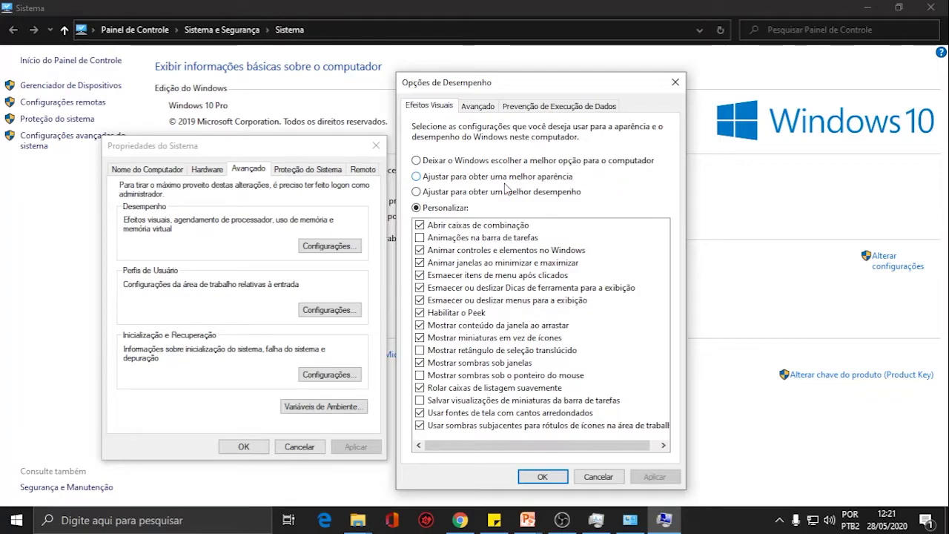
Step: Apply the visual effects option Deixar o Windows escolher a melhor opção para o computador, followed by Ajustar para obter uma melhor aparência
left_click(424, 161)
left_click(343, 145)
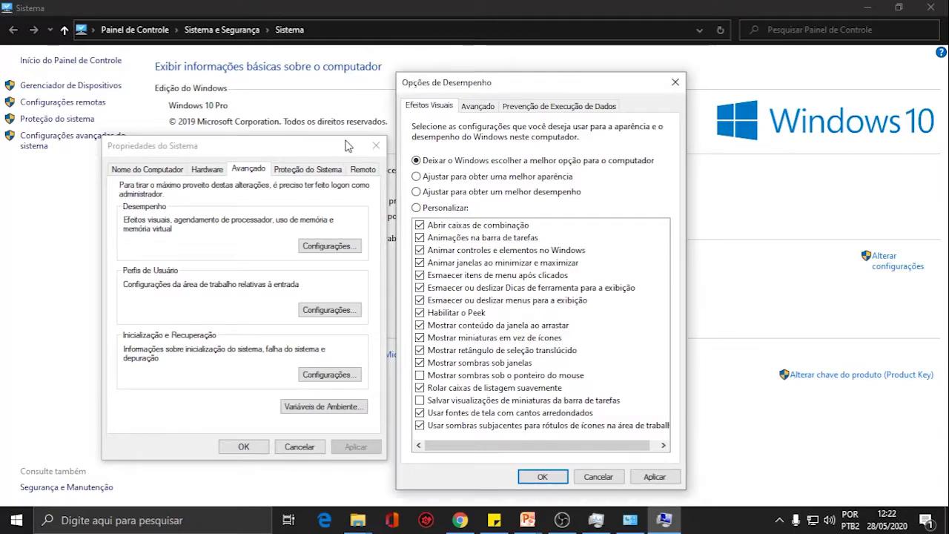
left_click_drag(521, 83, 433, 68)
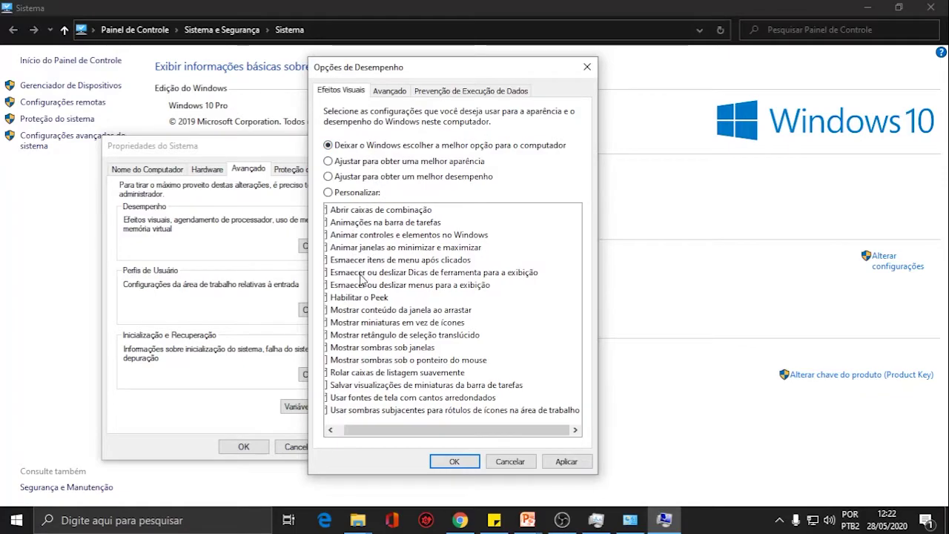
left_click(566, 462)
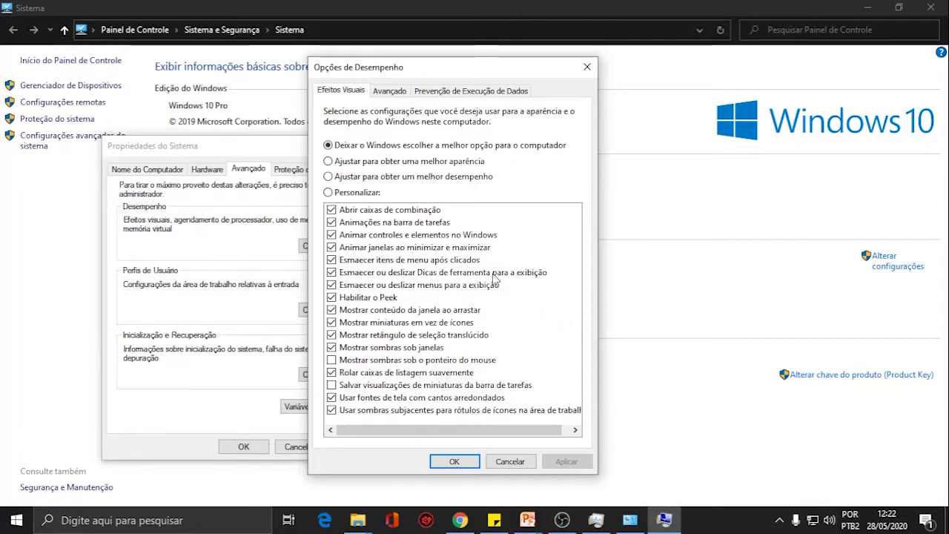
left_click(348, 165)
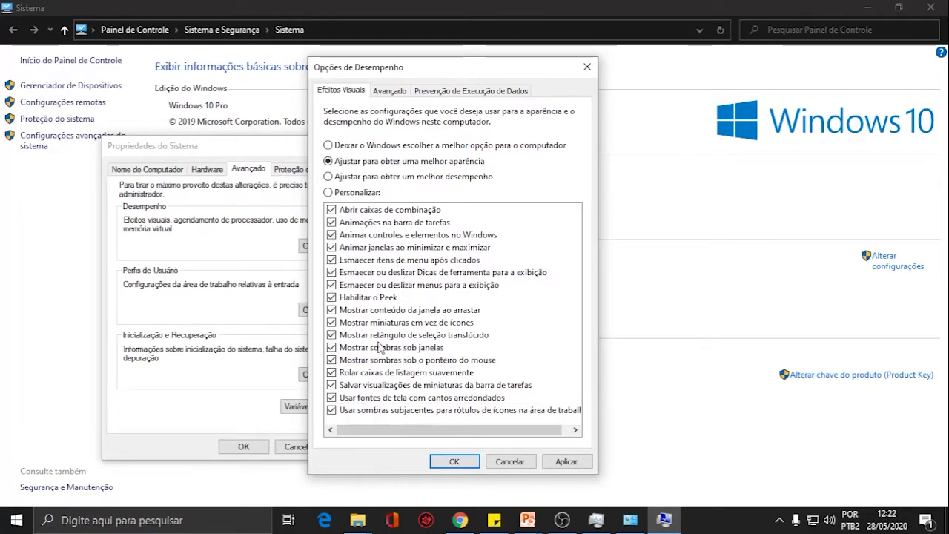
left_click(566, 461)
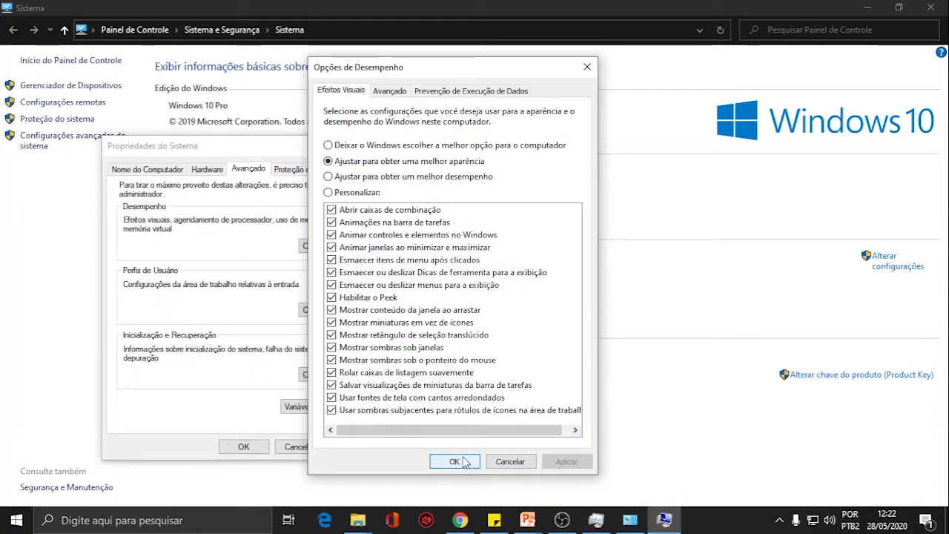
Step: Set the visual effects to Ajustar para obter um melhor desempenho and apply the setting
left_click(352, 182)
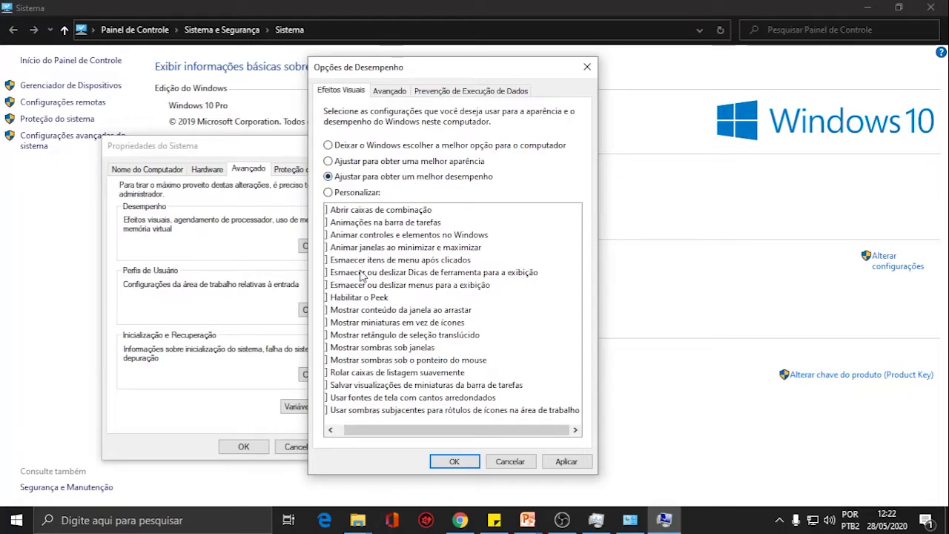
left_click(569, 462)
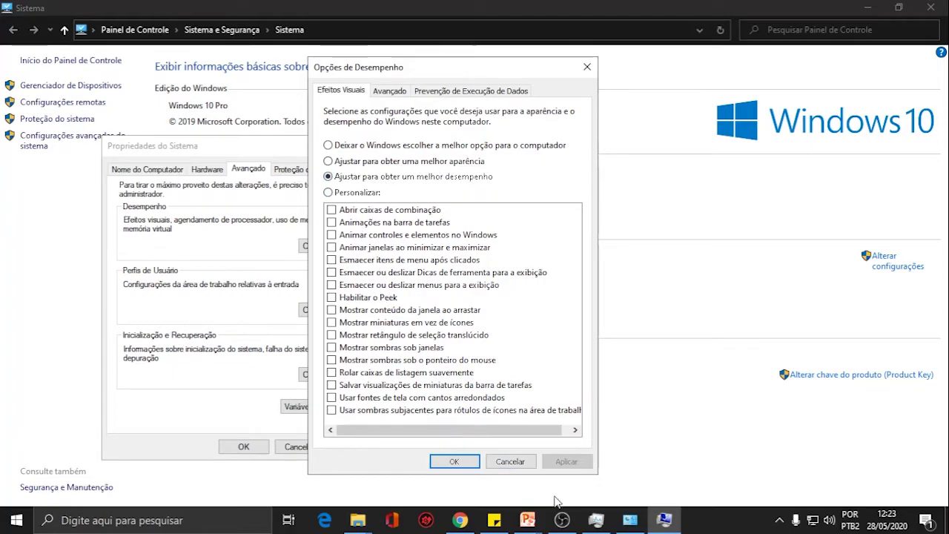
Step: Confirm and close Opções de Desempenho, followed by Propriedades do Sistema
left_click(455, 462)
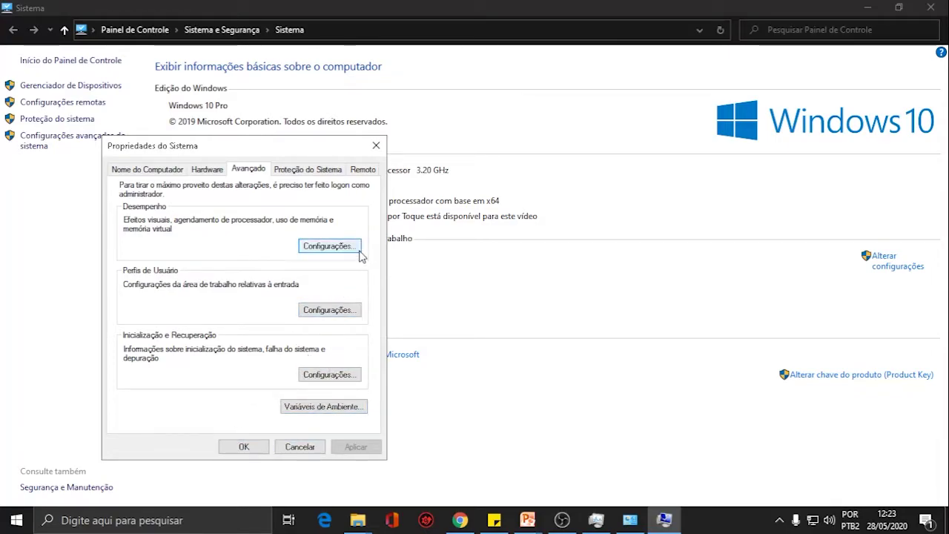
left_click_drag(301, 150, 677, 144)
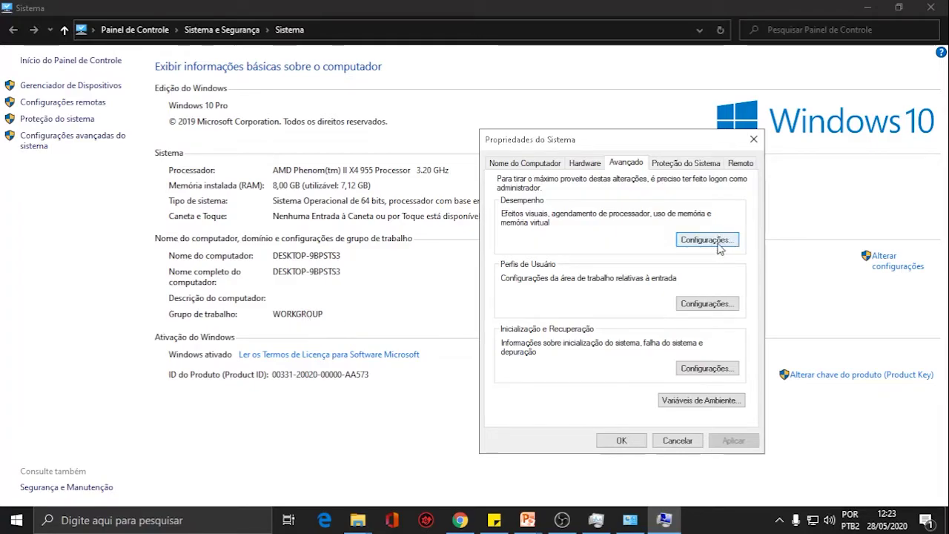
left_click(621, 441)
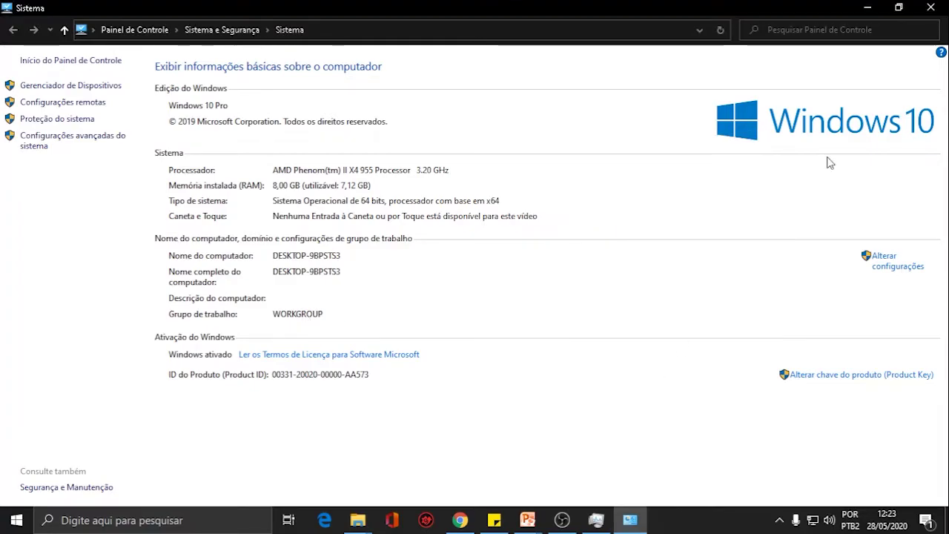
Step: Minimize the Sistema window, end the slide show and show the desktop to examine its icons
left_click(867, 8)
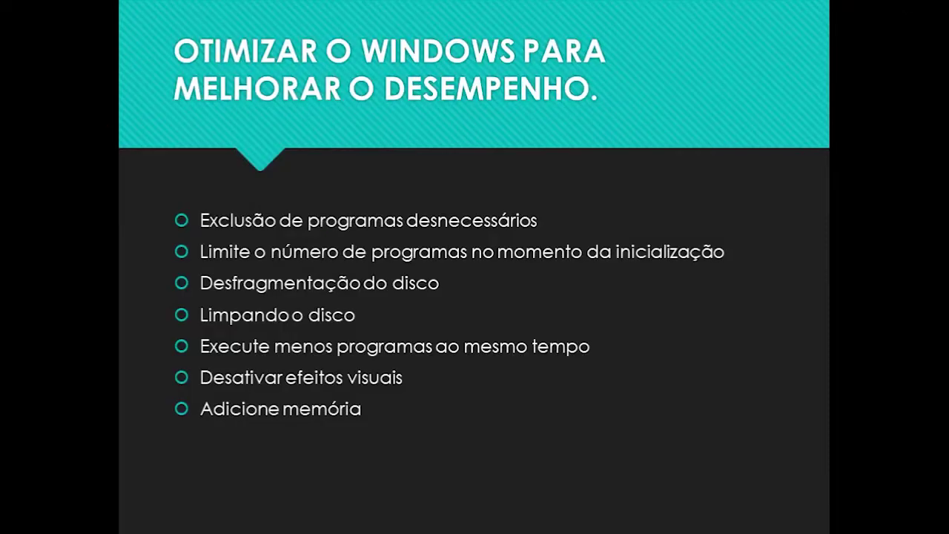
key("Escape")
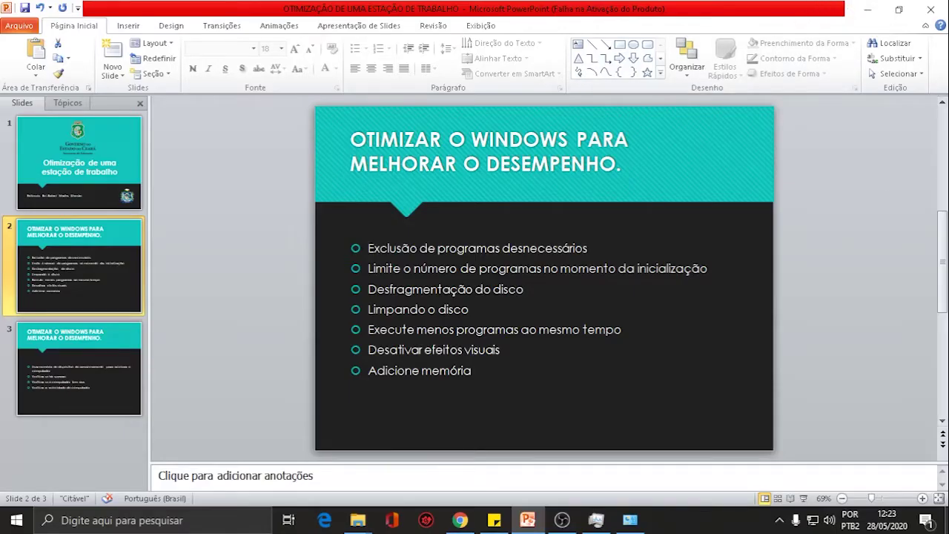
left_click(948, 528)
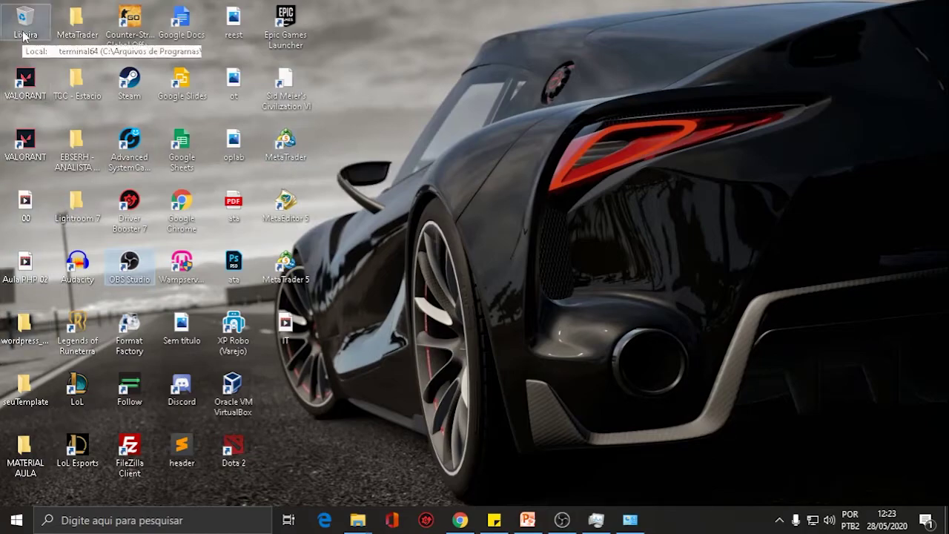
Step: Return to the Sistema window and reopen the Desempenho settings from the advanced system properties
left_click(644, 521)
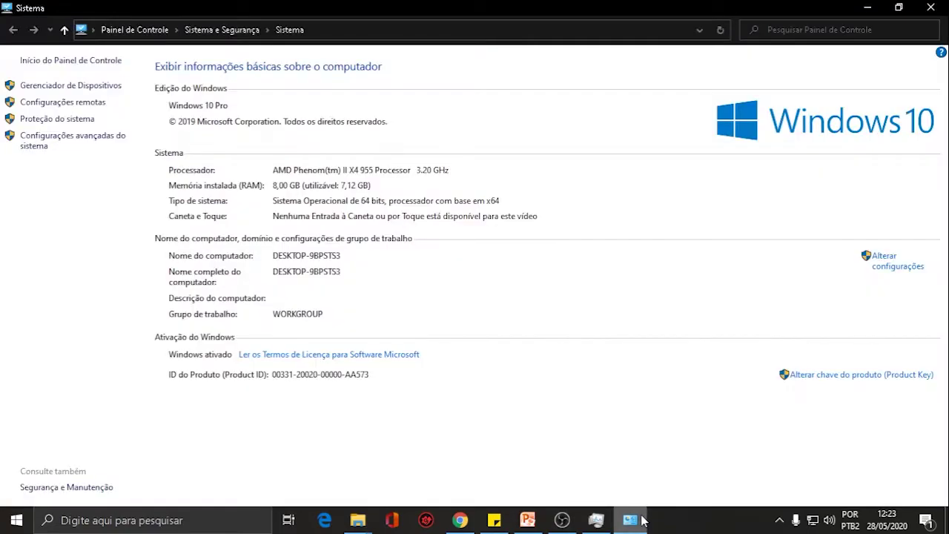
left_click(596, 520)
mouse_move(358, 519)
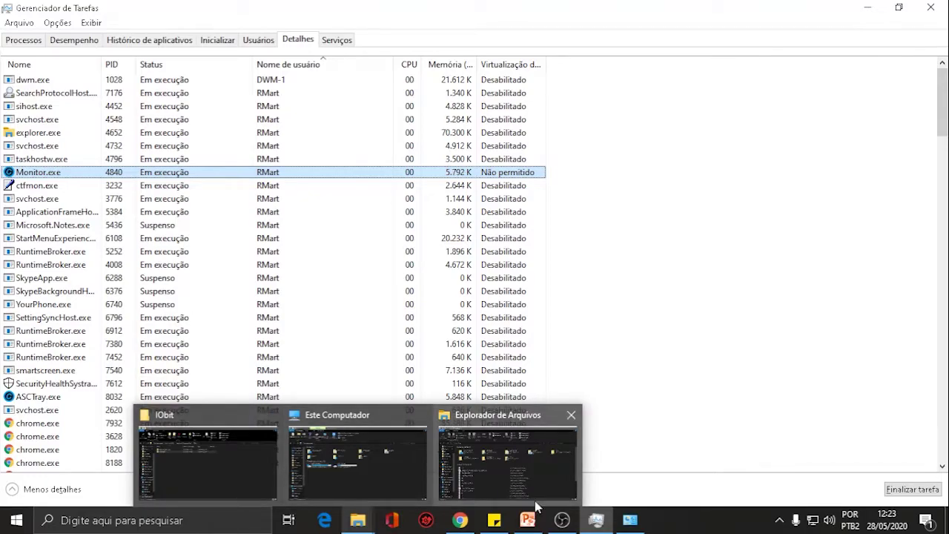
left_click(639, 527)
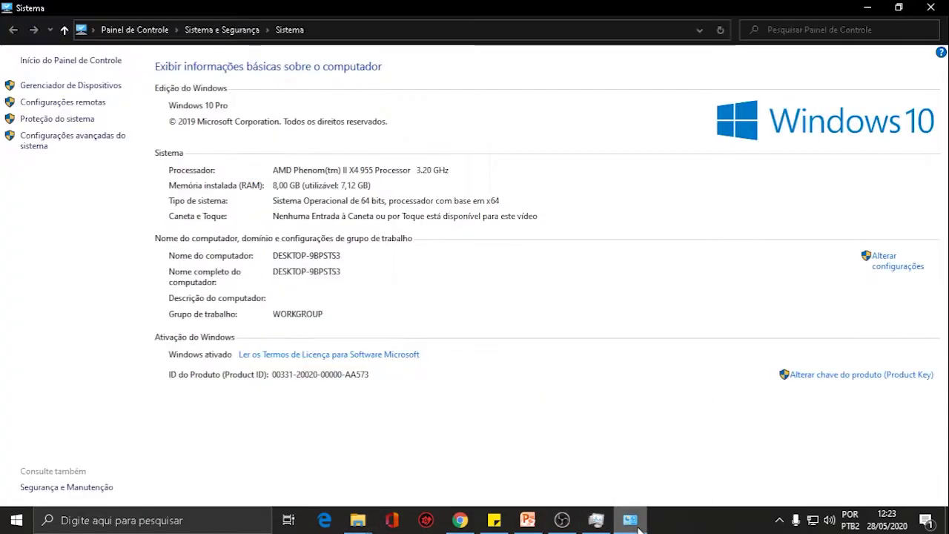
left_click(46, 142)
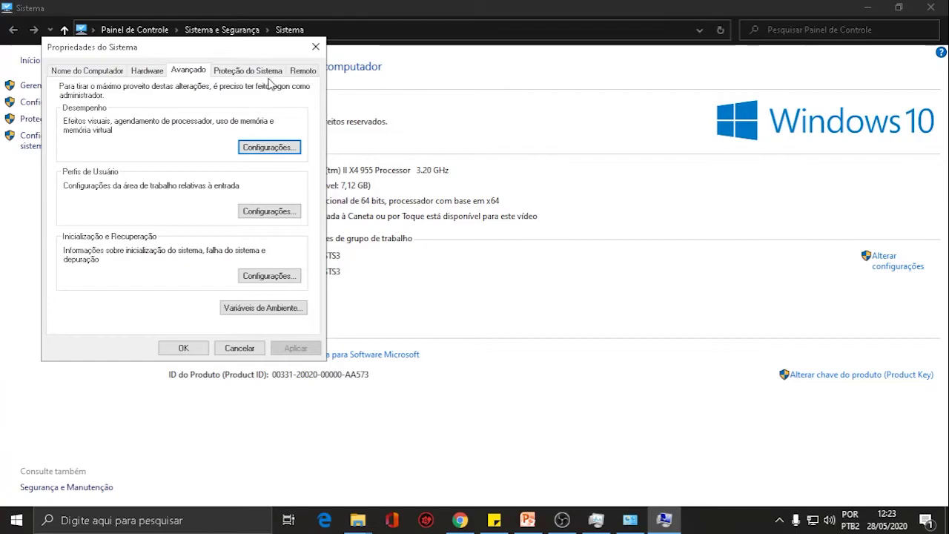
left_click_drag(239, 57, 305, 143)
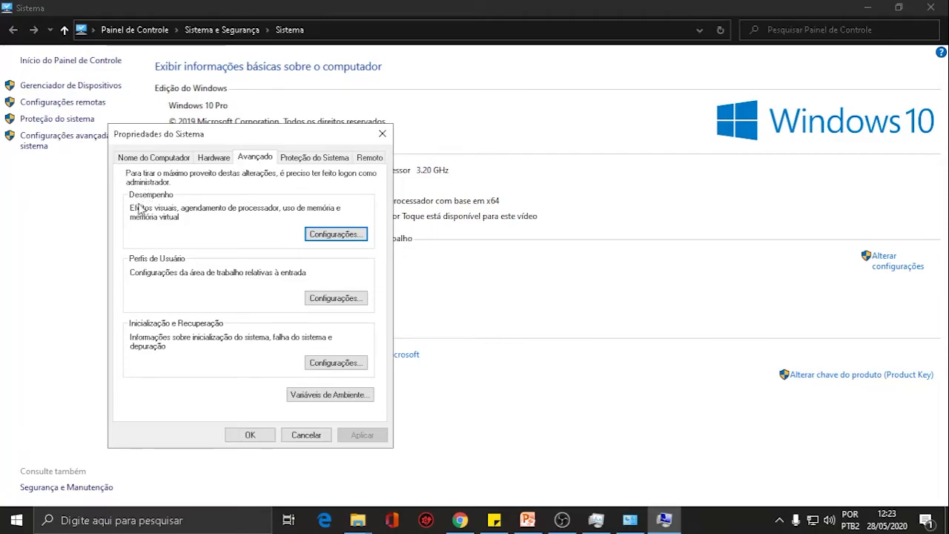
left_click(335, 234)
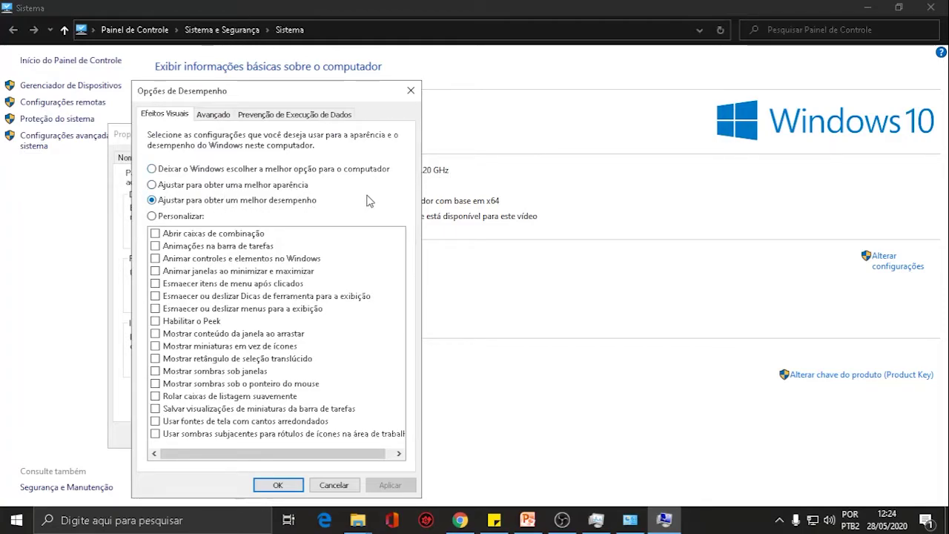
Step: Apply the visual effects option Ajustar para obter uma melhor aparência, confirm both dialogs and show the desktop
left_click(200, 190)
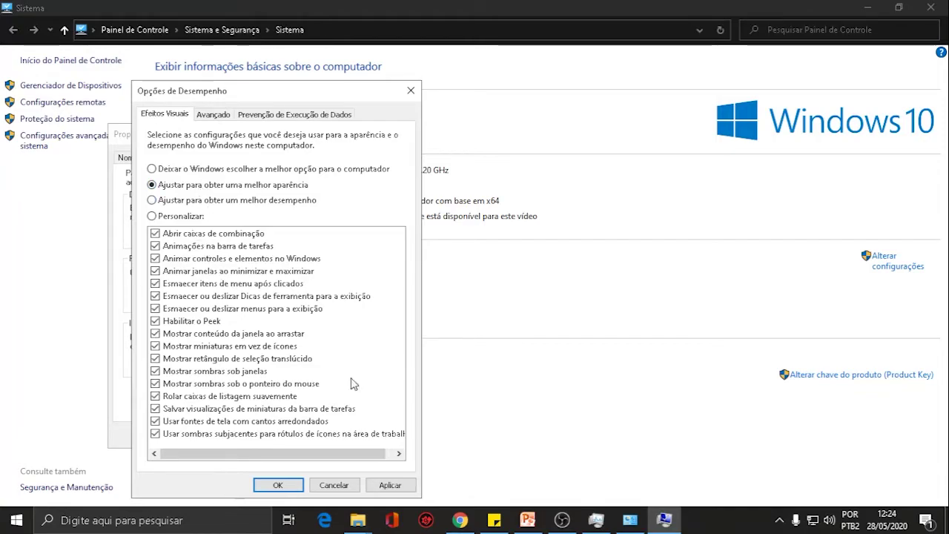
left_click(382, 483)
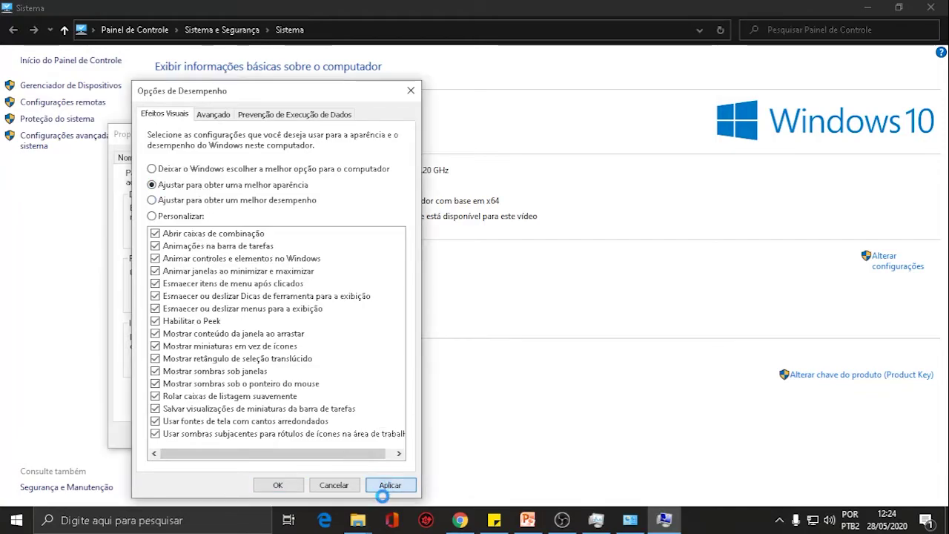
left_click(261, 485)
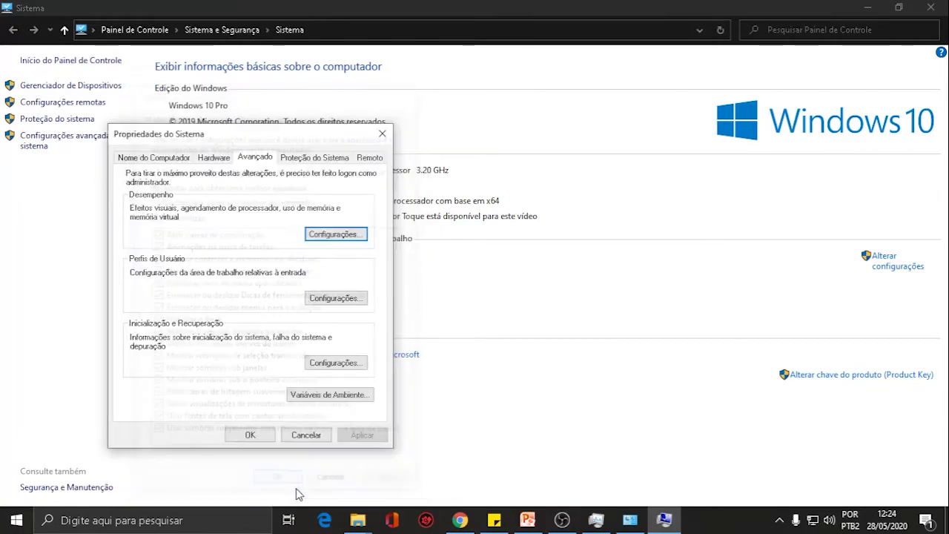
left_click(250, 435)
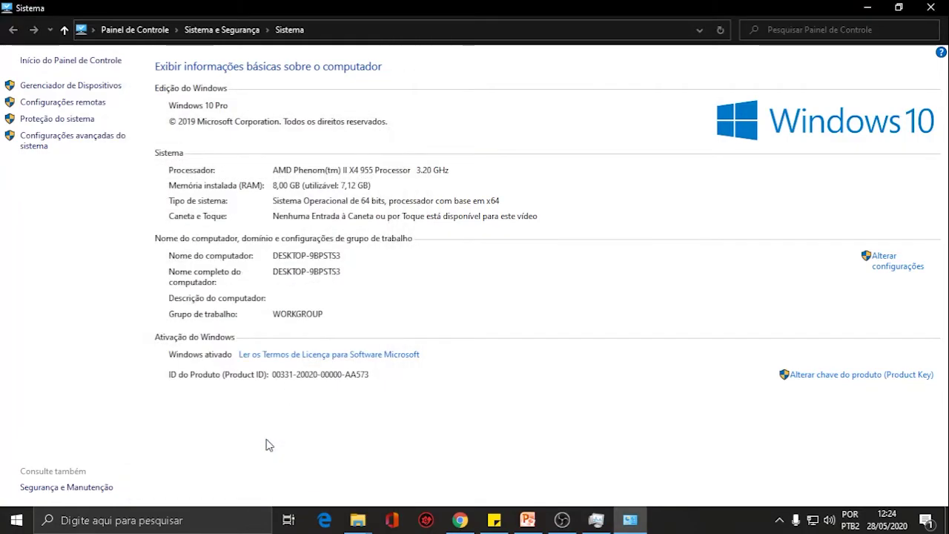
left_click(946, 522)
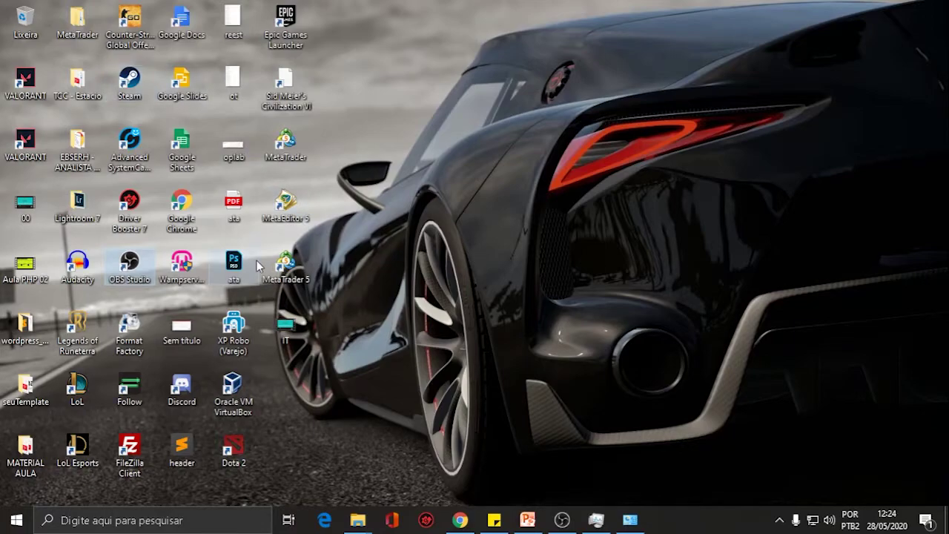
Step: Open the Memória Virtual settings from the advanced Desempenho options, keeping the dialogs arranged beside each other
left_click(630, 522)
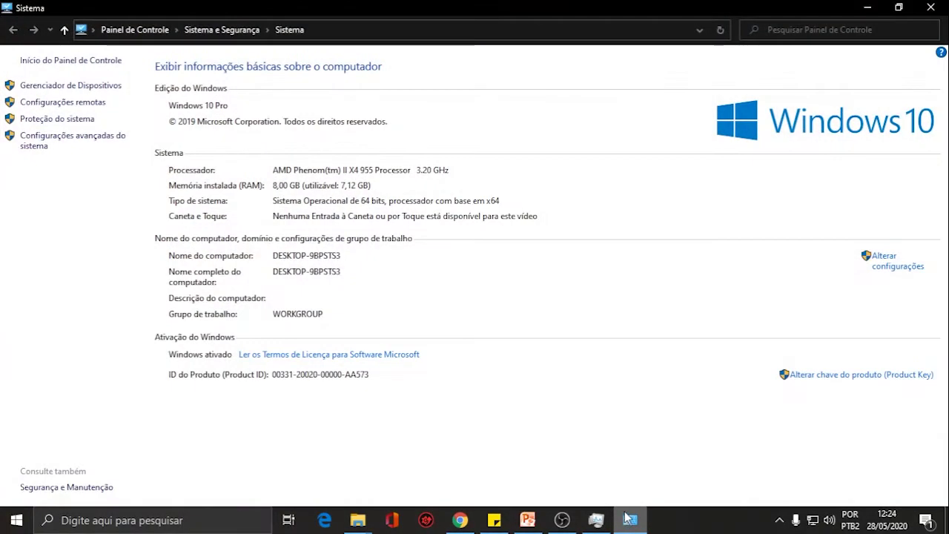
left_click(29, 144)
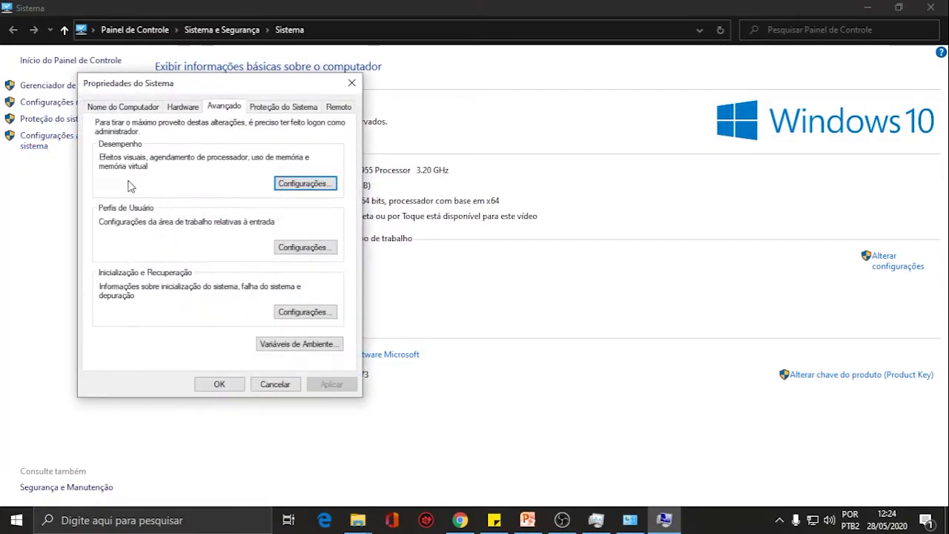
left_click(315, 186)
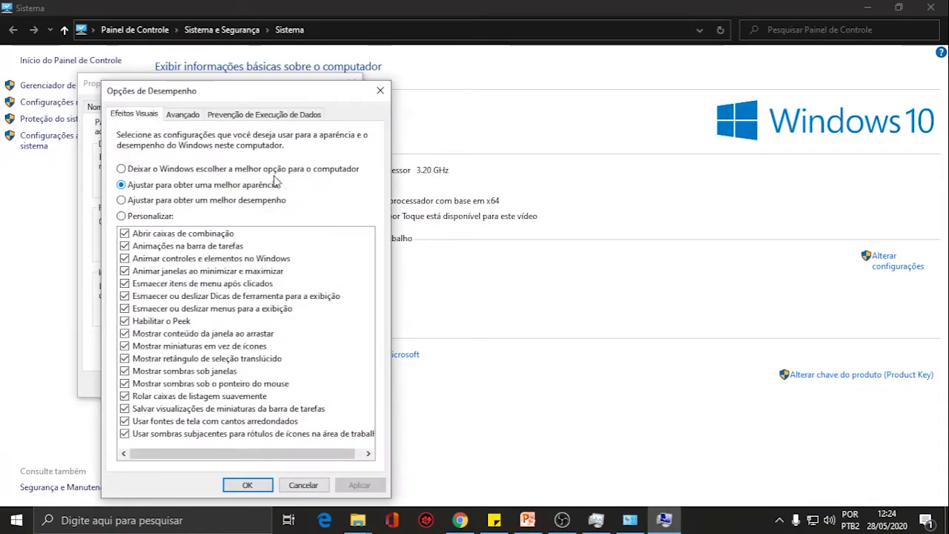
left_click_drag(265, 95, 408, 75)
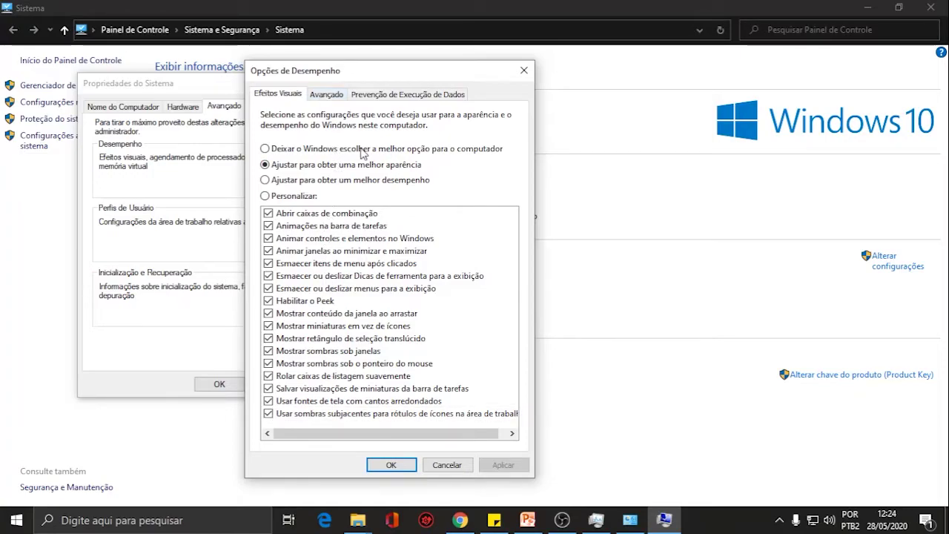
left_click(330, 98)
left_click_drag(356, 77, 491, 65)
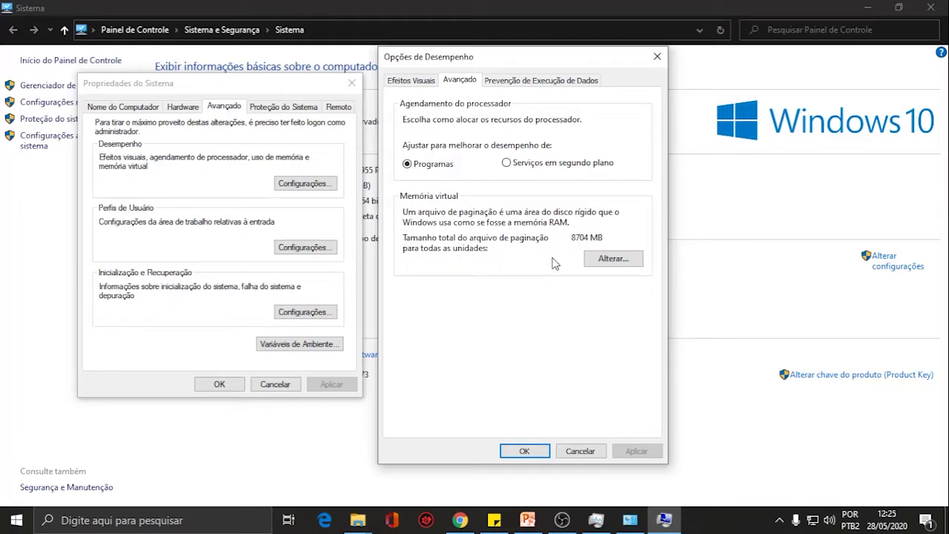
left_click(608, 261)
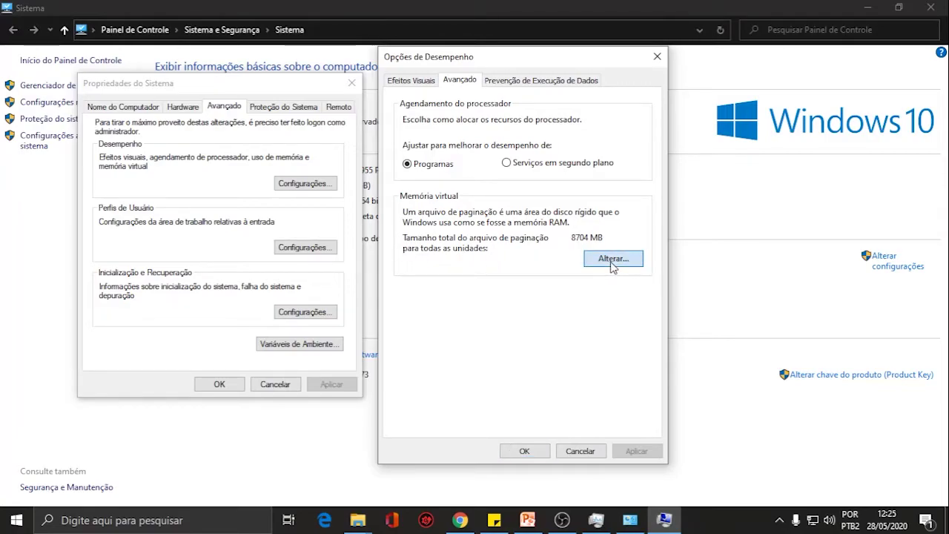
left_click_drag(576, 99, 496, 107)
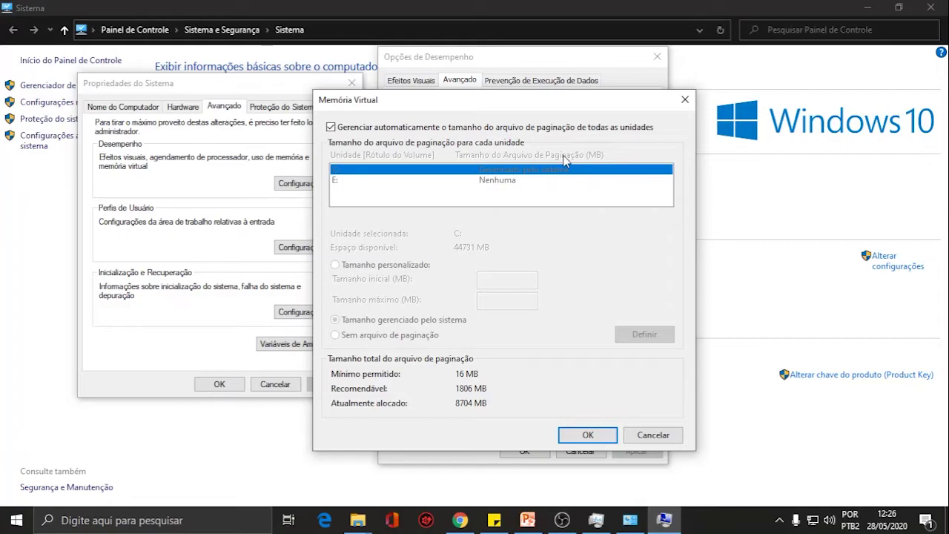
Step: Turn off automatic paging file management for all drives and choose Tamanho personalizado for drive C:
left_click(332, 128)
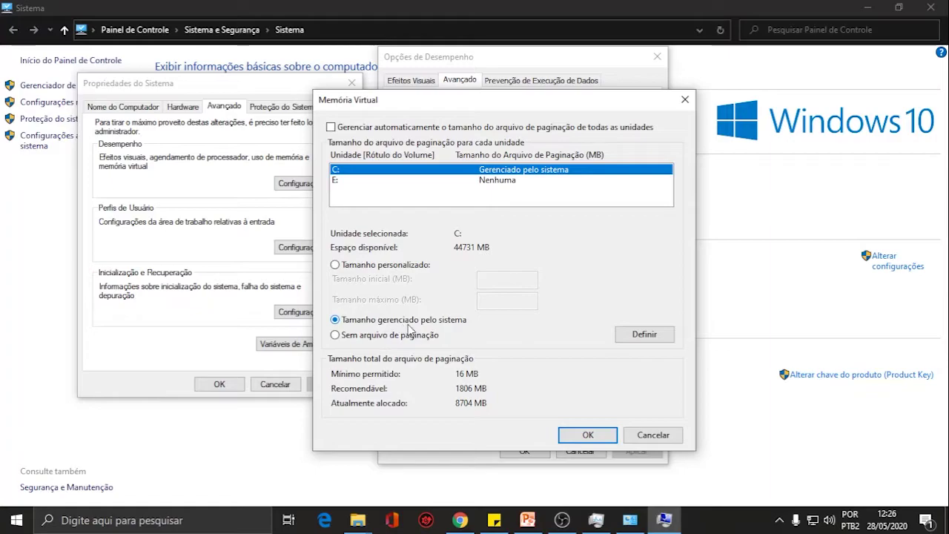
left_click(336, 266)
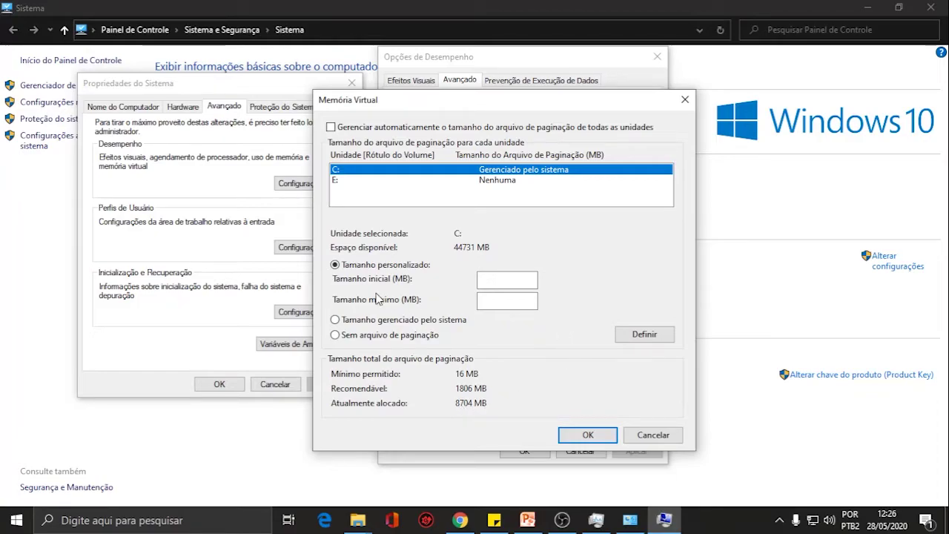
left_click(510, 279)
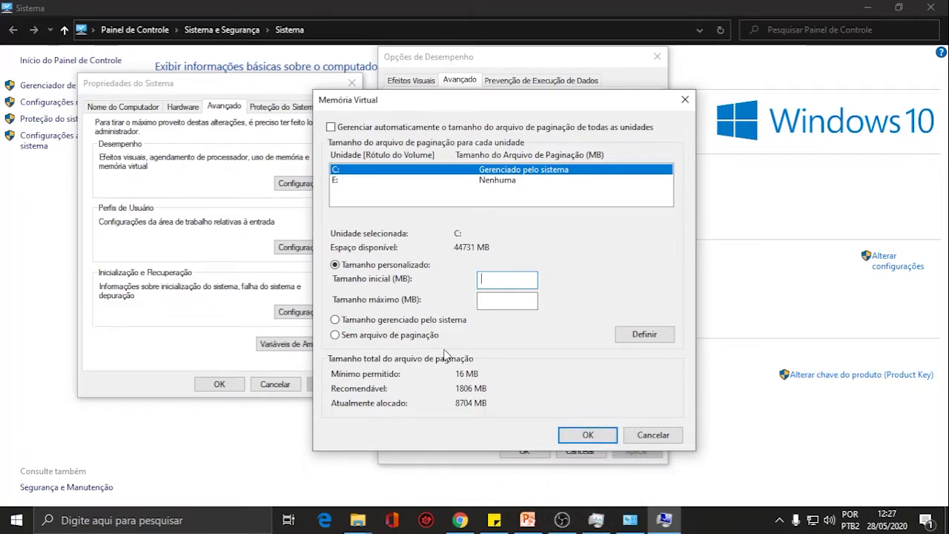
Step: Restore Tamanho gerenciado pelo sistema and automatic paging file management, confirm the virtual memory and performance options, and switch to PowerPoint
left_click(359, 127)
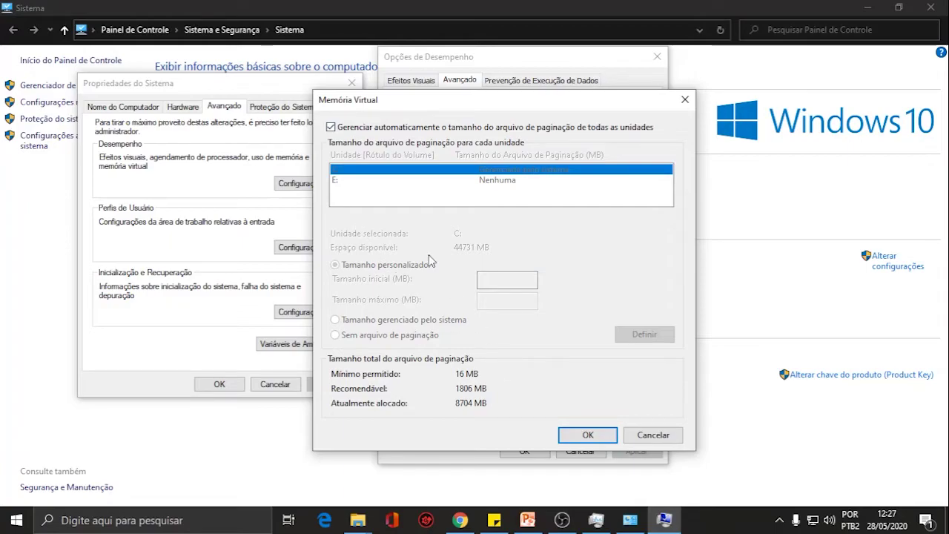
left_click(352, 129)
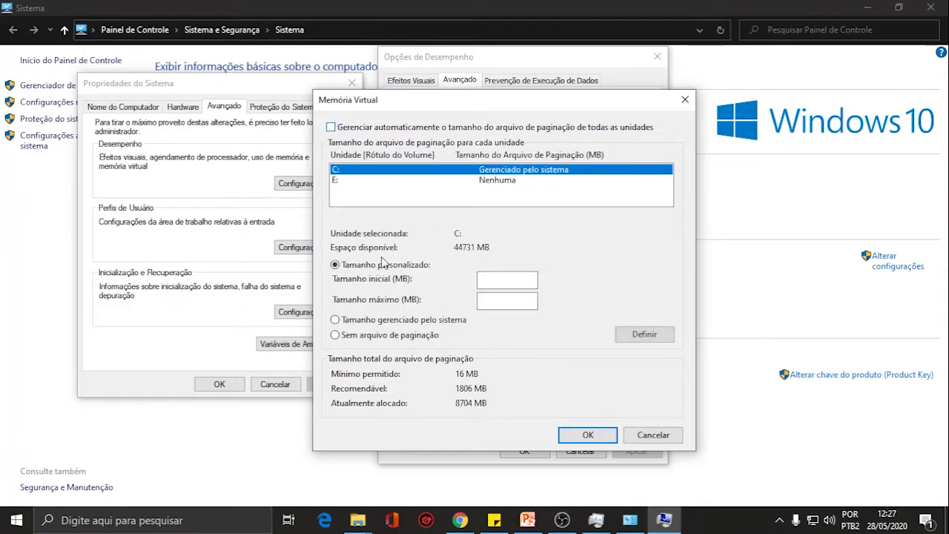
left_click(390, 320)
left_click(342, 127)
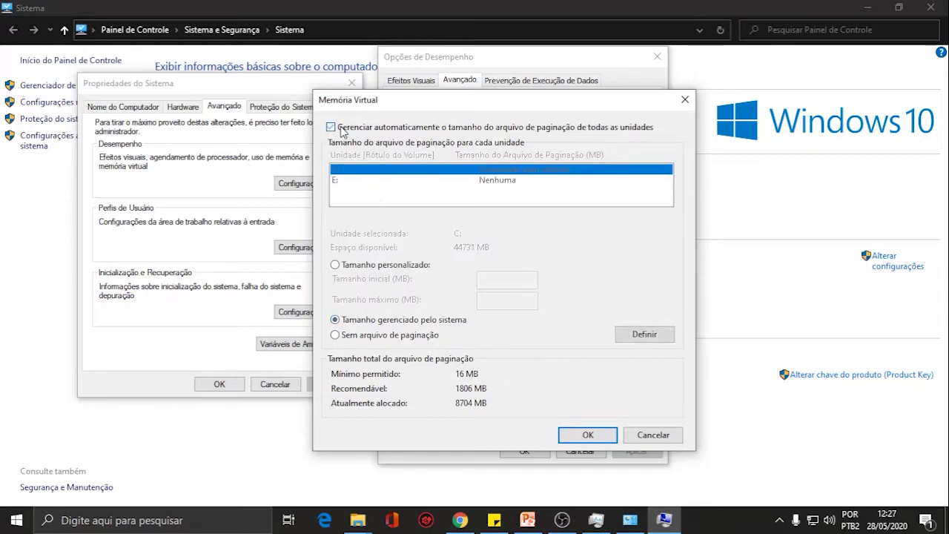
left_click(587, 435)
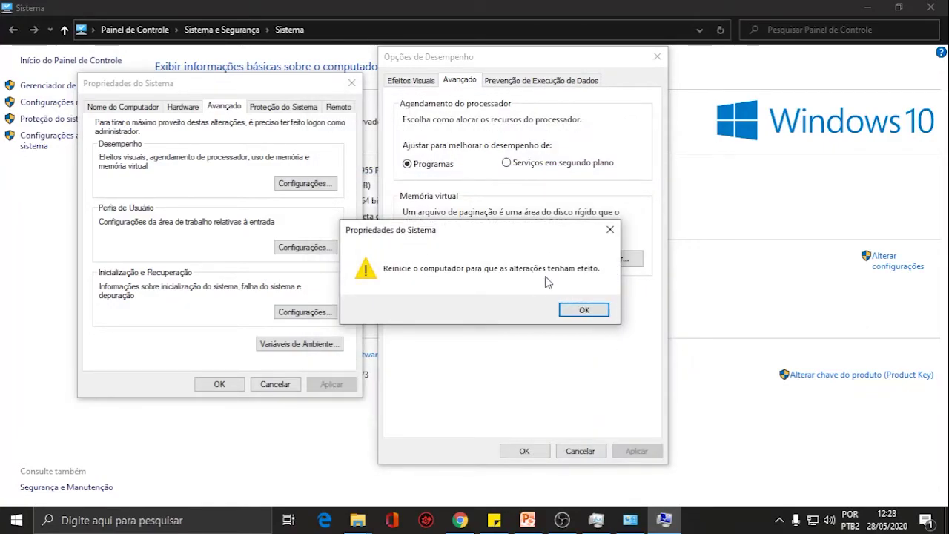
left_click(584, 310)
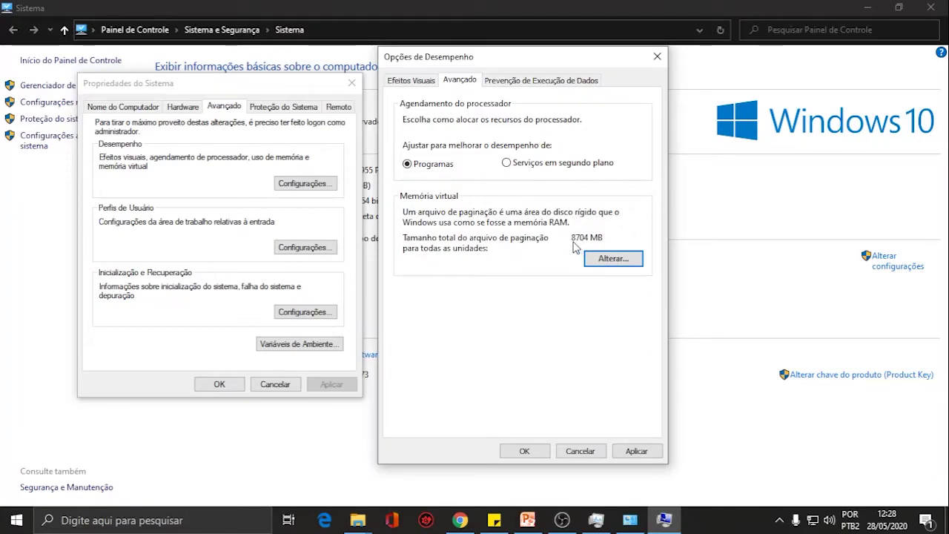
left_click(544, 451)
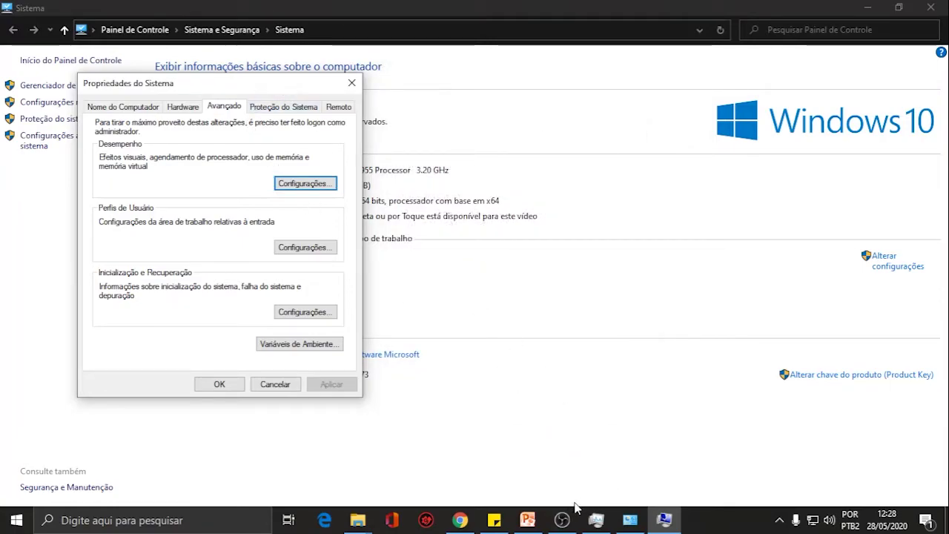
left_click(528, 520)
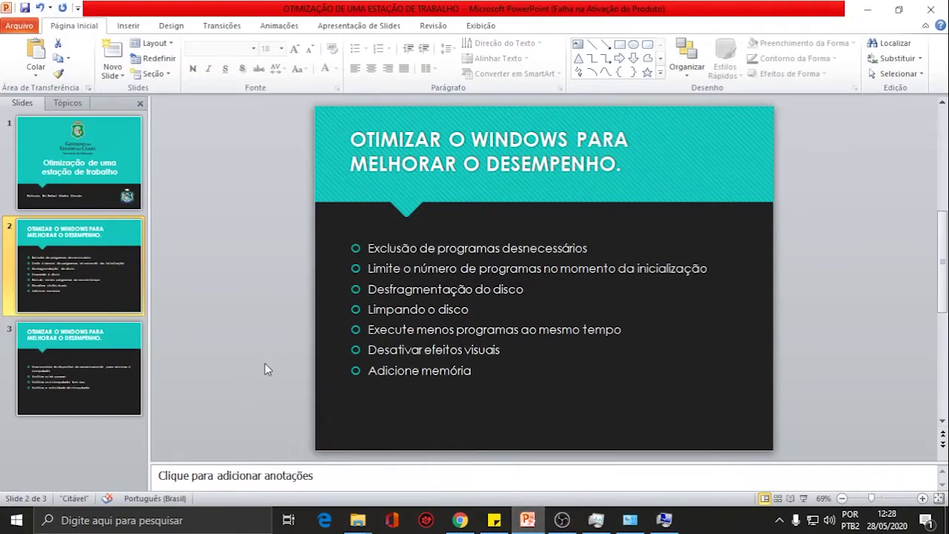
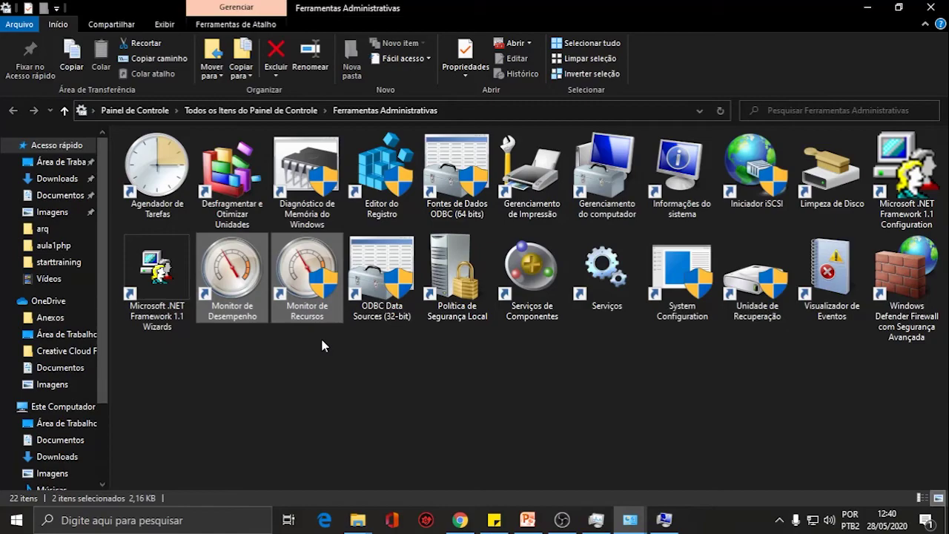
Step: Open Monitor de Recursos from the administrative tools, widen its window and examine the CPU process list
left_click(359, 366)
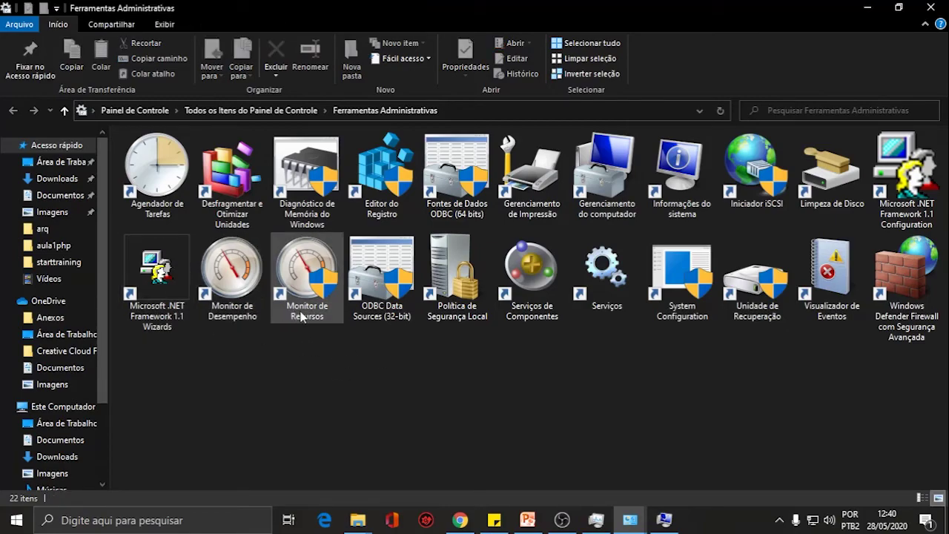
double_click(306, 297)
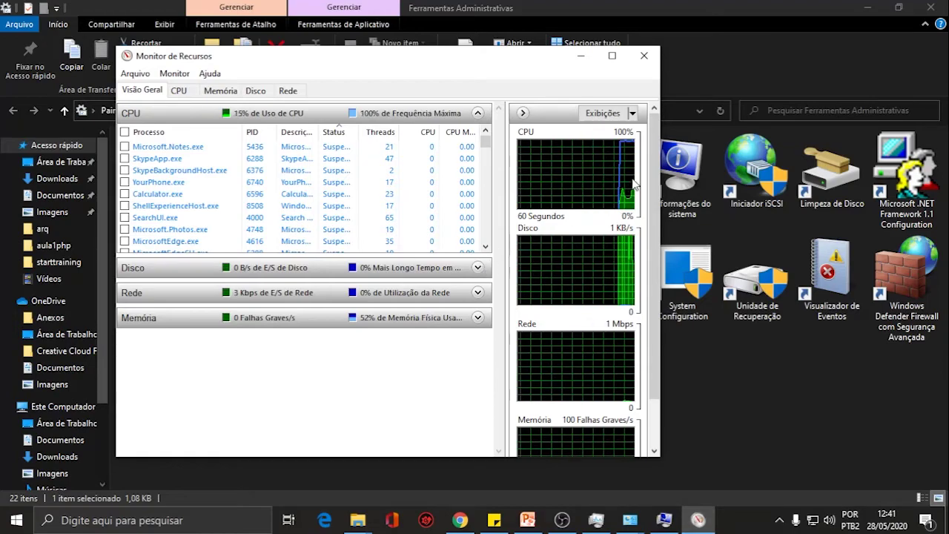
left_click_drag(659, 186, 829, 186)
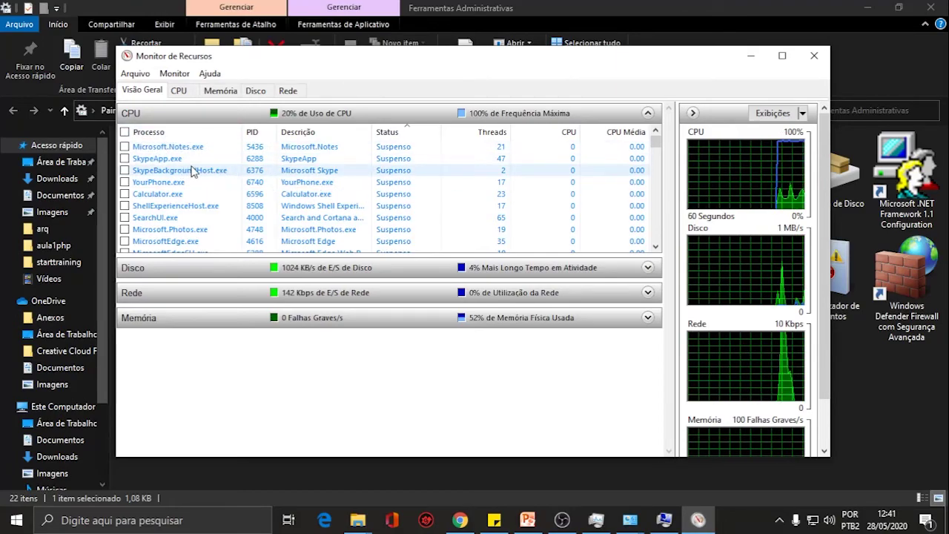
scroll(205, 165, "down", 4)
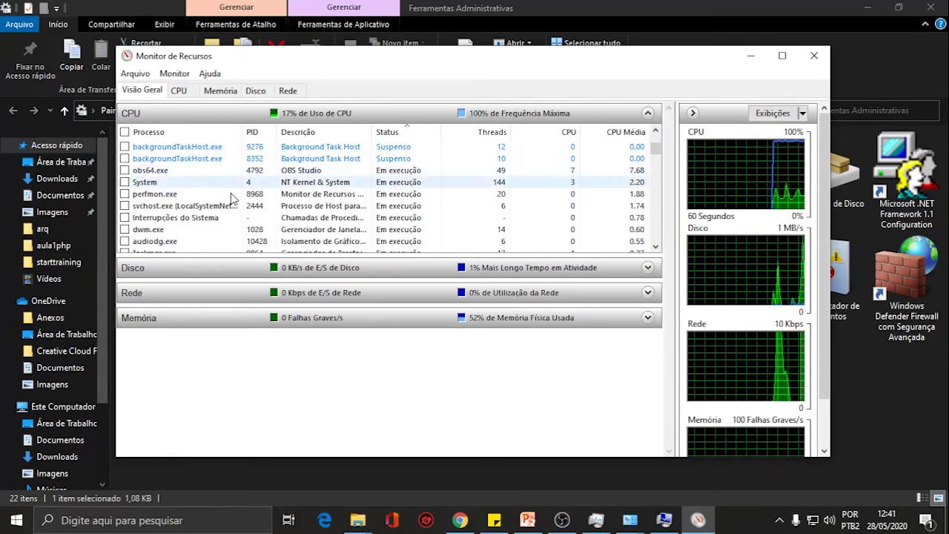
scroll(237, 194, "up", 1)
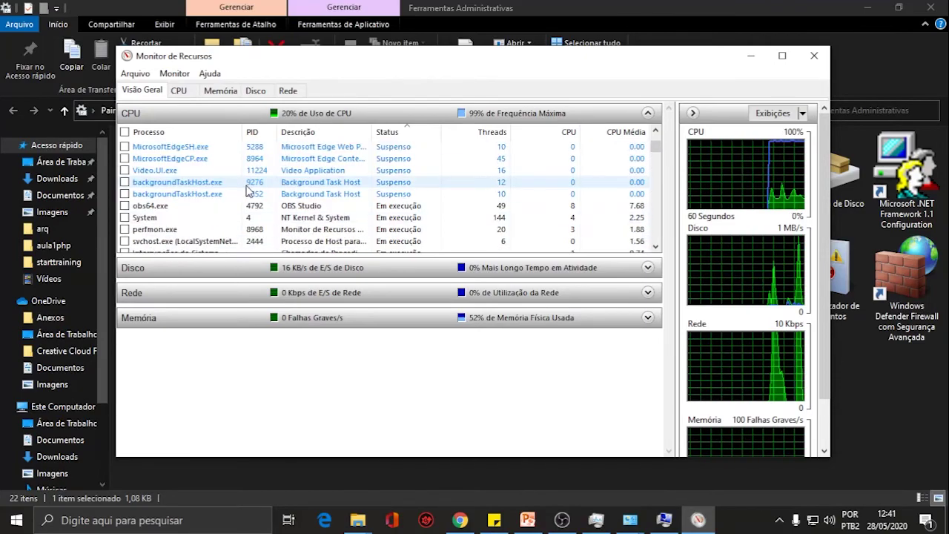
scroll(248, 192, "up", 3)
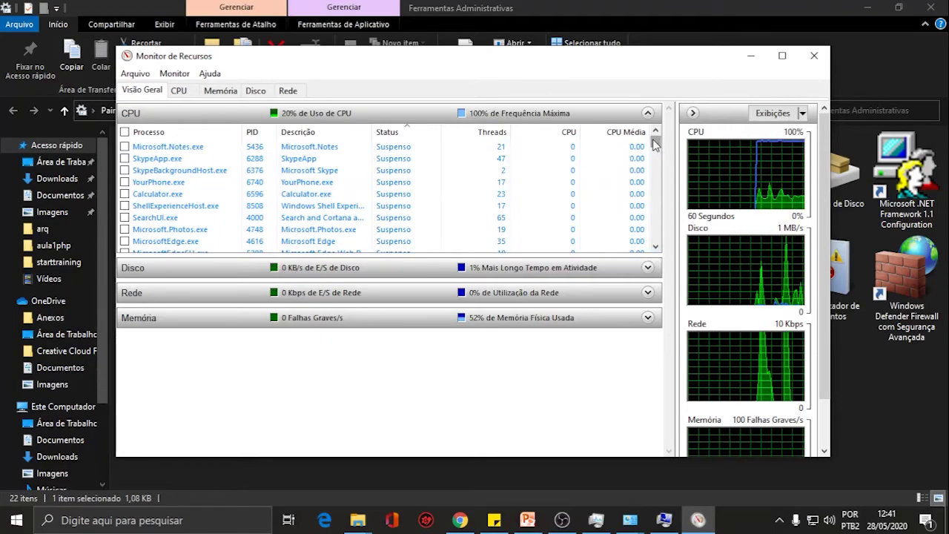
mouse_move(655, 145)
left_mouse_down()
mouse_move(655, 154)
mouse_move(654, 142)
left_mouse_up()
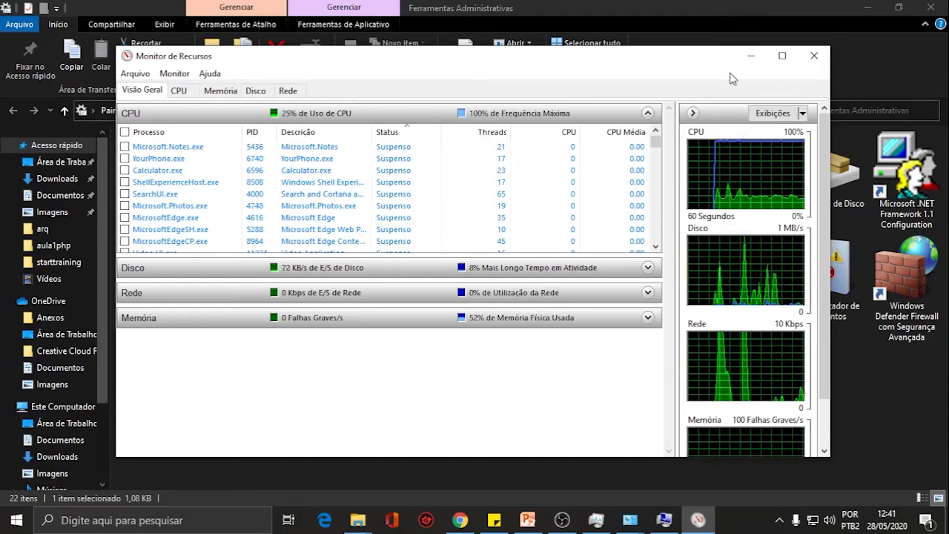
Step: Expand the Disco, Rede and Memória sections of the Visão Geral to show their processes
left_click_drag(689, 57, 663, 40)
left_click(644, 235)
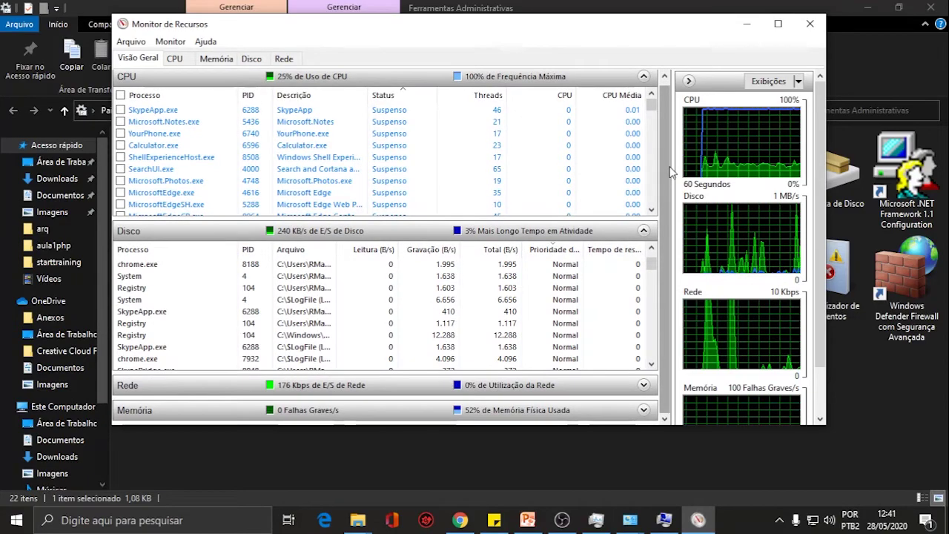
left_click(644, 389)
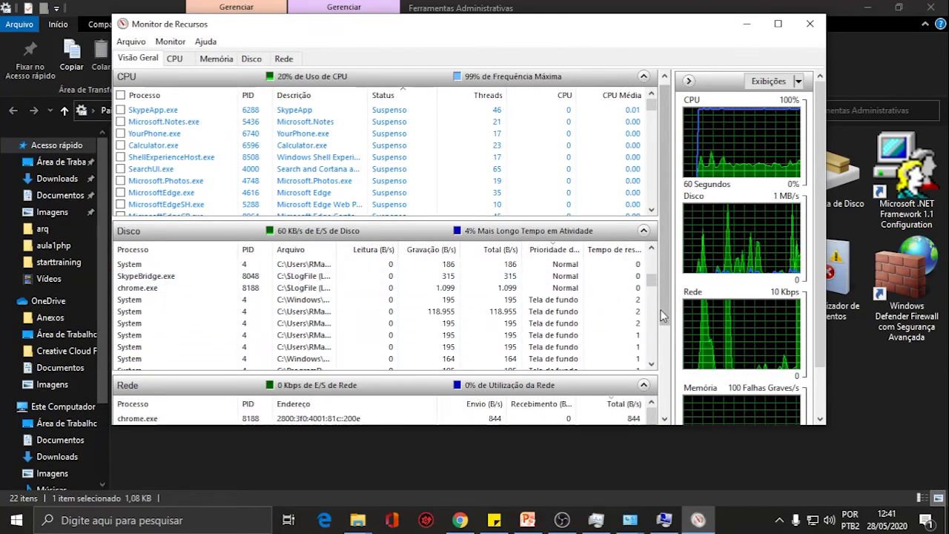
scroll(662, 340, "down", 3)
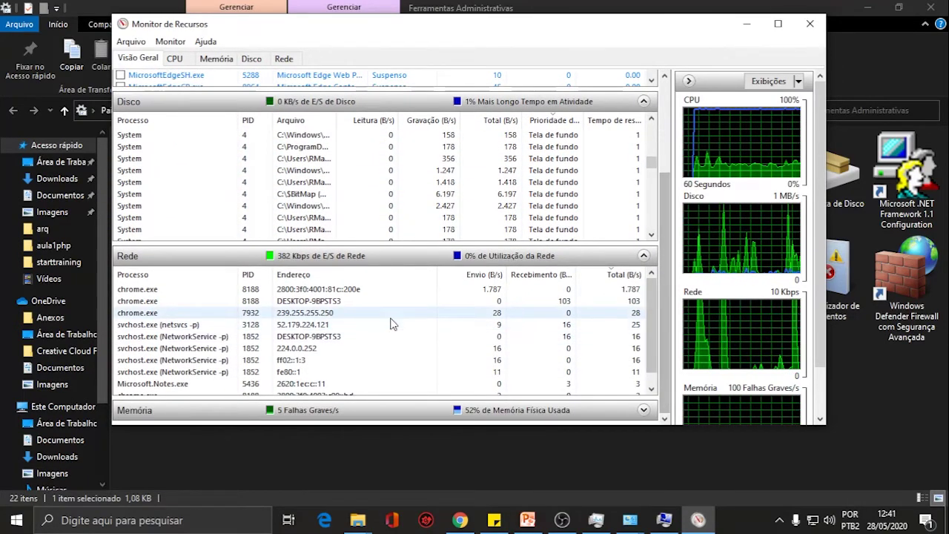
left_click(644, 411)
scroll(666, 345, "down", 3)
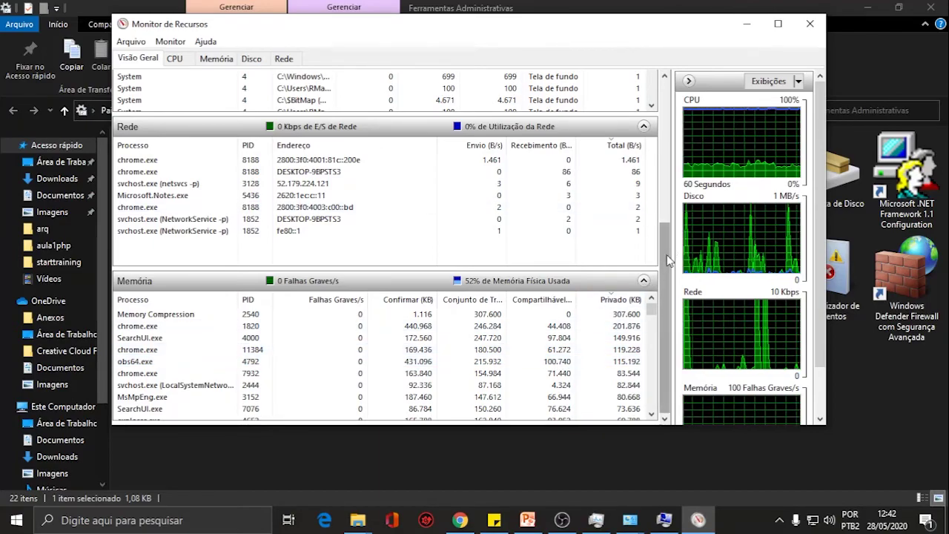
Step: Review the Rede and Memória process lists and close Monitor de Recursos
scroll(668, 259, "up", 3)
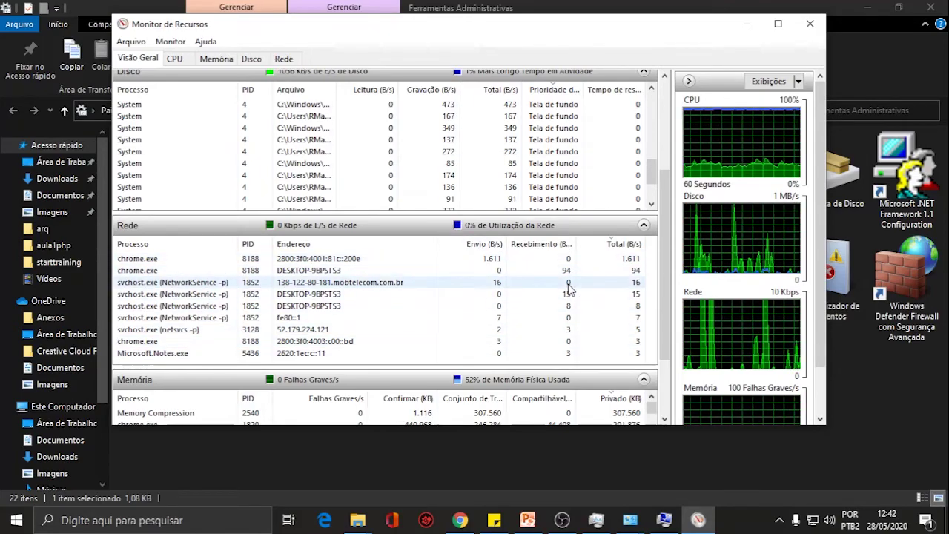
scroll(658, 287, "down", 3)
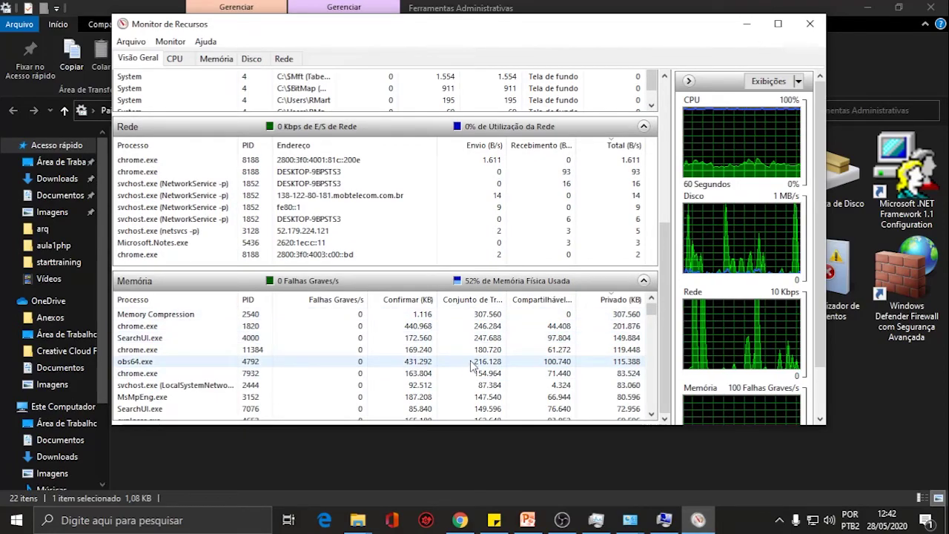
left_click(809, 24)
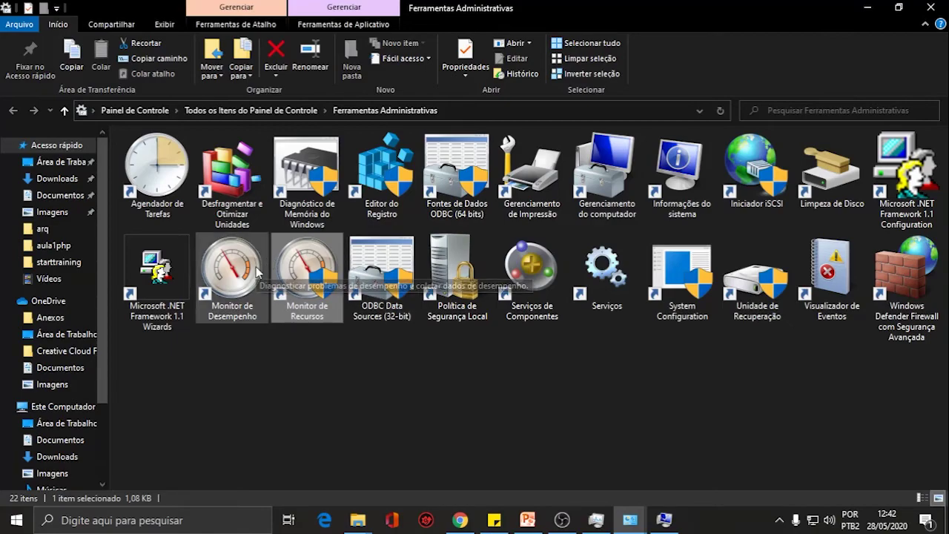
Step: Open Monitor de Desempenho in a maximized window and display the Desempenho do Sistema graph
double_click(231, 275)
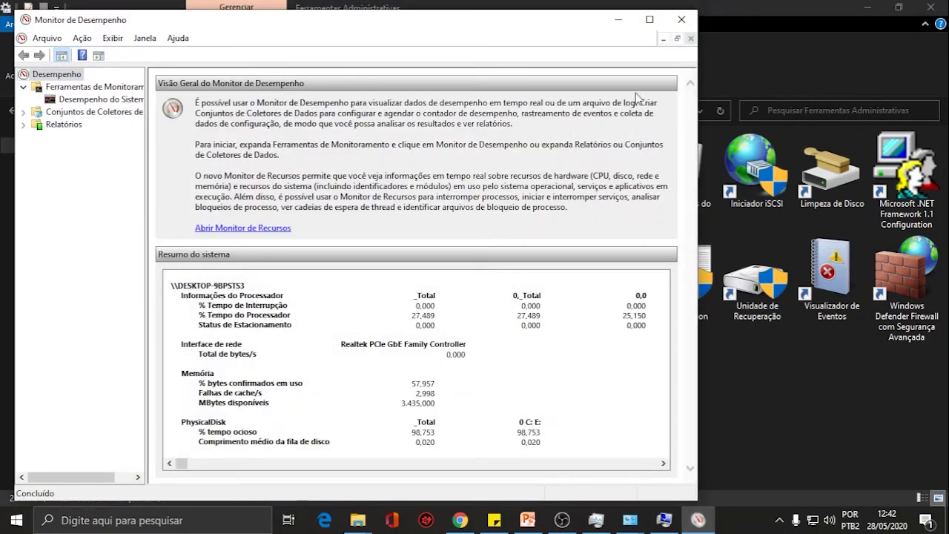
left_click(649, 19)
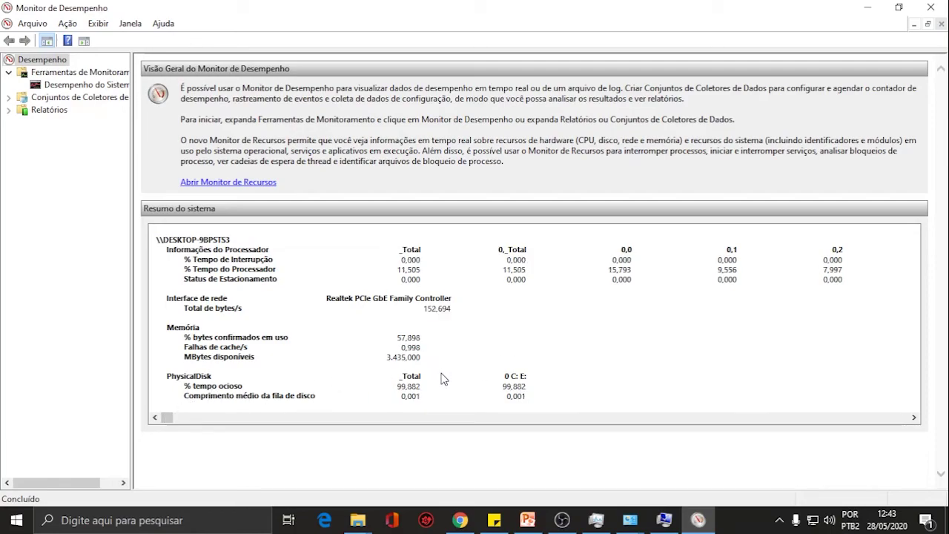
left_click(107, 86)
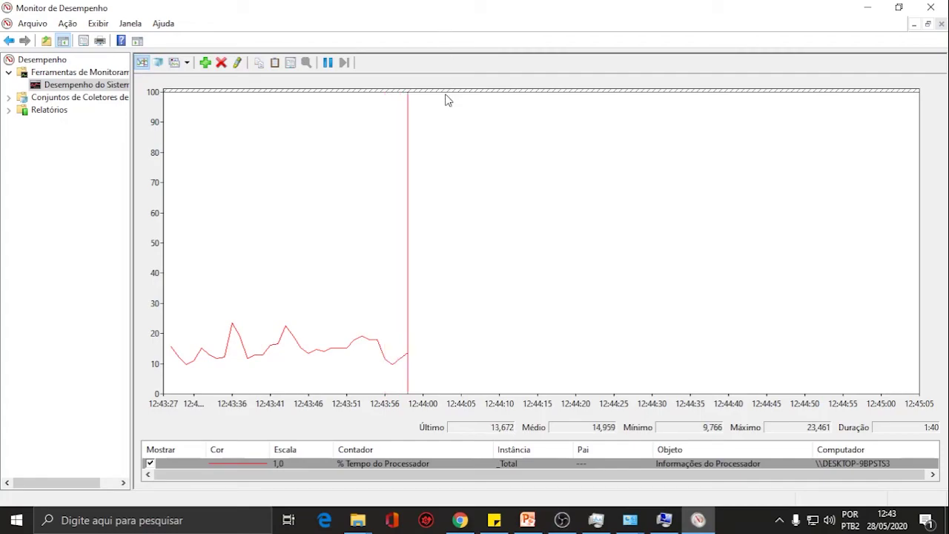
Step: Expand Conjuntos de Coletores de Dados and Relatórios in the console tree, widening the tree to read the entries
left_click(9, 98)
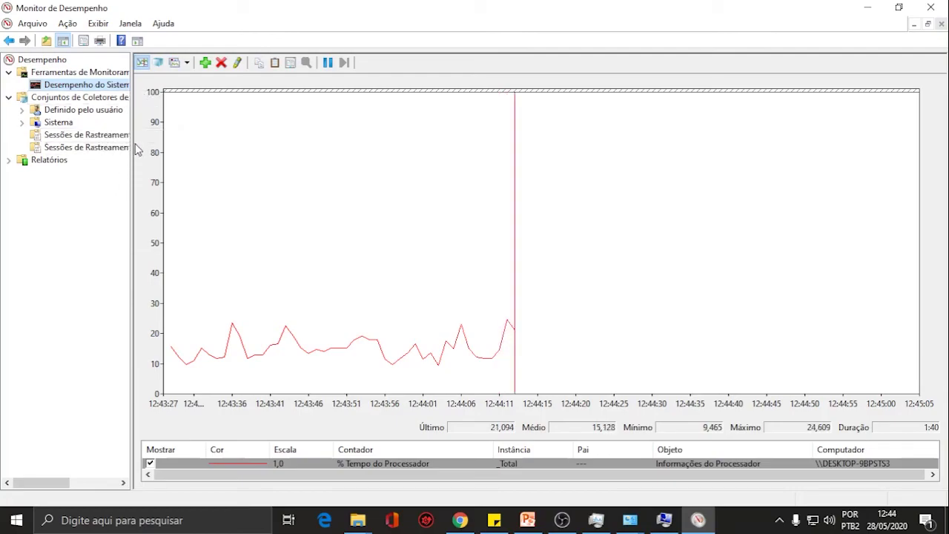
left_click_drag(132, 160, 175, 163)
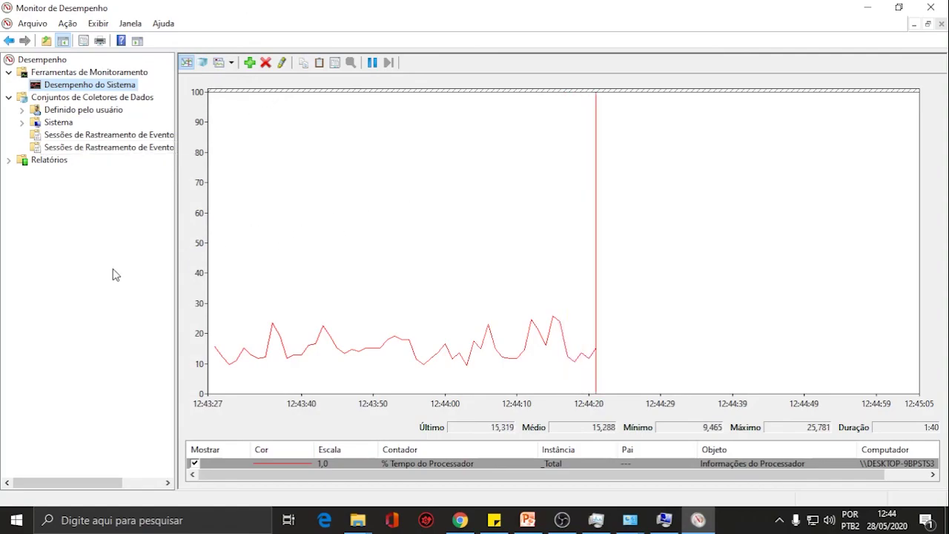
left_click(9, 160)
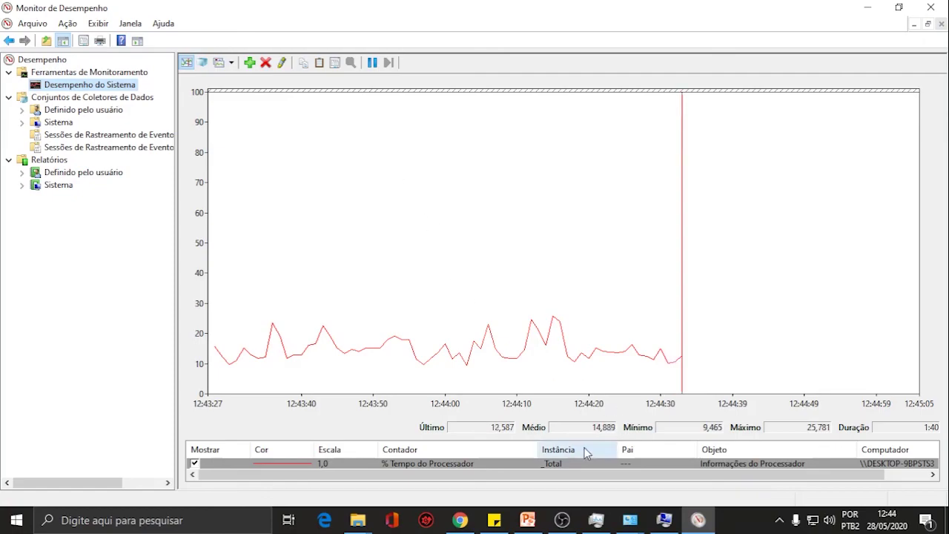
Step: Leave Monitor de Desempenho and switch to OBS Studio
mouse_move(573, 524)
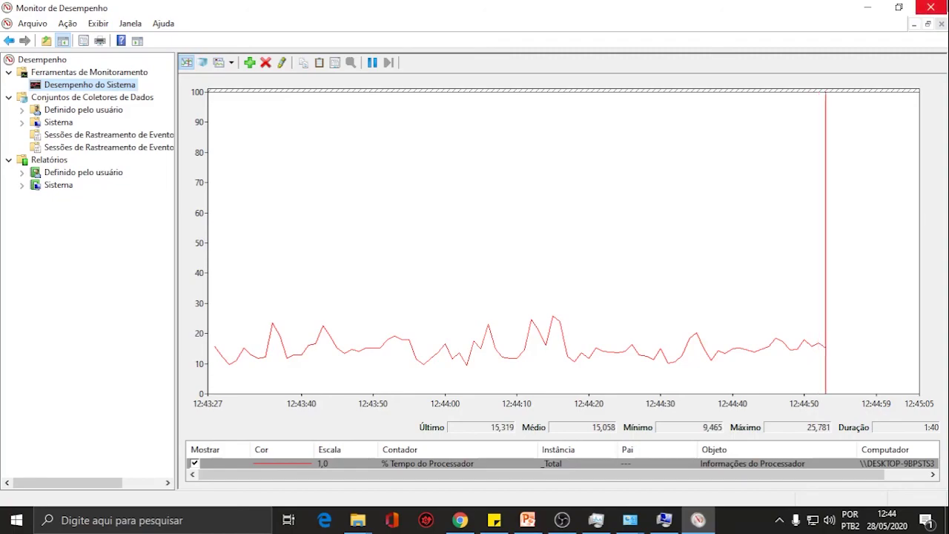
left_click(931, 7)
left_click(562, 520)
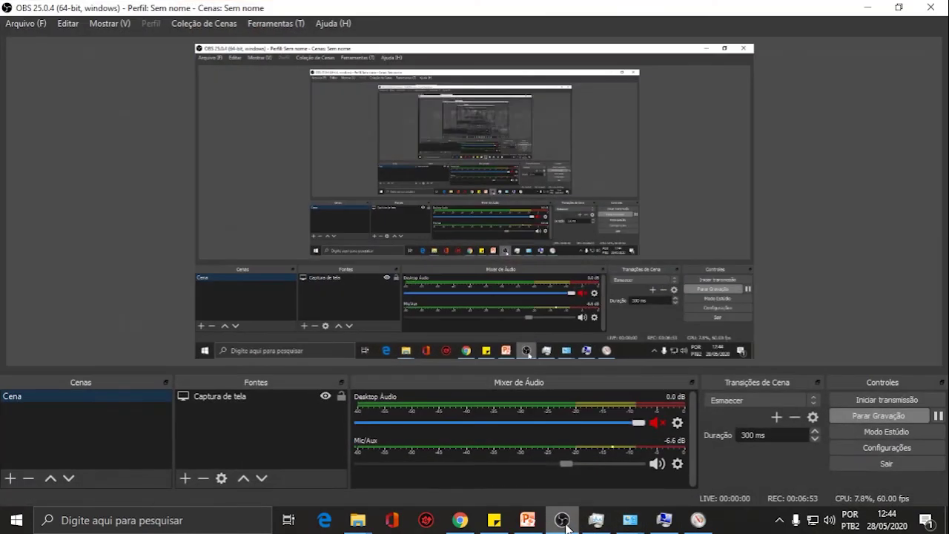